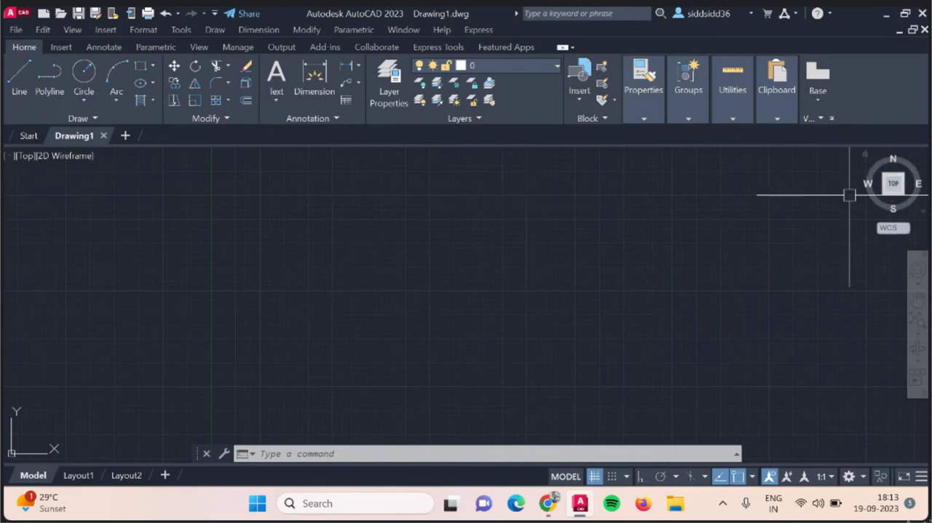
pyautogui.click(27, 158)
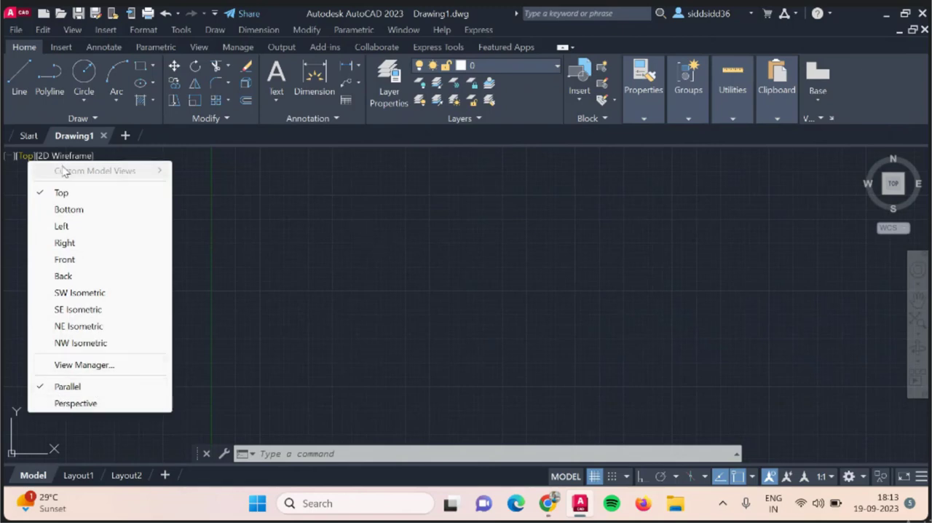
pyautogui.click(19, 159)
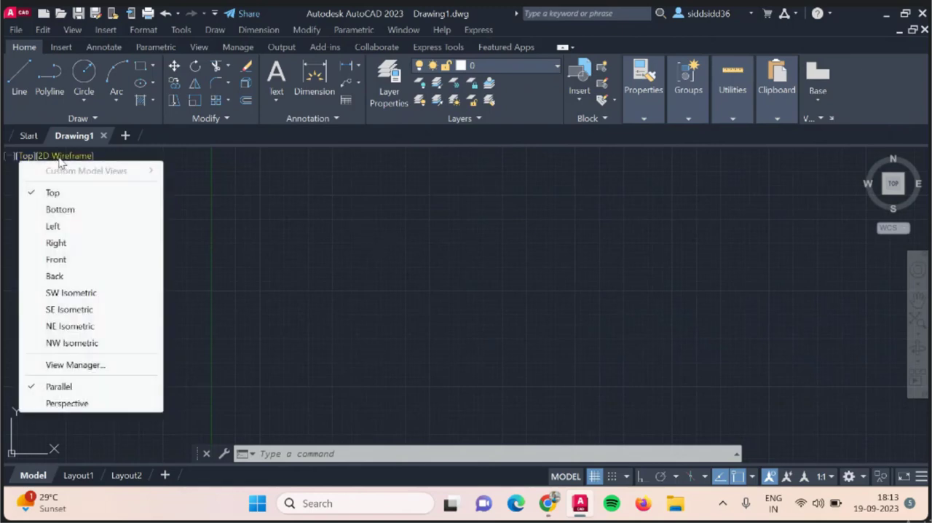
pyautogui.click(600, 332)
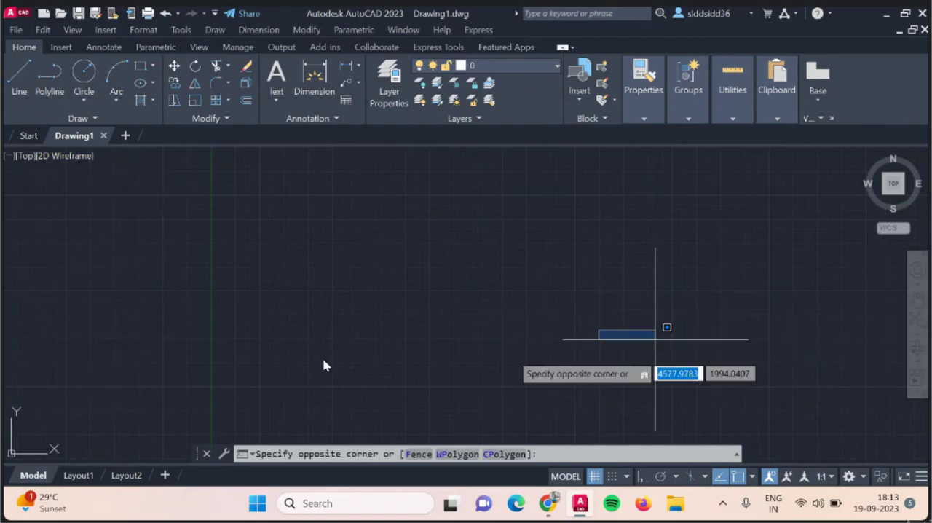
pyautogui.click(464, 319)
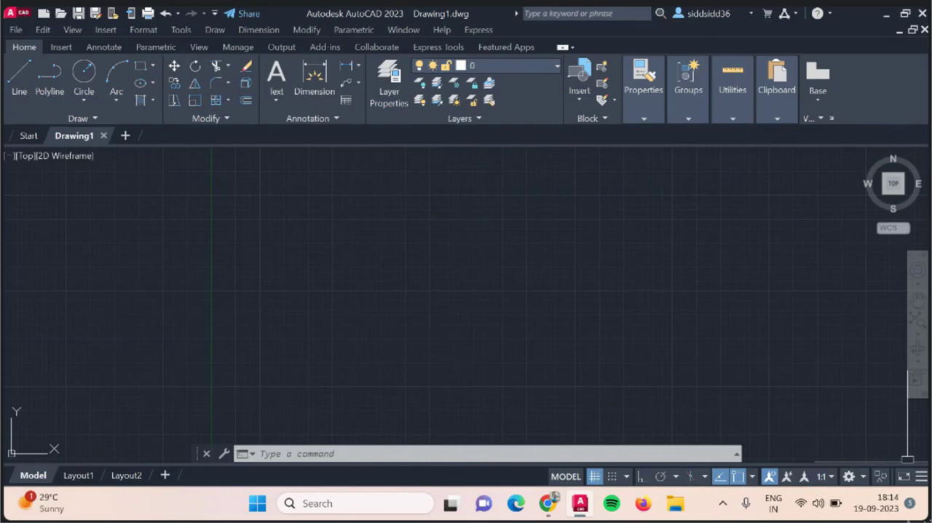
# Hide Ortho Mode from the status bar through its customization list and show it again.
pyautogui.click(921, 475)
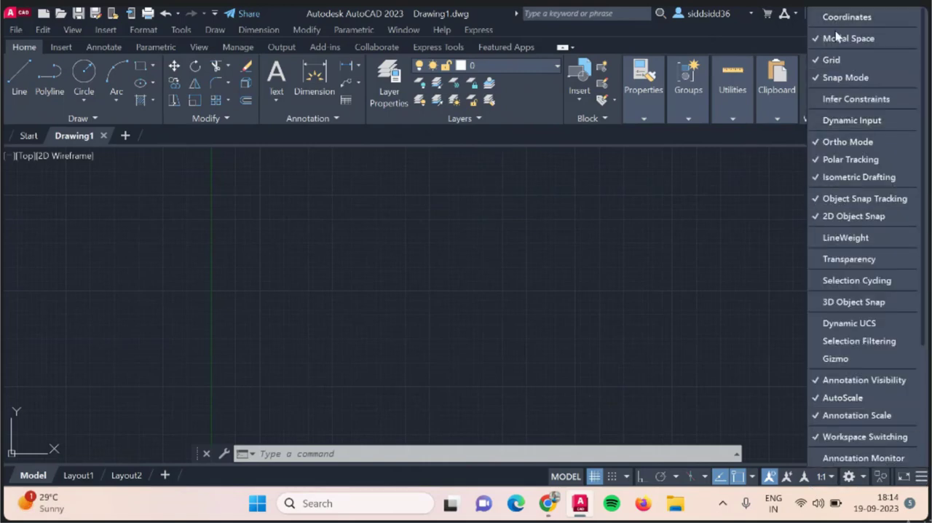
pyautogui.click(848, 143)
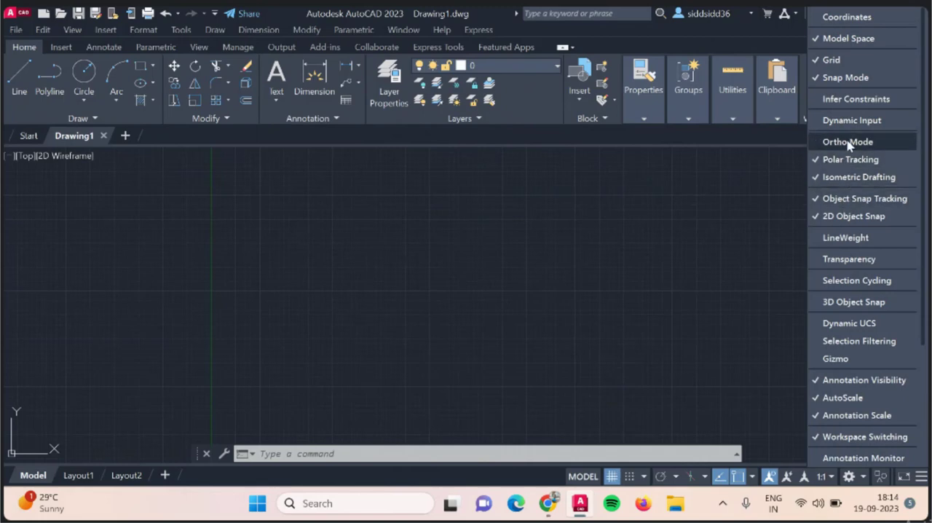
pyautogui.click(848, 143)
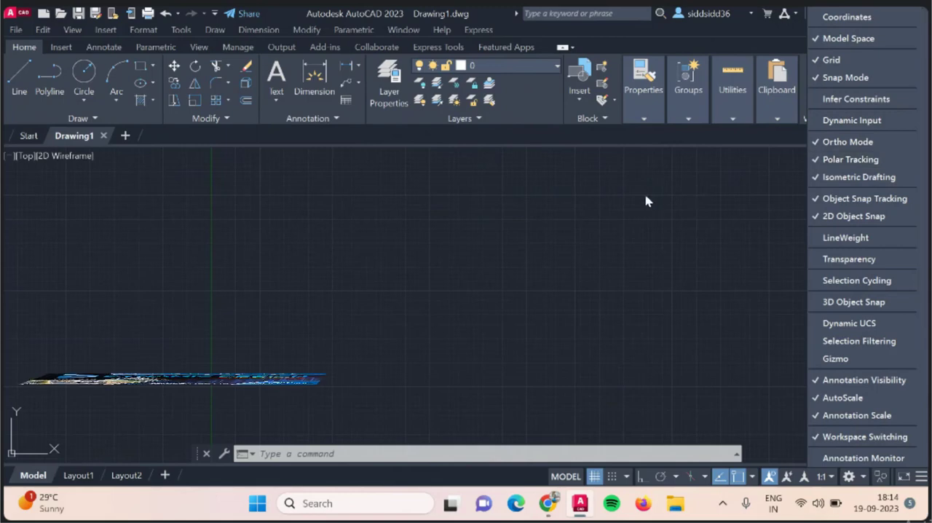
pyautogui.click(716, 222)
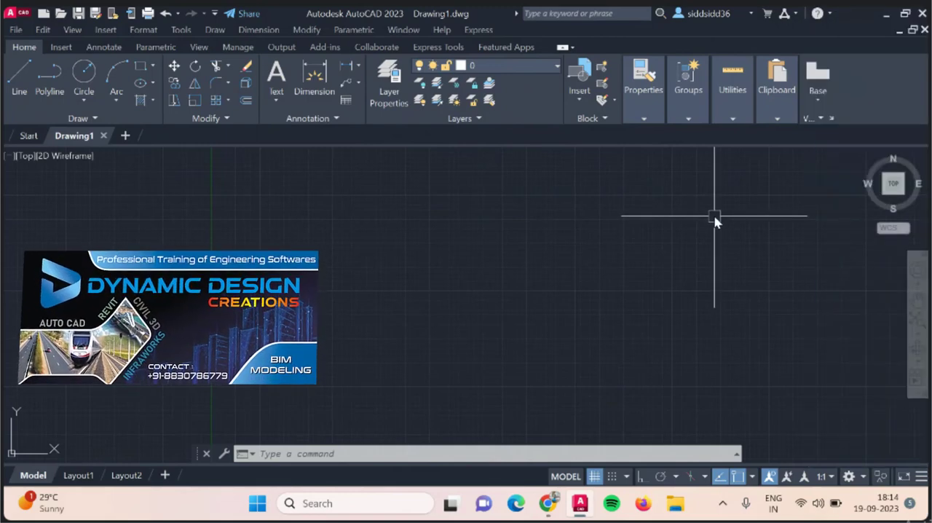
# Try out window and crossing selection boxes in the empty drawing area.
pyautogui.click(339, 181)
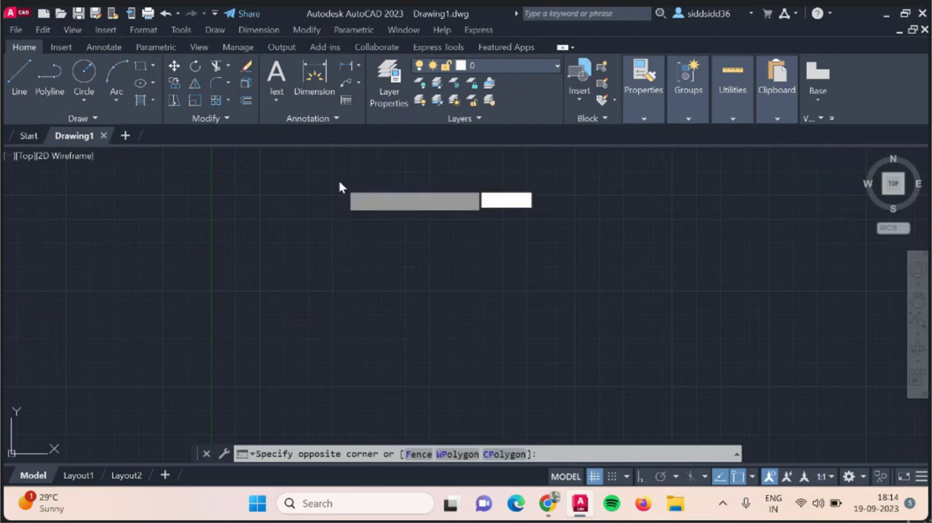
pyautogui.click(533, 323)
pyautogui.click(588, 183)
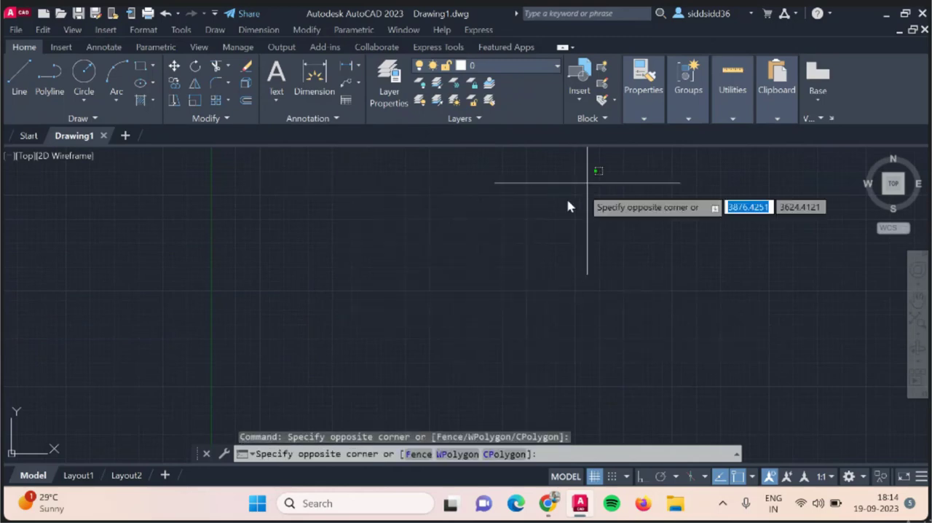
pyautogui.click(408, 300)
pyautogui.click(372, 208)
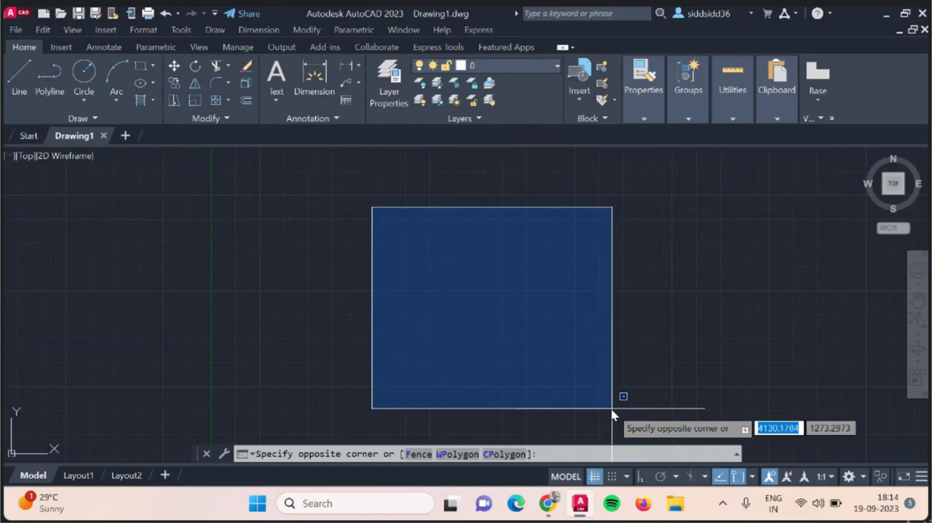
pyautogui.press('Escape')
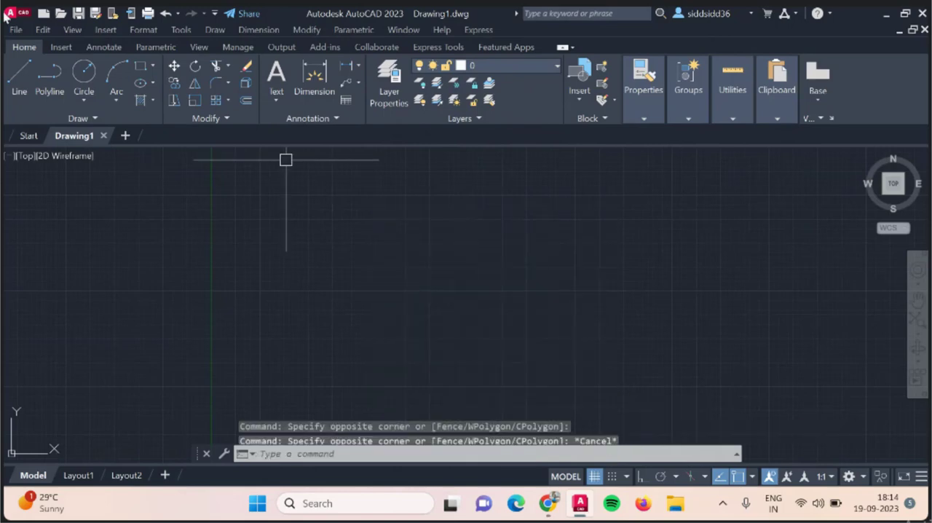
# Draw a self-crossing zigzag of four connected freehand line segments in the middle of the drawing area.
pyautogui.click(20, 84)
pyautogui.click(375, 236)
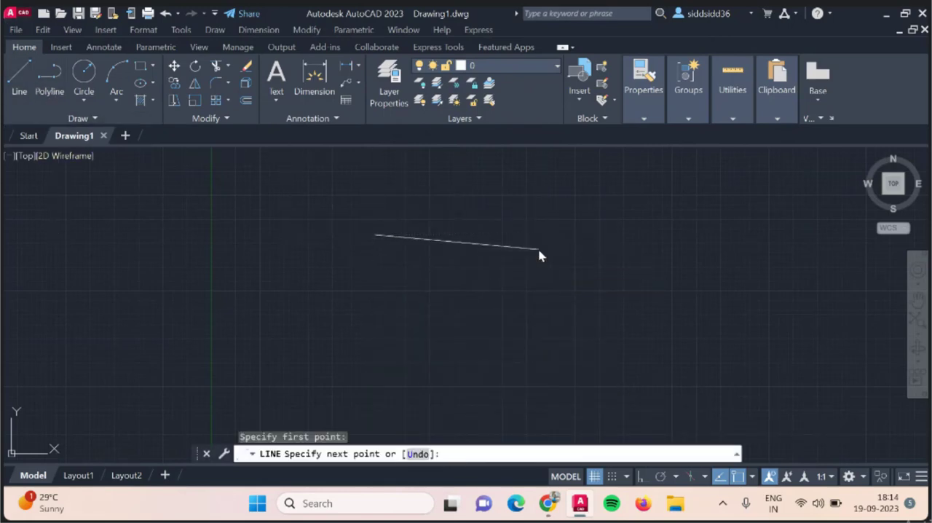
pyautogui.click(540, 255)
pyautogui.click(519, 312)
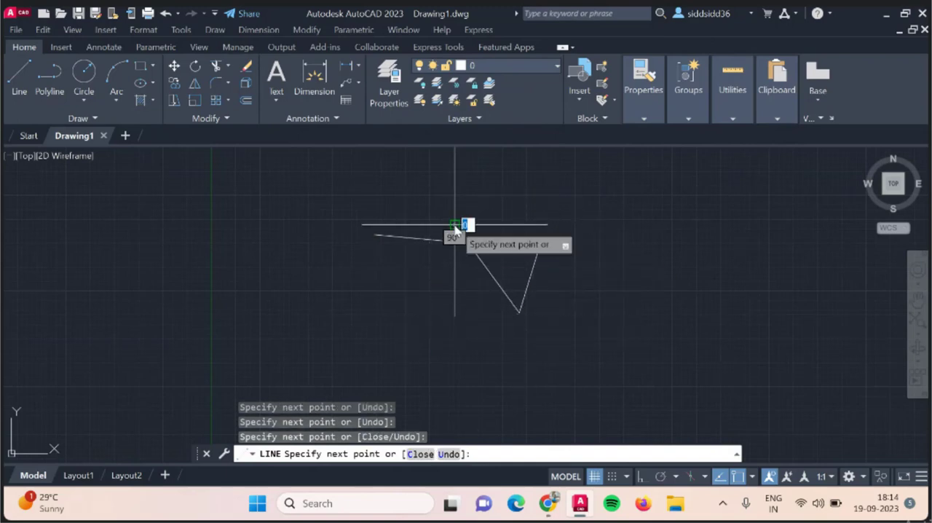
pyautogui.click(455, 226)
pyautogui.click(401, 275)
pyautogui.press('Escape')
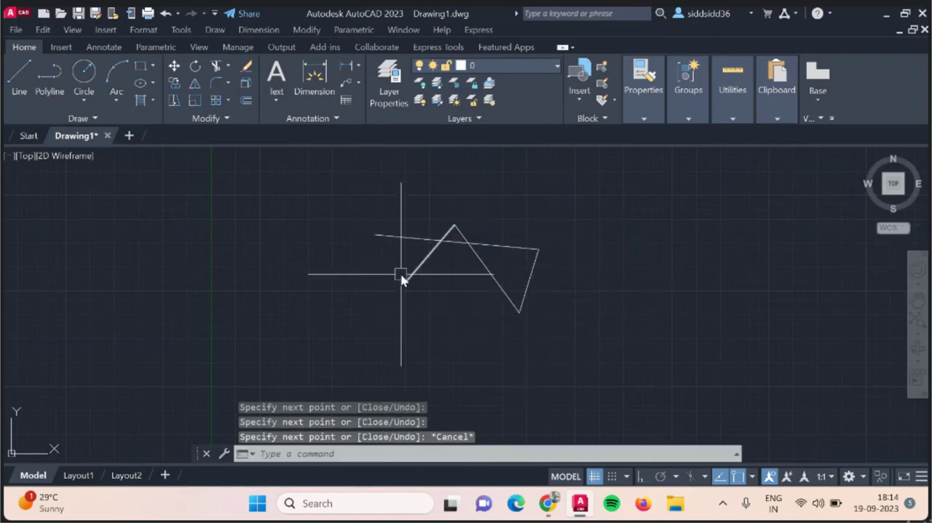
# Window-select the whole zigzag, clear the selection, and try selection windows that only partly enclose its lines.
pyautogui.click(300, 179)
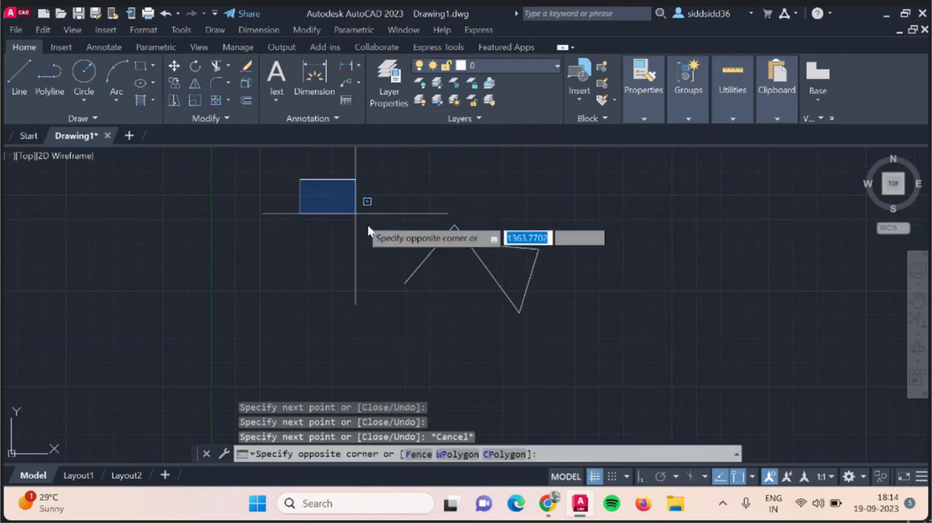
pyautogui.click(588, 338)
pyautogui.press('Escape')
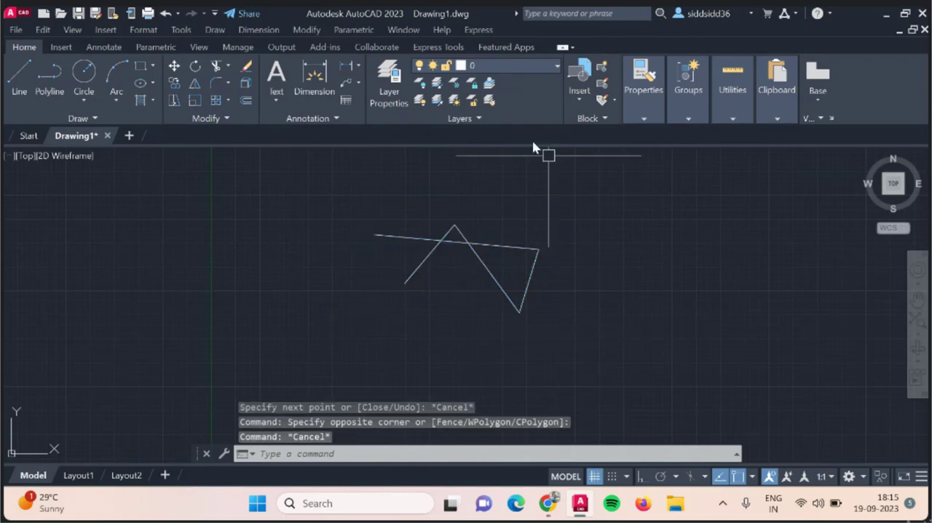
pyautogui.click(375, 182)
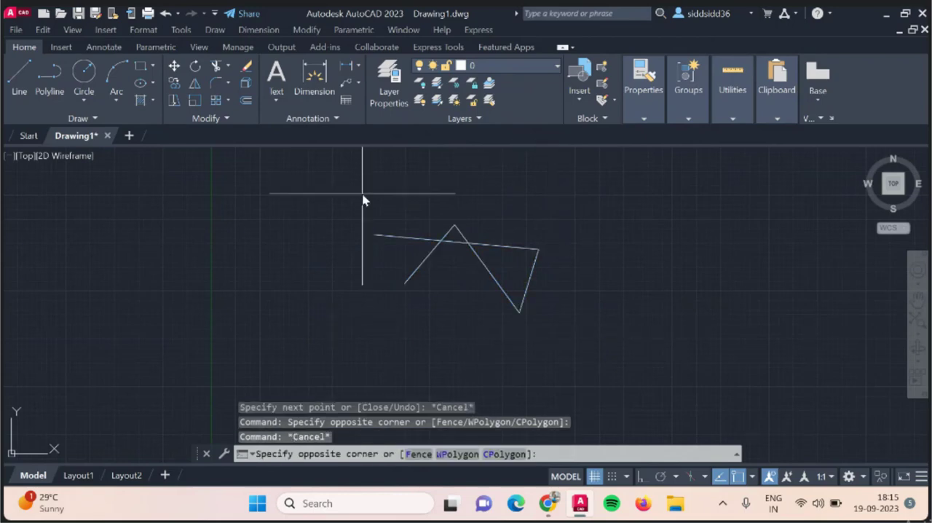
pyautogui.click(450, 303)
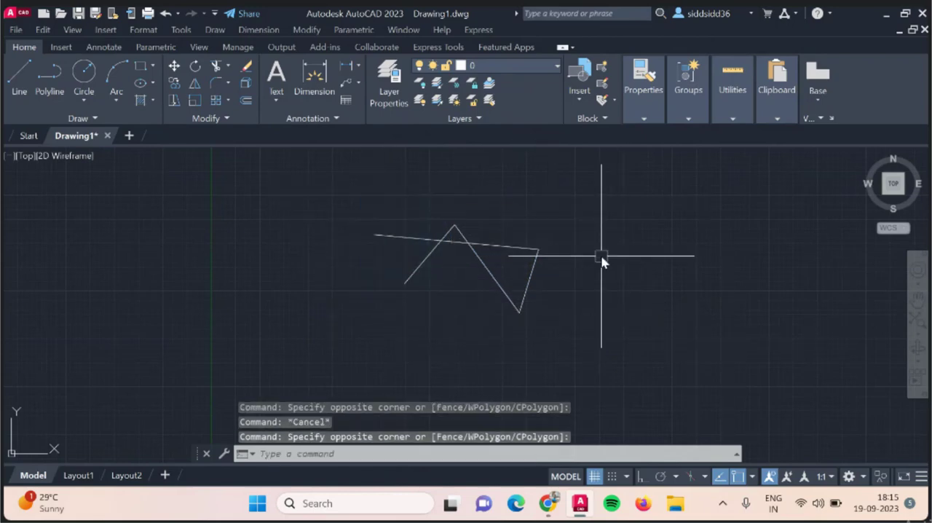
pyautogui.click(432, 303)
pyautogui.click(579, 244)
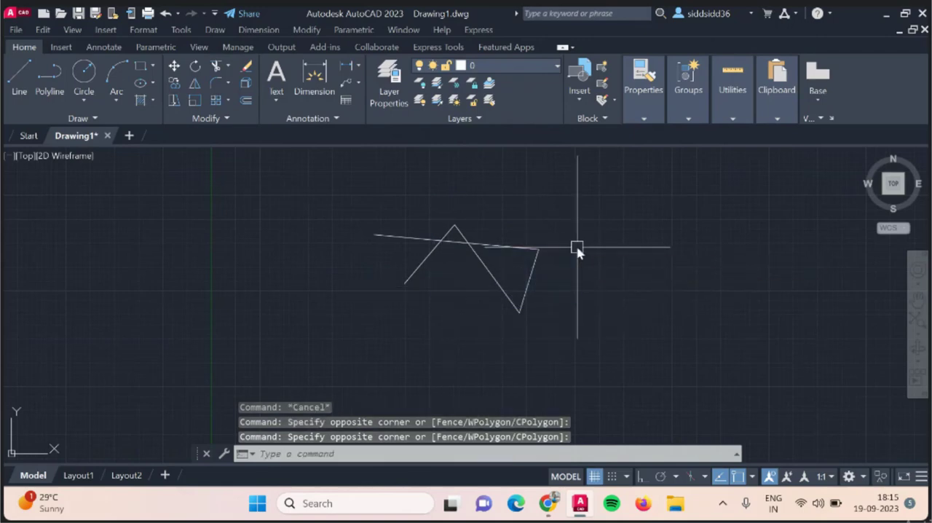
# Crossing-select the long upper line, the middle diagonal and the right-hand line of the zigzag, and clear the selection.
pyautogui.click(621, 212)
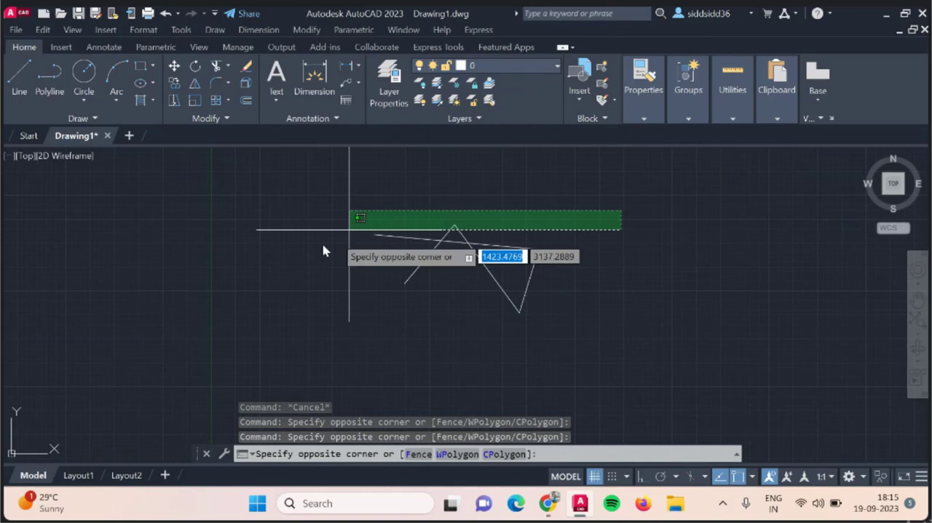
pyautogui.click(479, 329)
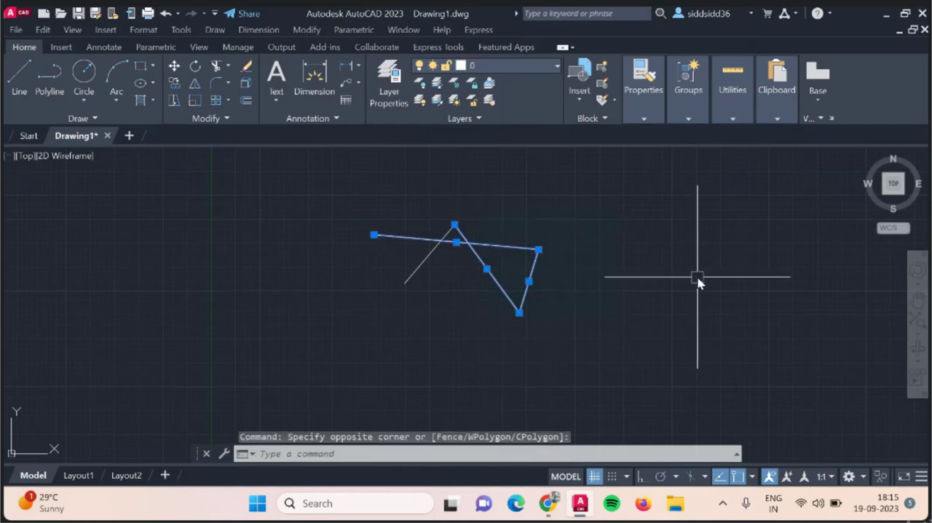
pyautogui.press('Escape')
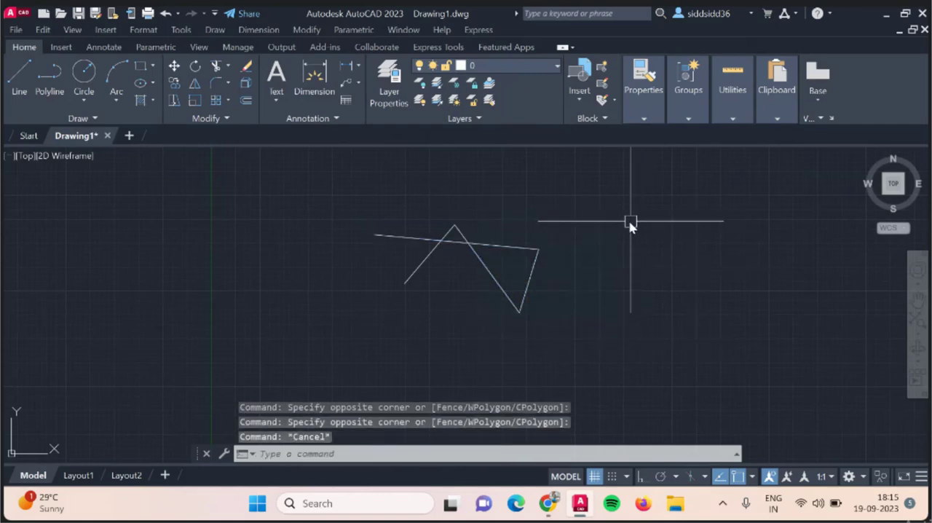
# Crossing-select only the long upper line and the right-hand line with smaller boxes, clearing the selection each time.
pyautogui.click(630, 222)
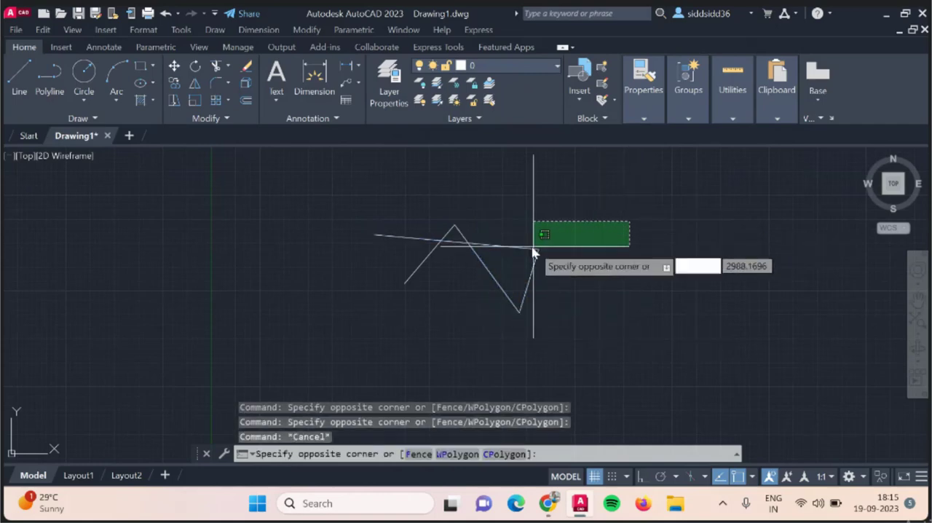
pyautogui.click(530, 297)
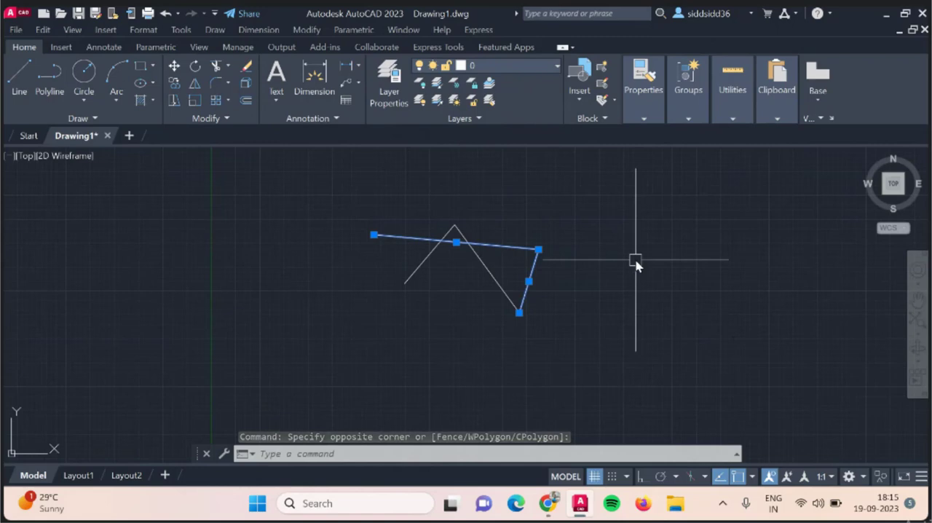
pyautogui.press('Escape')
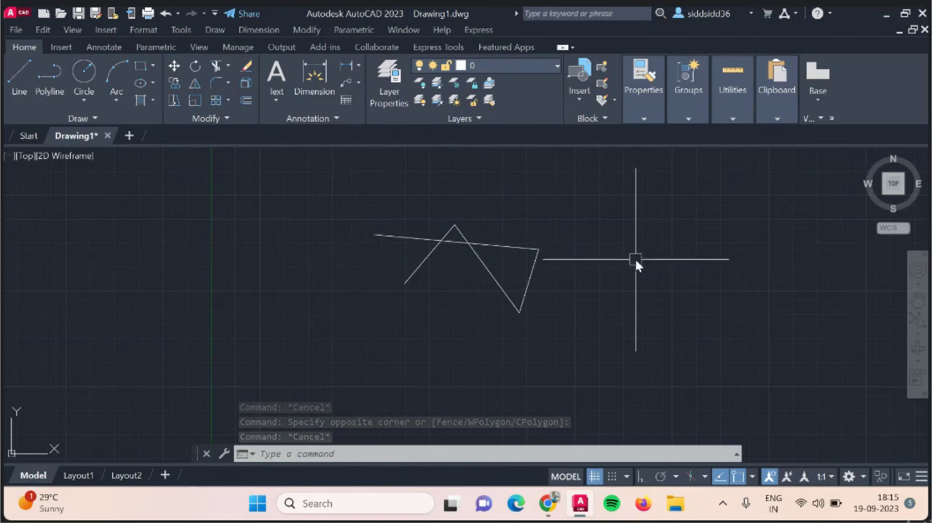
pyautogui.click(406, 280)
pyautogui.press('Escape')
pyautogui.click(552, 222)
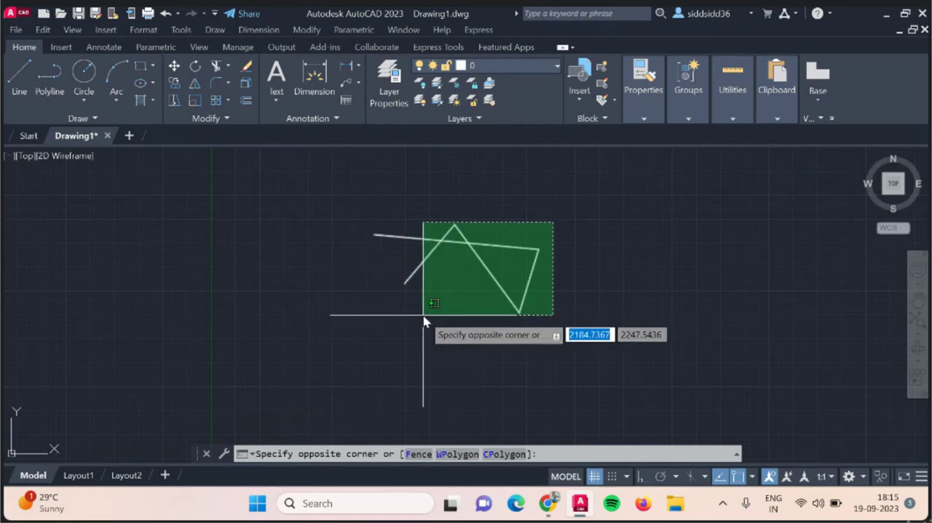
pyautogui.click(526, 311)
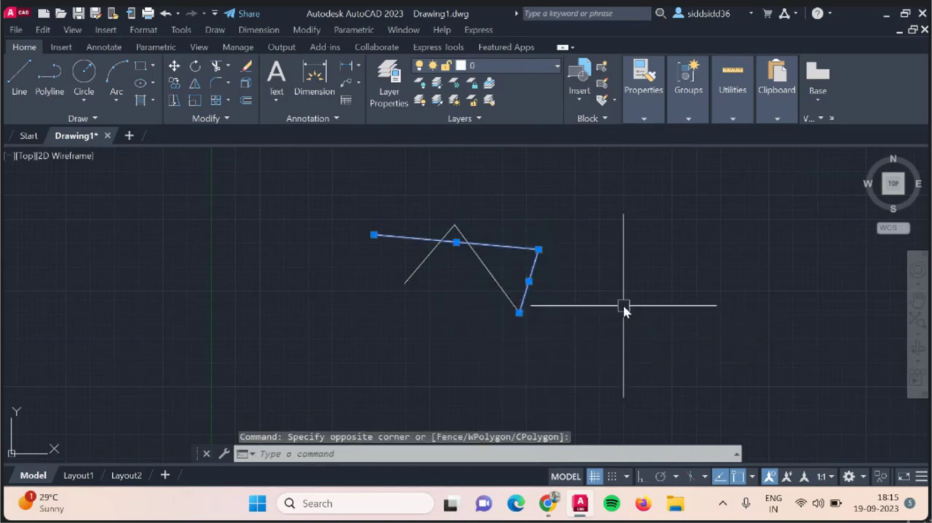
pyautogui.press('Escape')
# Window-select the zigzag's left diagonal line and stretch its upper endpoint down until the line is nearly horizontal.
pyautogui.click(381, 222)
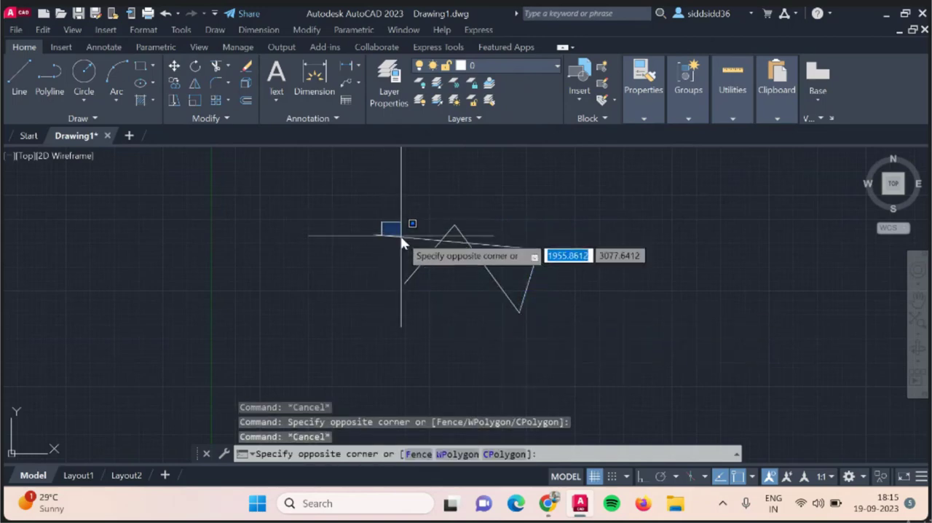
pyautogui.click(370, 216)
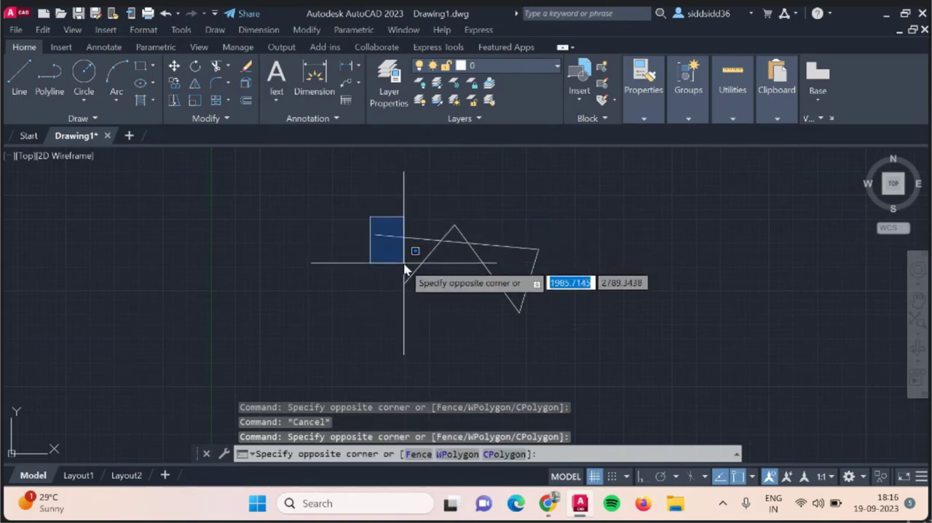
pyautogui.click(467, 296)
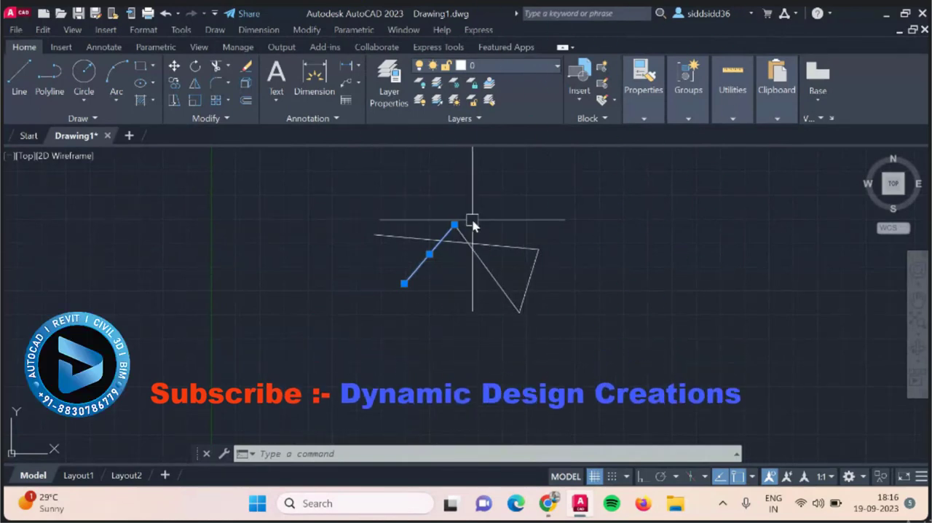
pyautogui.click(454, 224)
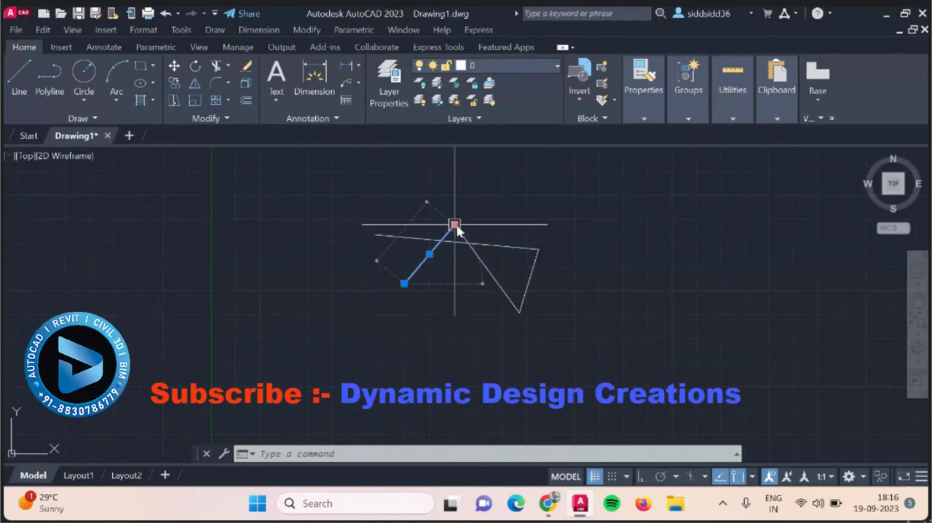
pyautogui.click(474, 288)
# Move the nearly horizontal line by its midpoint grip to below the other lines, and clear the selection.
pyautogui.click(439, 286)
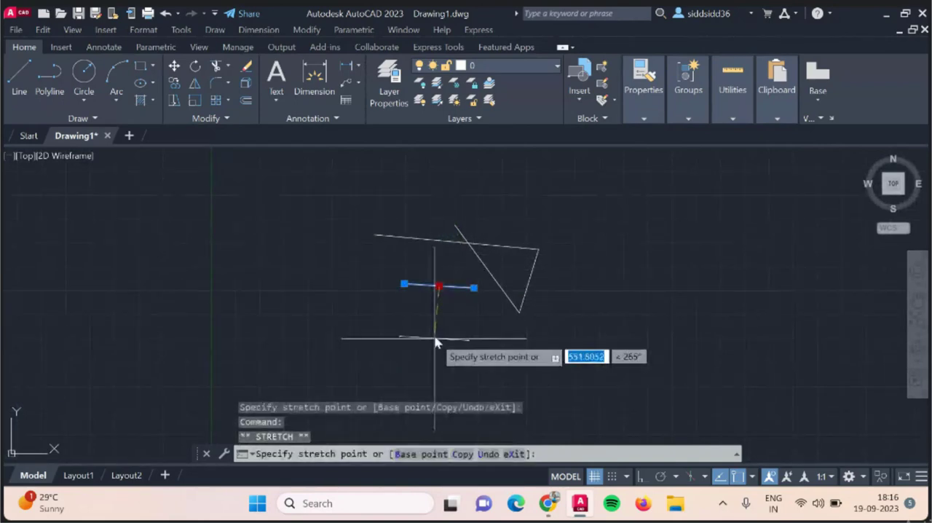
pyautogui.click(435, 336)
pyautogui.press('Escape')
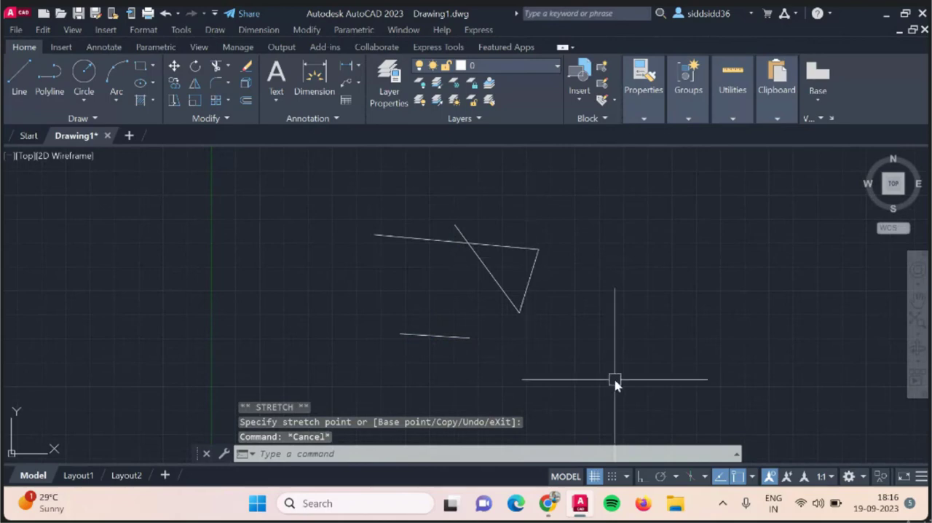
# Turn off the grid display in the drawing area.
pyautogui.click(595, 477)
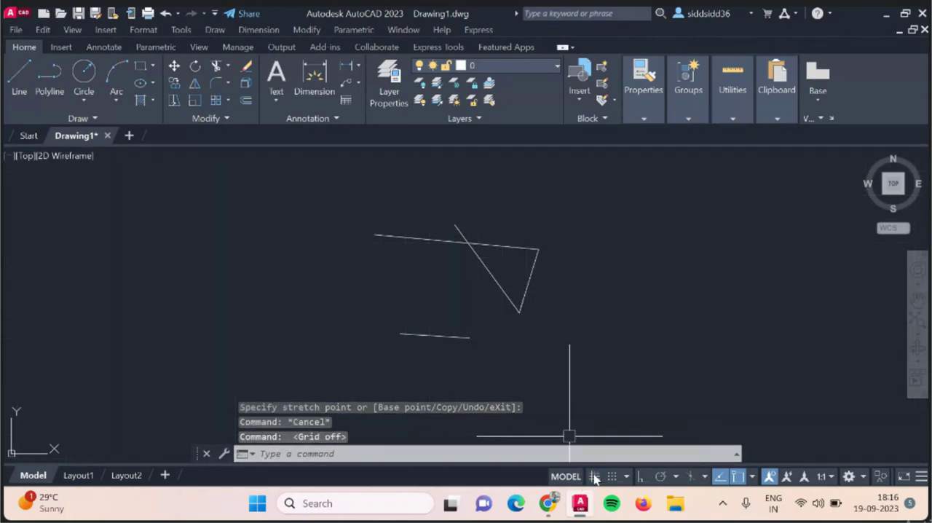
# Toggle the grid display on and off again, leaving it switched on in the drawing area.
pyautogui.click(595, 477)
pyautogui.click(595, 478)
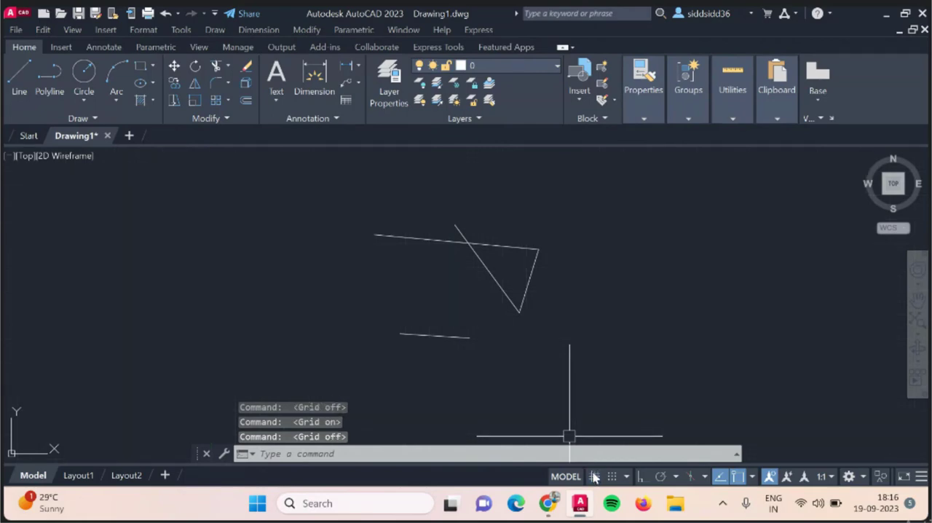
pyautogui.click(595, 477)
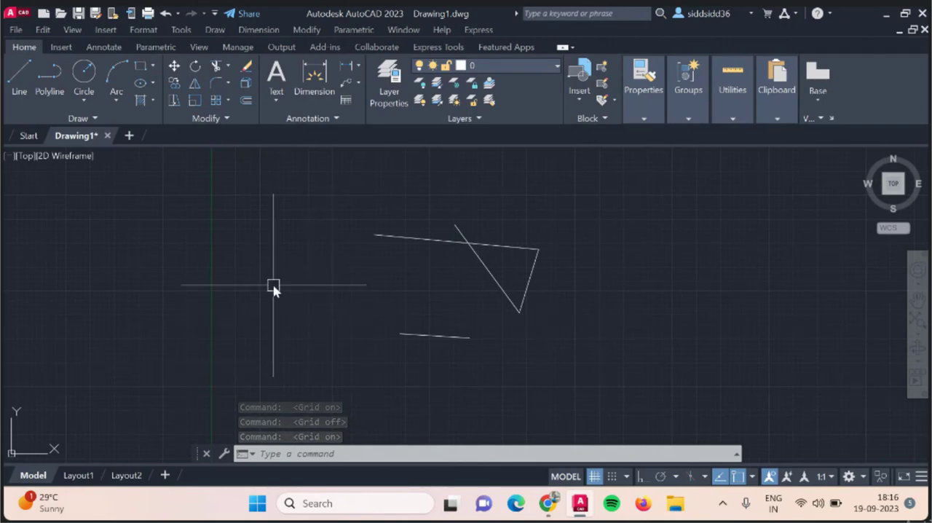
pyautogui.scroll(-4, 182, 341)
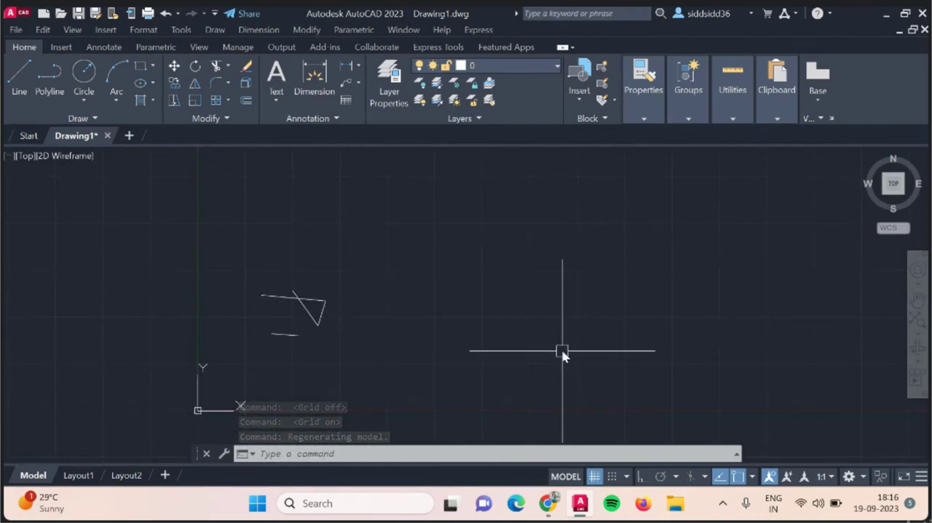
pyautogui.scroll(2, 446, 279)
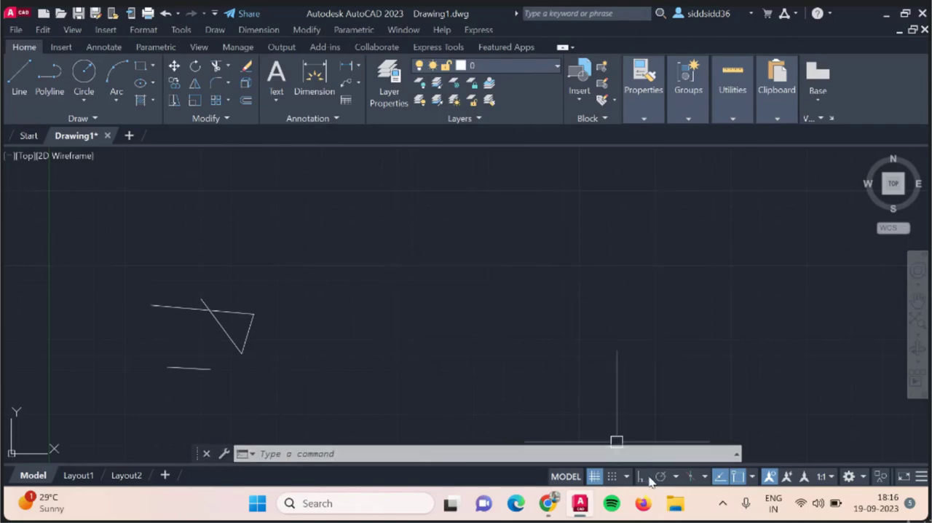
# Try selection boxes in the empty drawing area with Ortho mode on and off, leaving Ortho mode off.
pyautogui.click(396, 272)
pyautogui.click(628, 278)
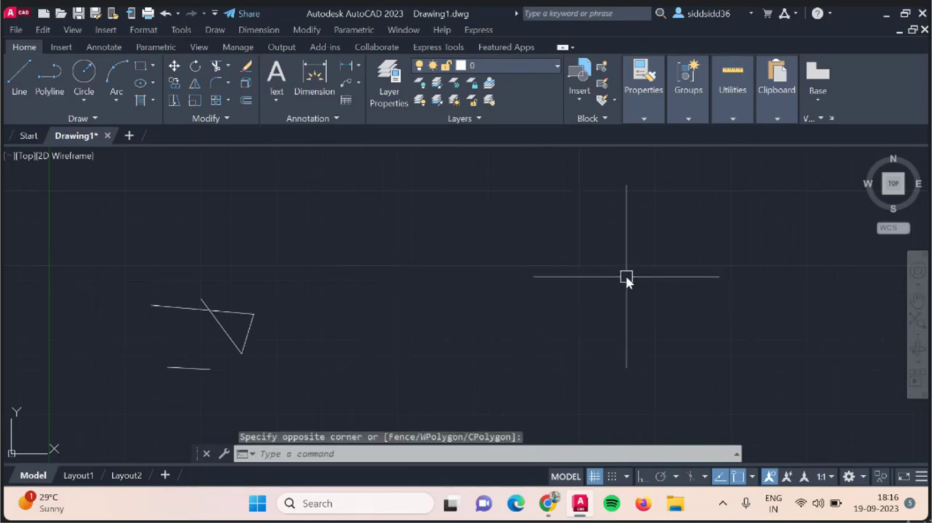
pyautogui.click(644, 476)
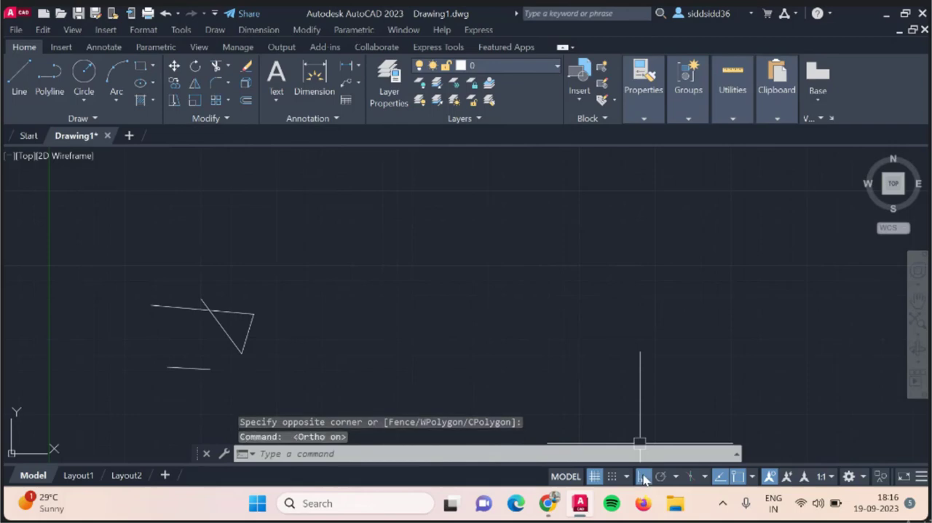
pyautogui.click(307, 224)
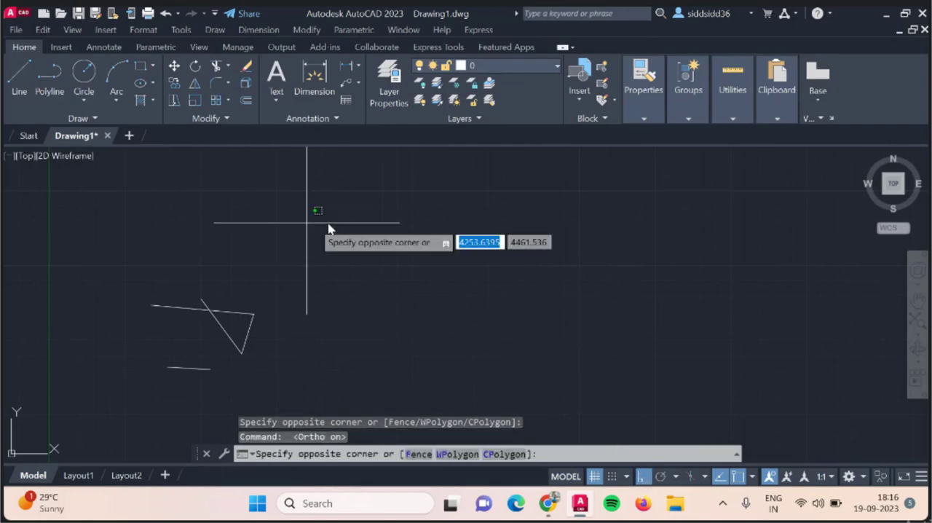
pyautogui.click(435, 227)
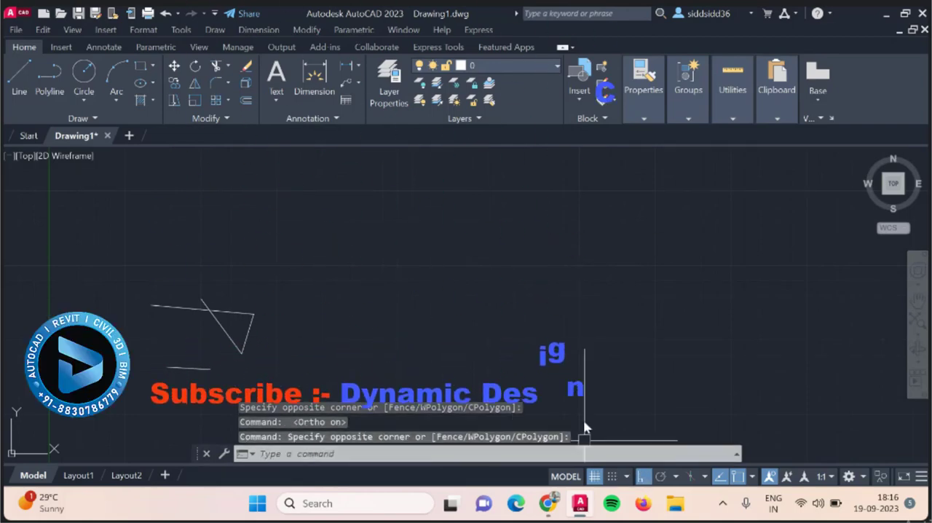
pyautogui.scroll(-3, 211, 313)
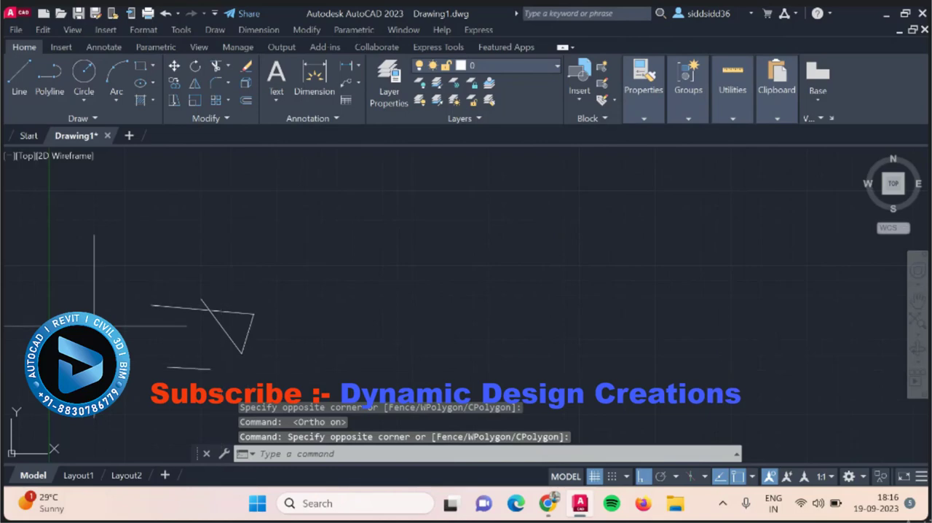
pyautogui.scroll(4, 161, 335)
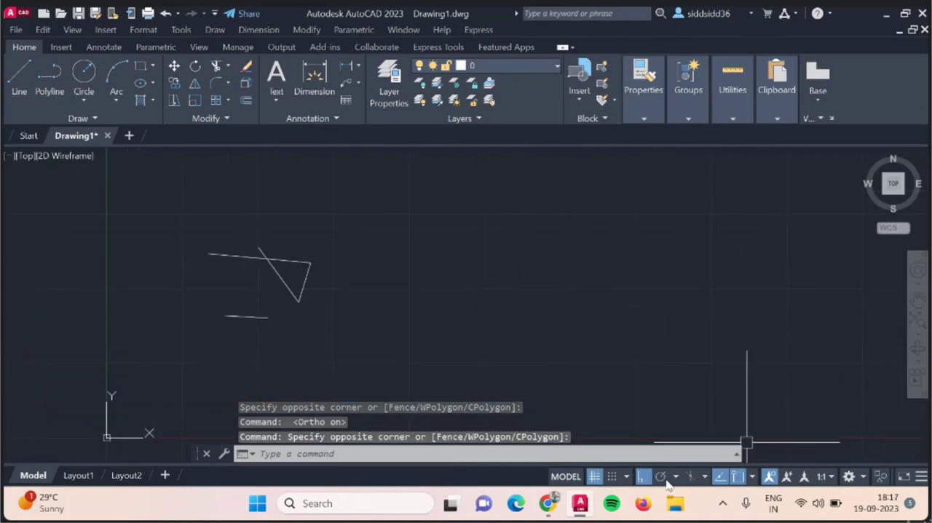
pyautogui.click(643, 478)
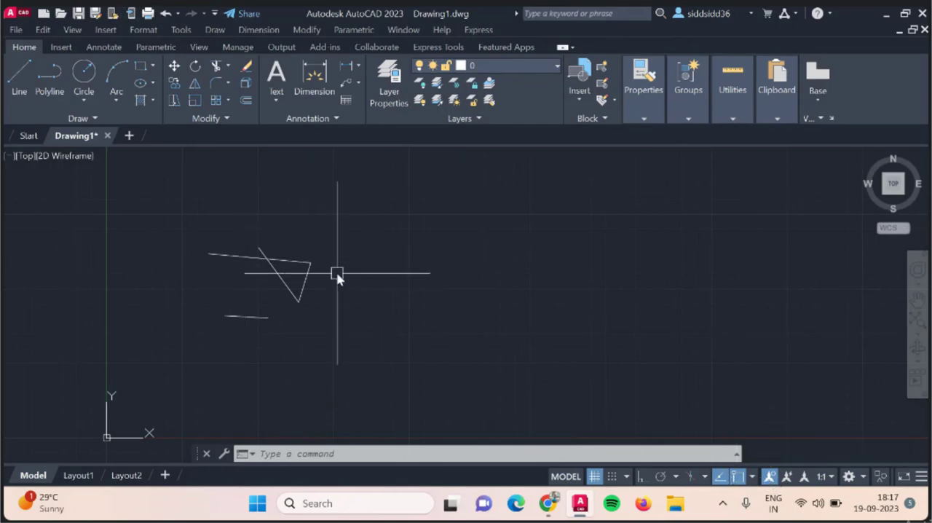
pyautogui.click(356, 264)
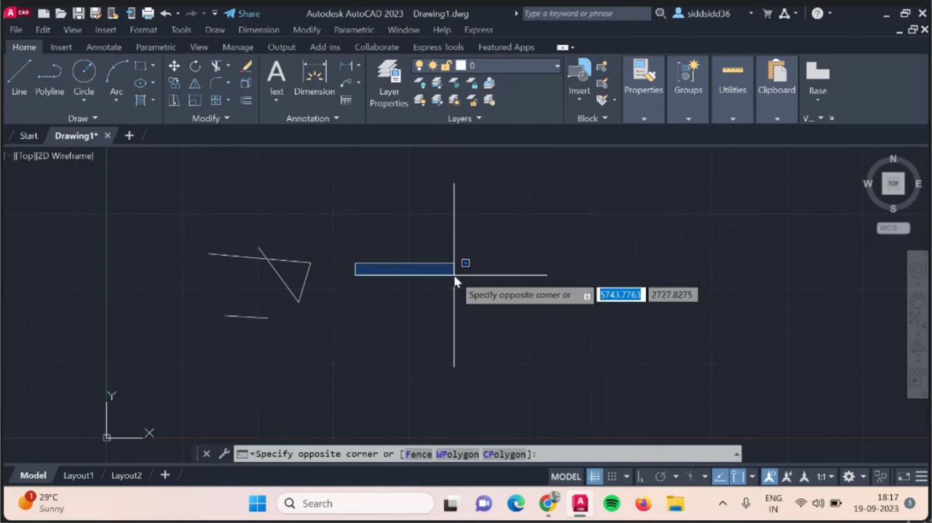
pyautogui.click(455, 278)
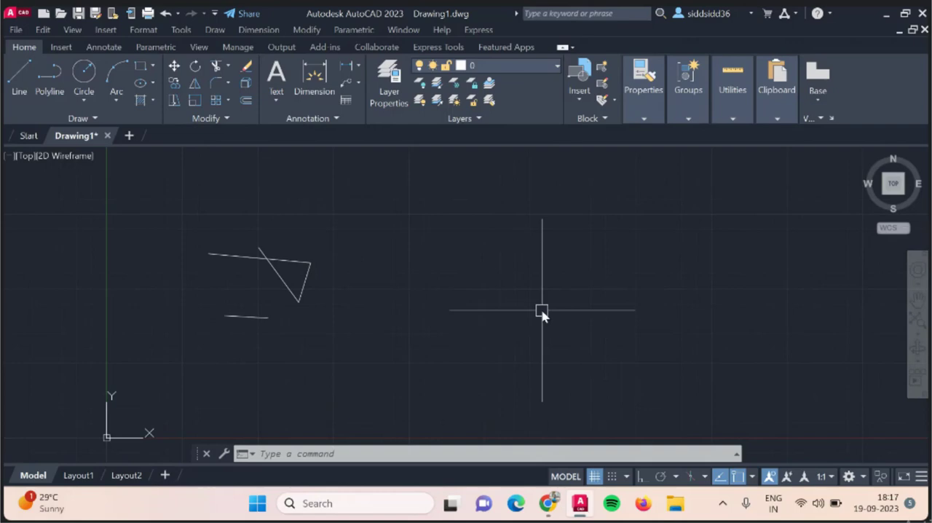
# Select all the lines with a crossing lasso and erase them from the drawing.
pyautogui.moveTo(358, 212)
pyautogui.mouseDown()
pyautogui.moveTo(173, 326)
pyautogui.moveTo(347, 364)
pyautogui.moveTo(374, 309)
pyautogui.mouseUp()
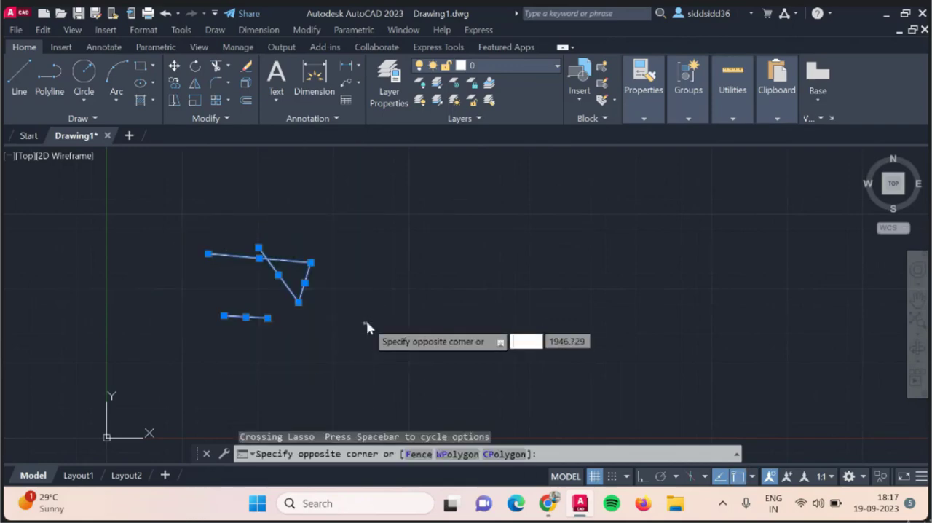
pyautogui.press('Escape')
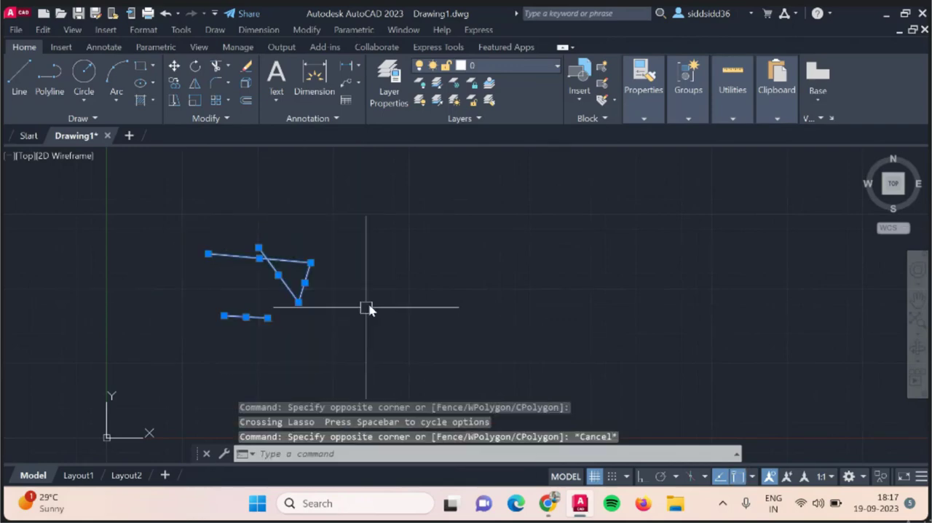
pyautogui.press('Delete')
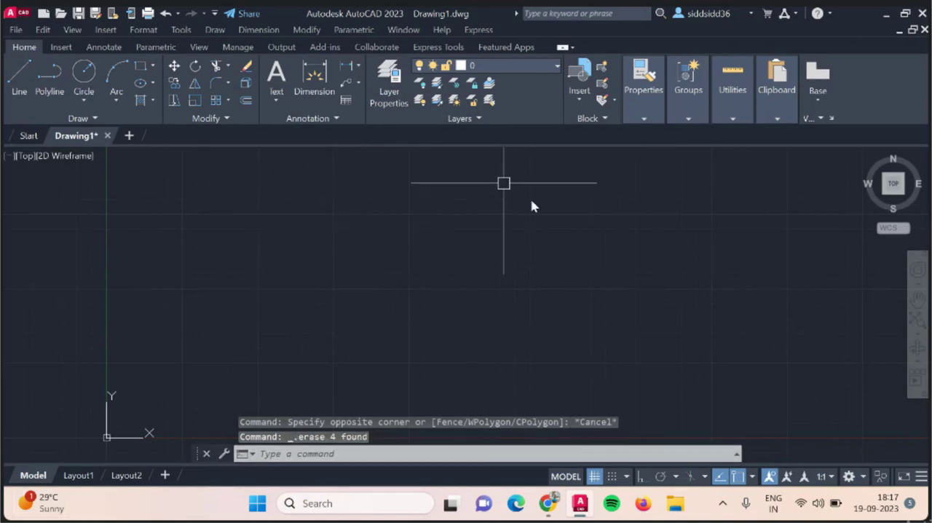
# Turn on polar tracking, try a selection box in the empty drawing area, and turn the tracking off.
pyautogui.click(661, 477)
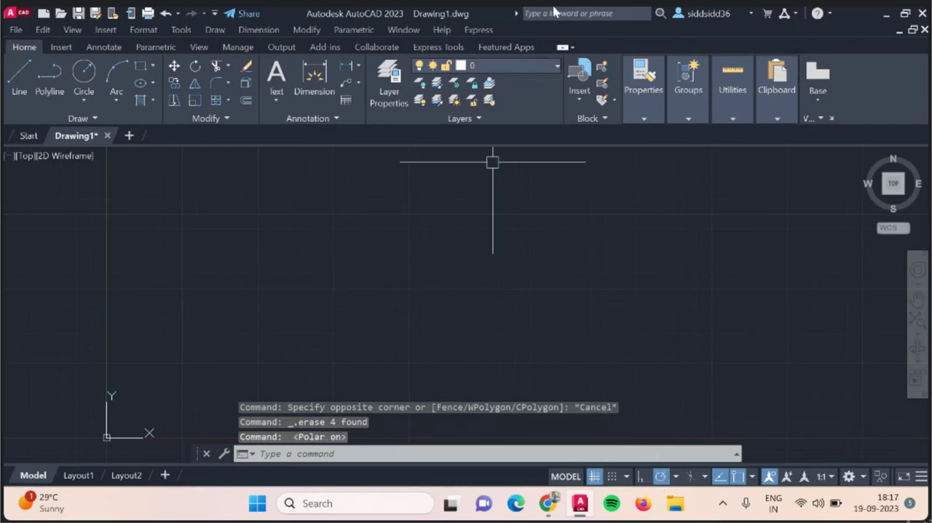
pyautogui.click(442, 235)
pyautogui.click(534, 278)
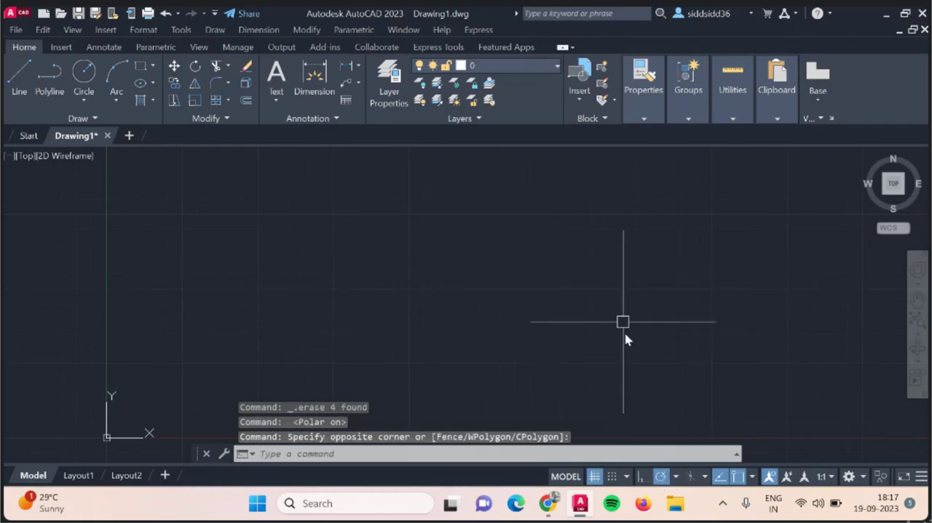
pyautogui.click(662, 475)
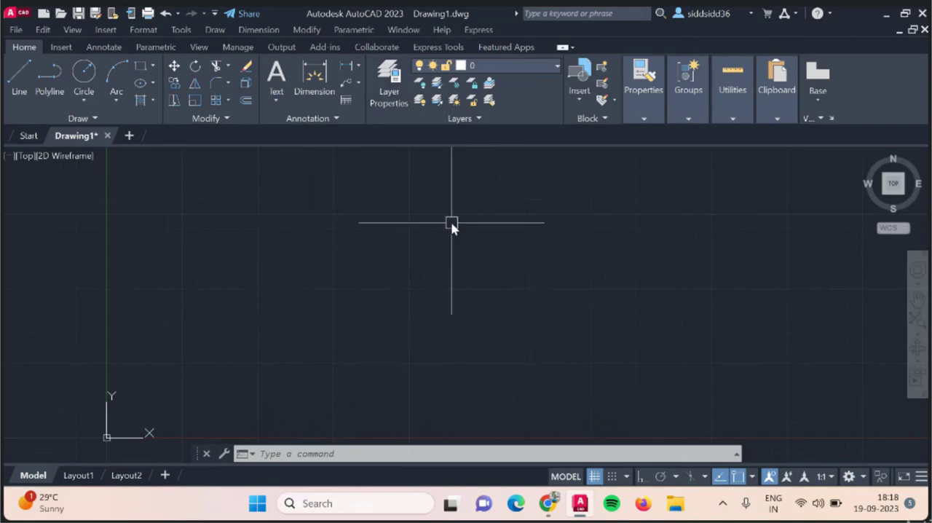
# Set the drawing units' length type to Engineering with a precision of 0'-0".
pyautogui.write('un')
pyautogui.press('Return')
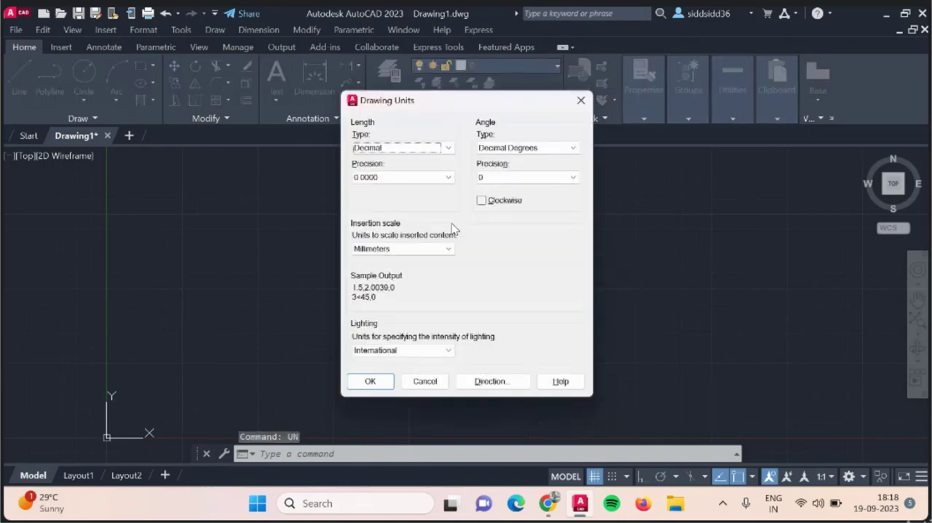
pyautogui.click(441, 150)
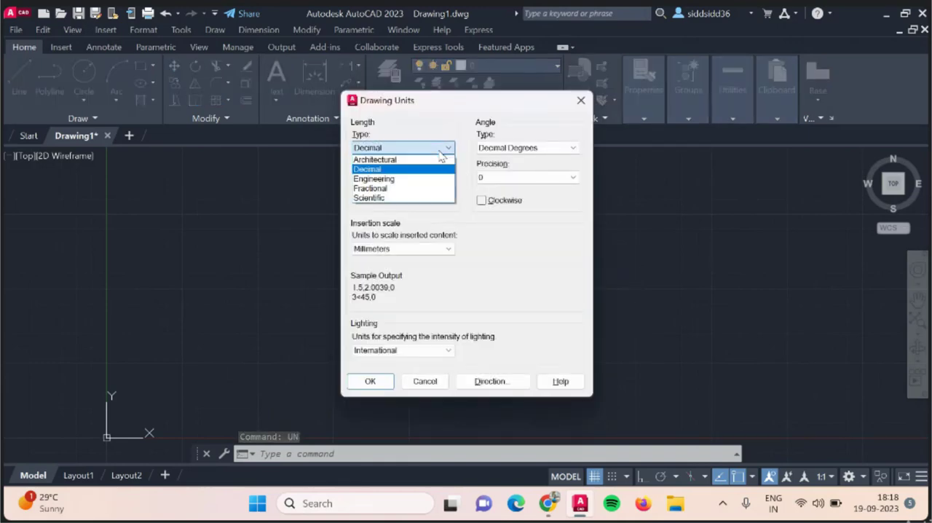
pyautogui.click(436, 179)
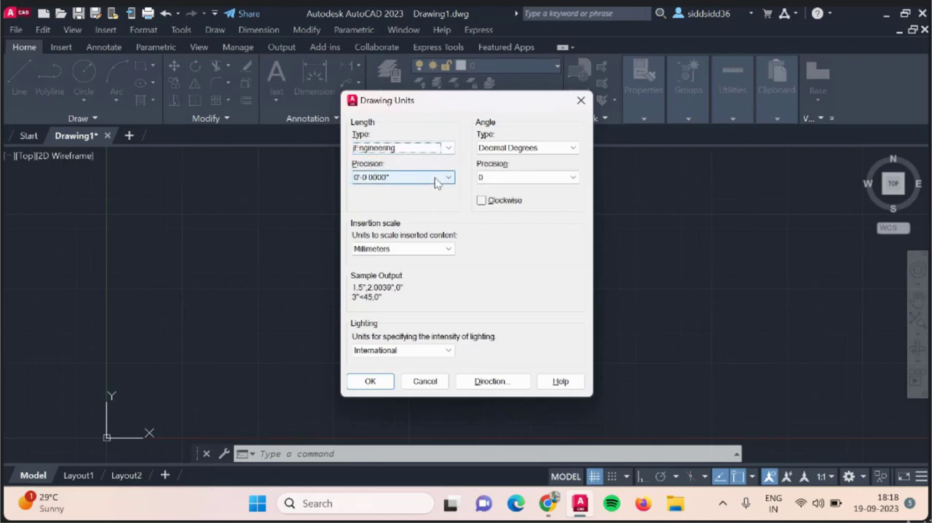
pyautogui.click(437, 180)
pyautogui.click(434, 191)
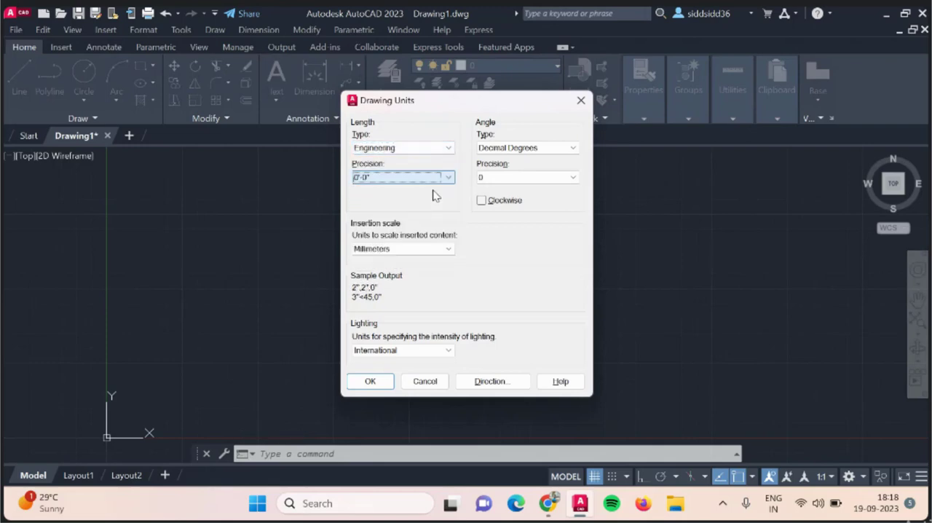
# Set the insertion scale to Meters and apply the drawing units despite the recommendation for inches.
pyautogui.click(419, 250)
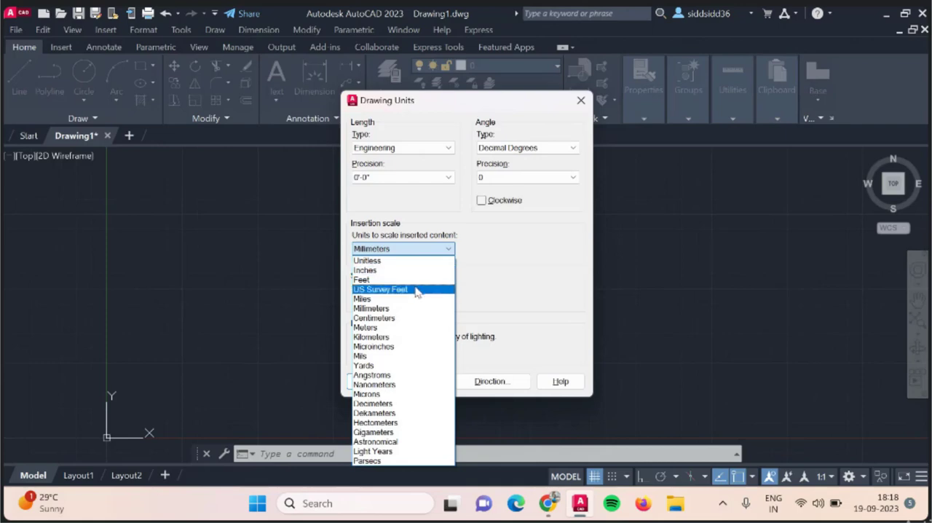
pyautogui.click(422, 333)
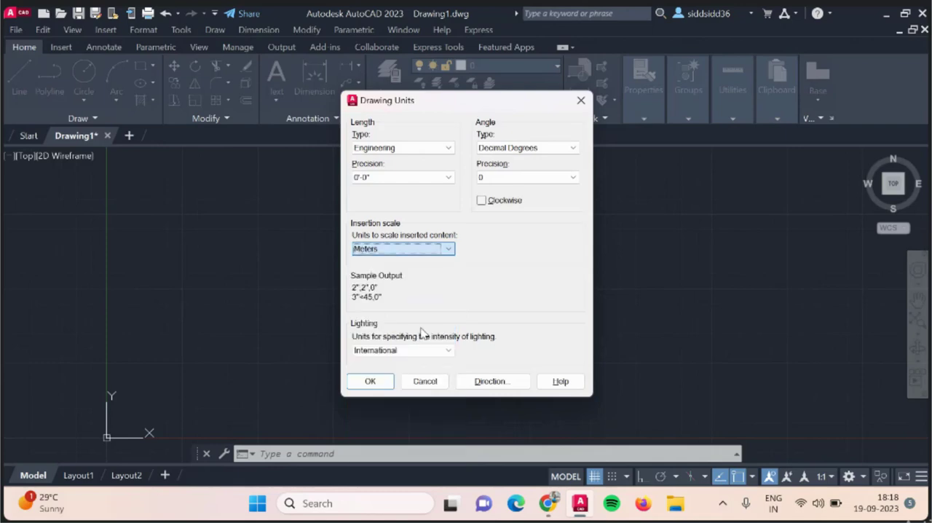
pyautogui.click(370, 382)
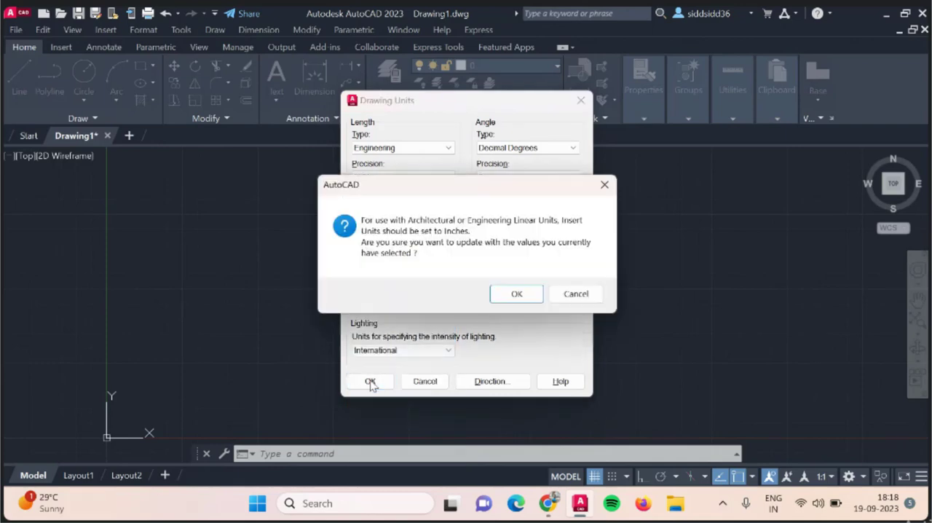
pyautogui.click(529, 293)
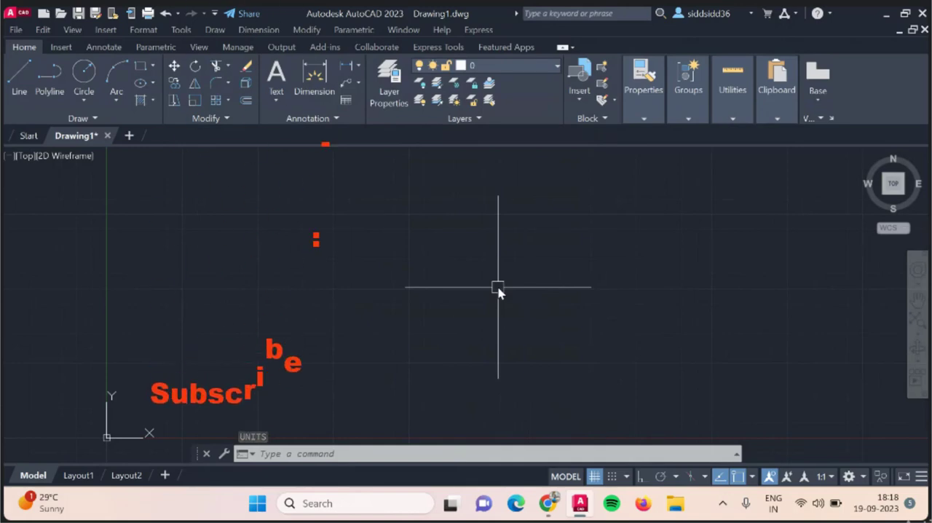
# Set the model space limits with the lower-left corner at 0,0 and the upper-right corner at 500,500.
pyautogui.write('lim')
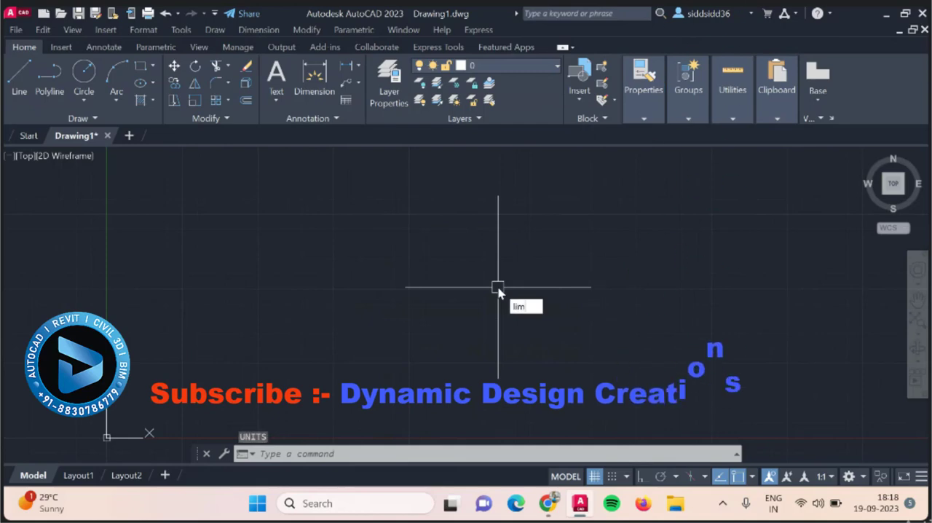
pyautogui.press('Return')
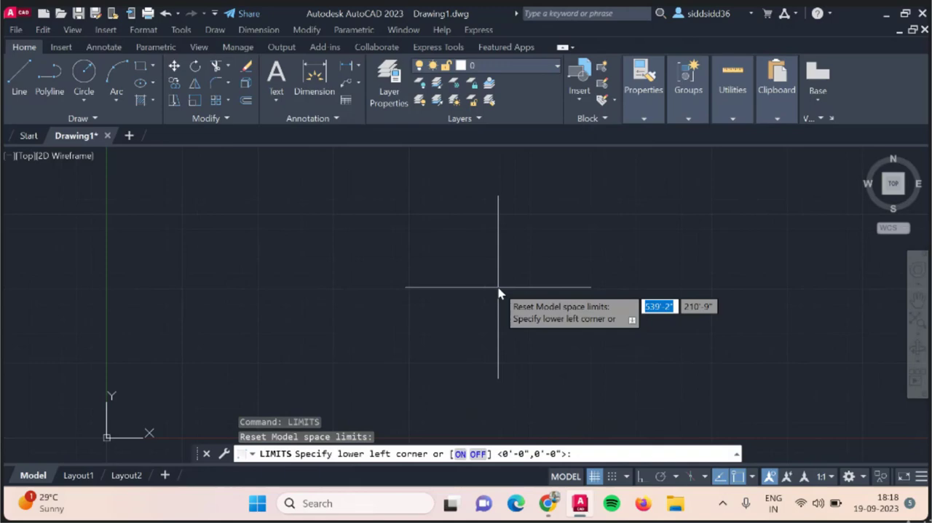
pyautogui.write('0')
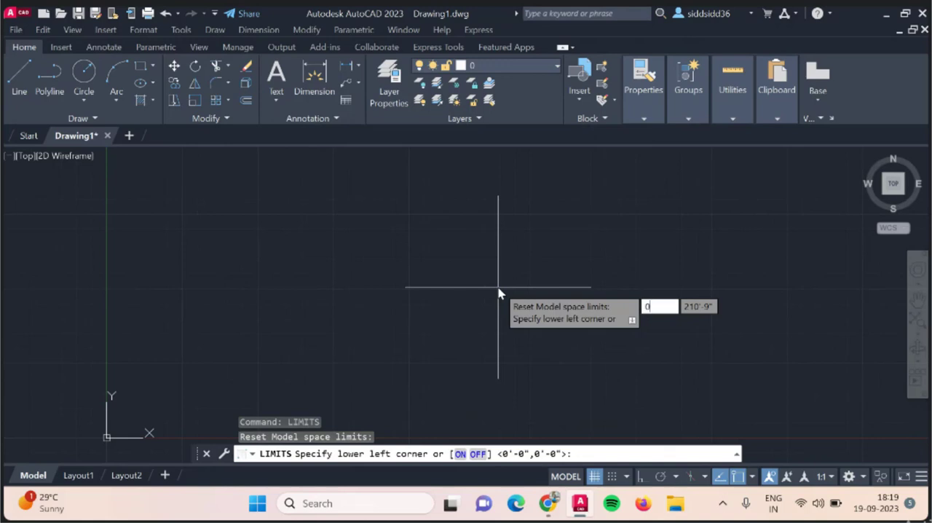
pyautogui.press('Tab')
pyautogui.write('0')
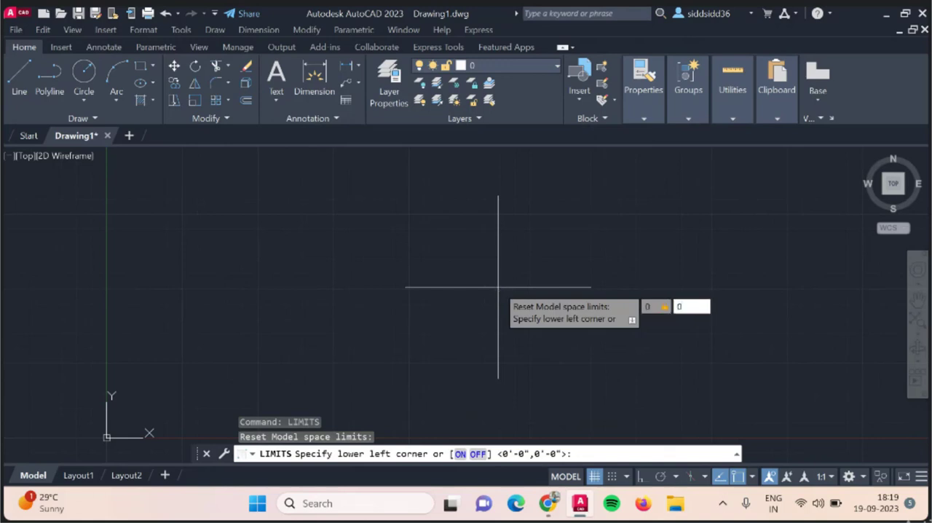
pyautogui.press('Return')
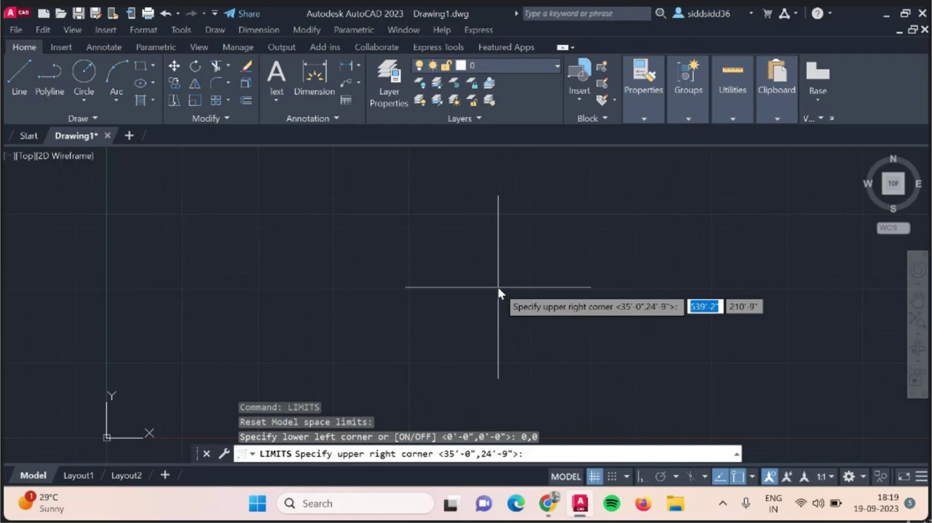
pyautogui.write('50')
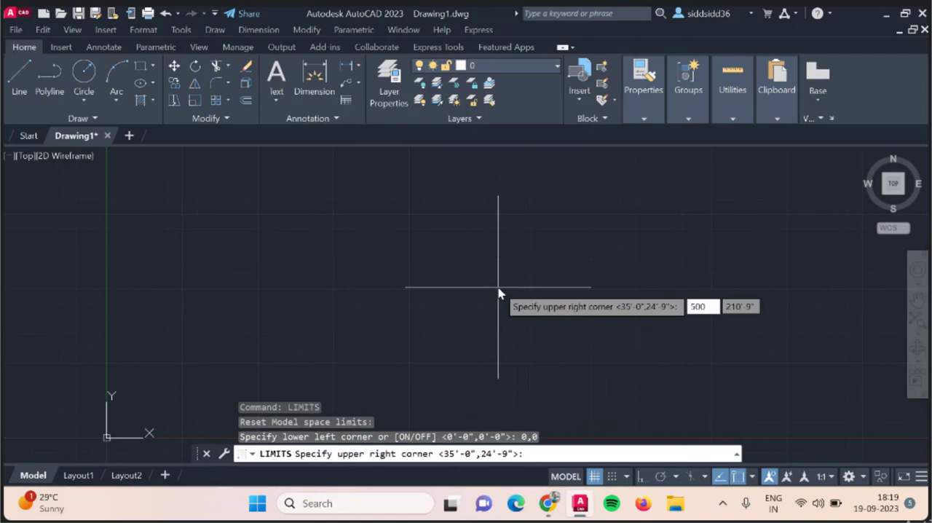
pyautogui.write('0')
pyautogui.press('Tab')
pyautogui.write('50')
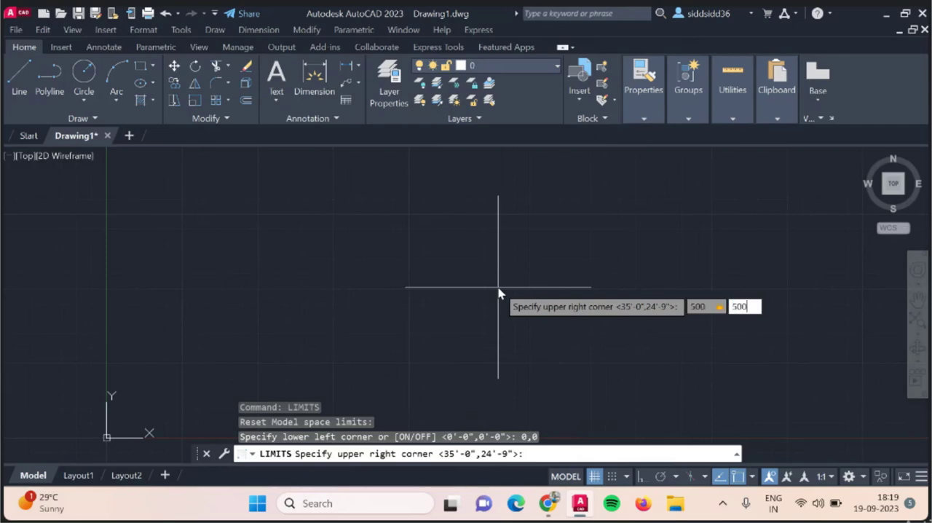
pyautogui.press('Return')
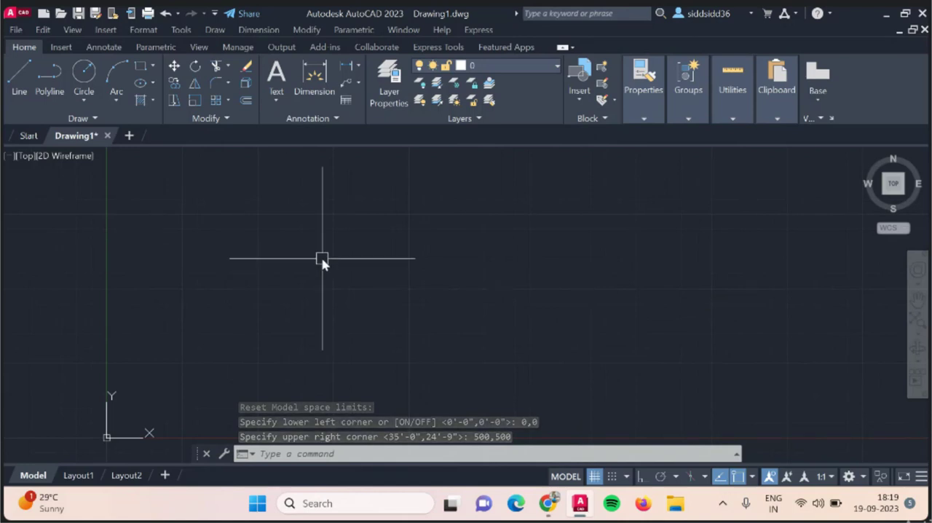
# Zoom the view with the All option so the whole drawing limits area fits on screen.
pyautogui.write('Z')
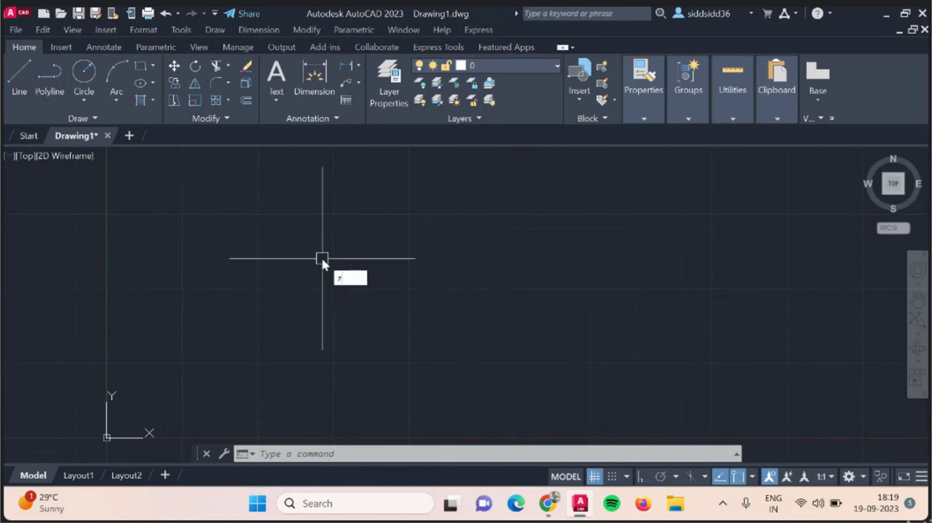
pyautogui.press('Return')
pyautogui.write('4')
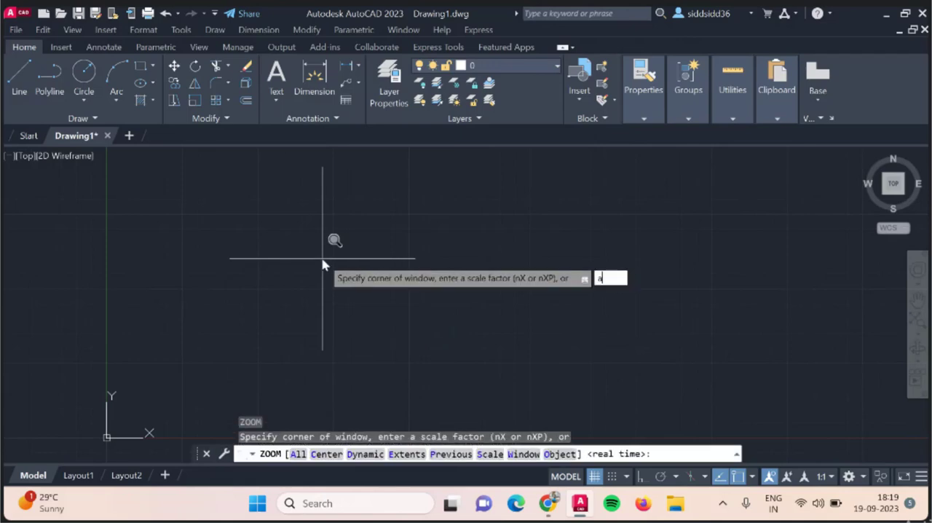
pyautogui.press('Return')
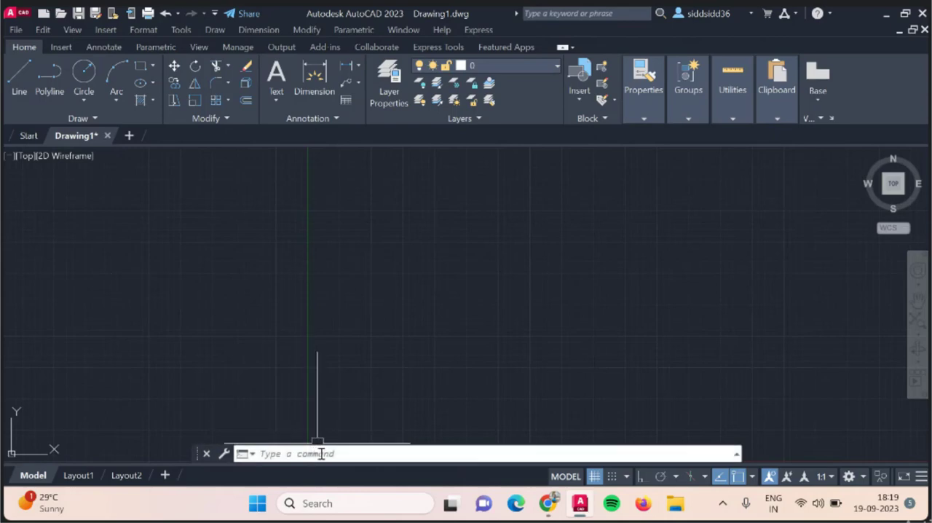
pyautogui.write('LIM')
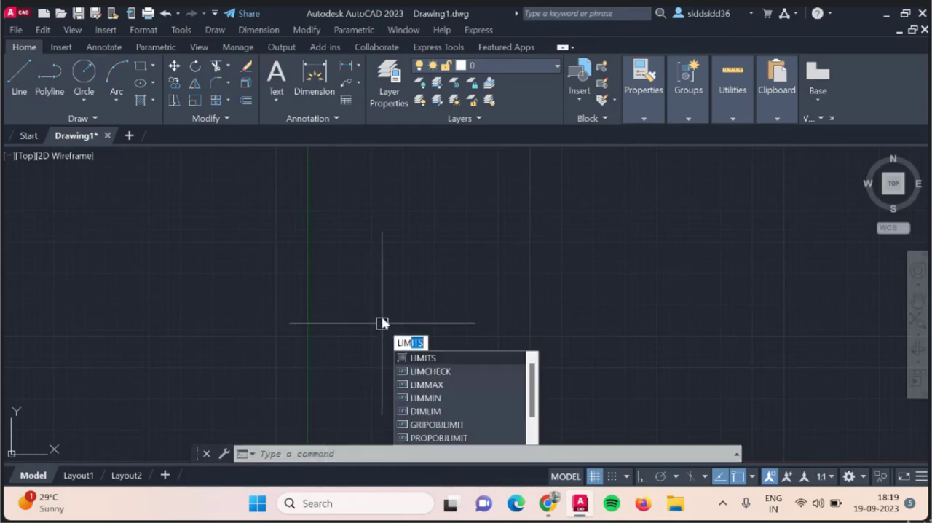
pyautogui.click(274, 457)
pyautogui.press('Escape')
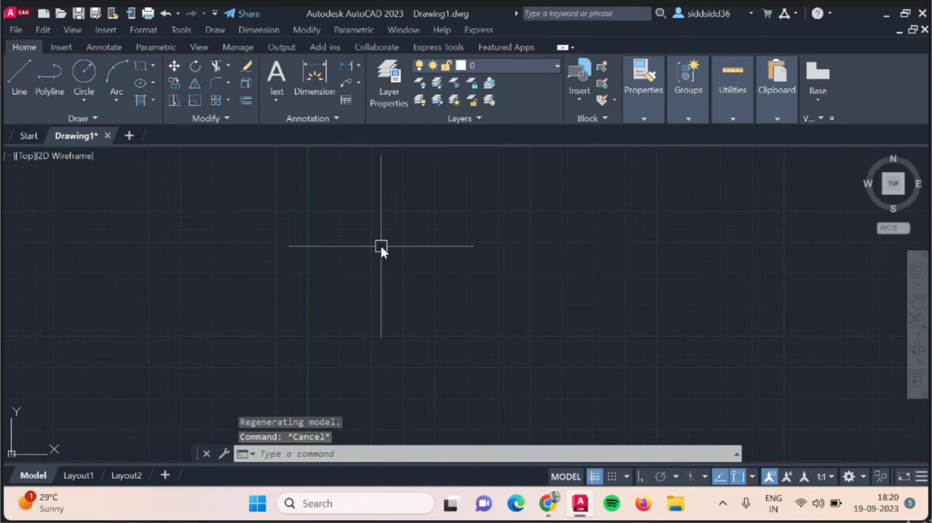
pyautogui.scroll(-4, 381, 246)
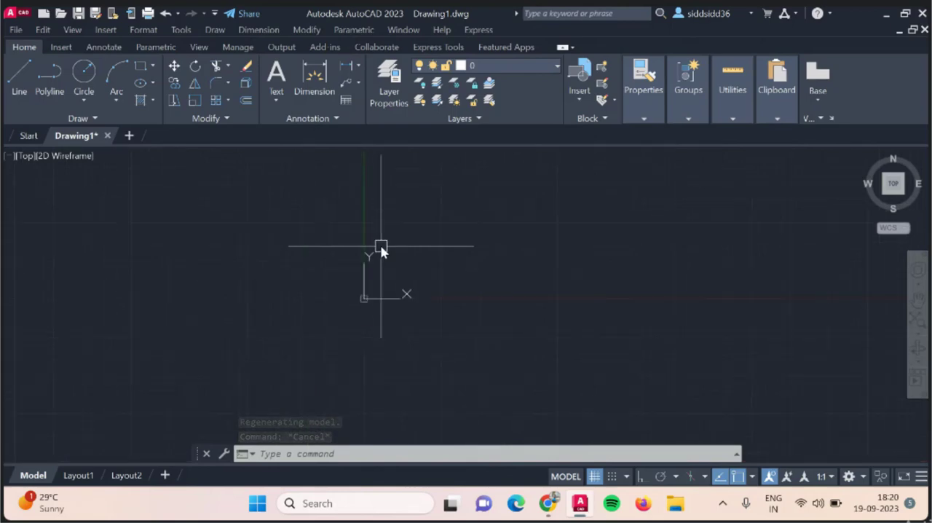
pyautogui.scroll(6, 381, 246)
pyautogui.scroll(-3, 381, 246)
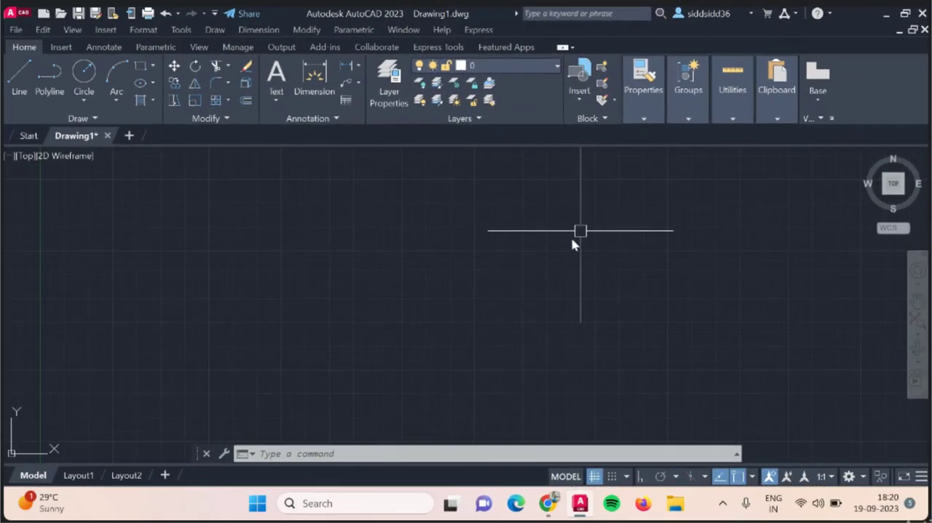
pyautogui.scroll(-2, 627, 210)
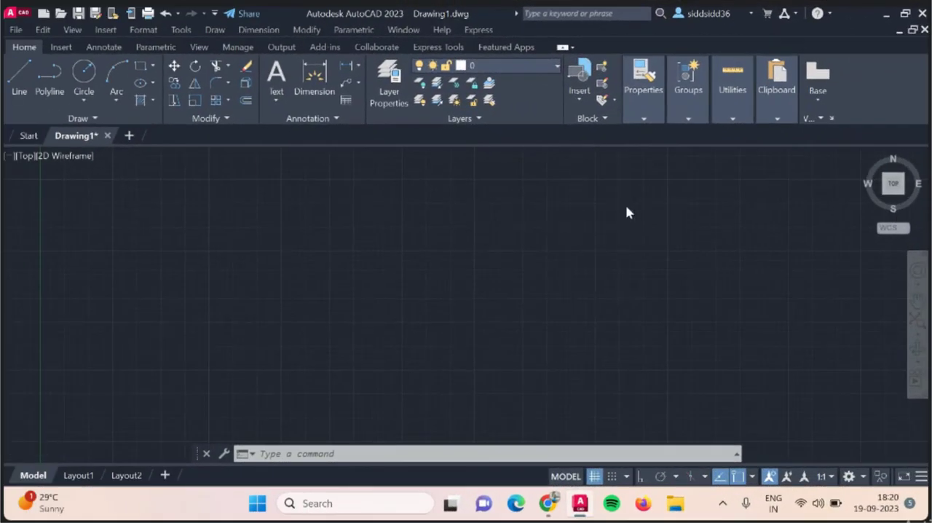
pyautogui.scroll(-4, 120, 372)
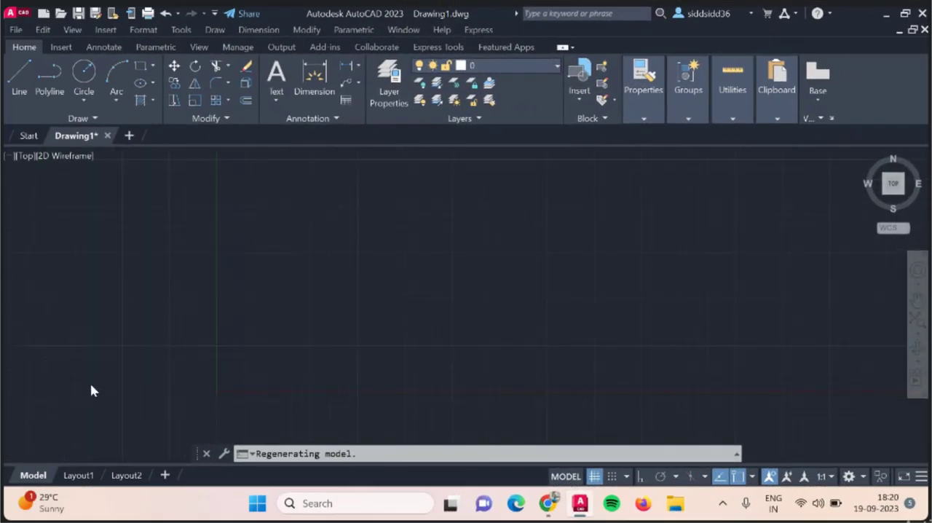
pyautogui.scroll(3, 684, 222)
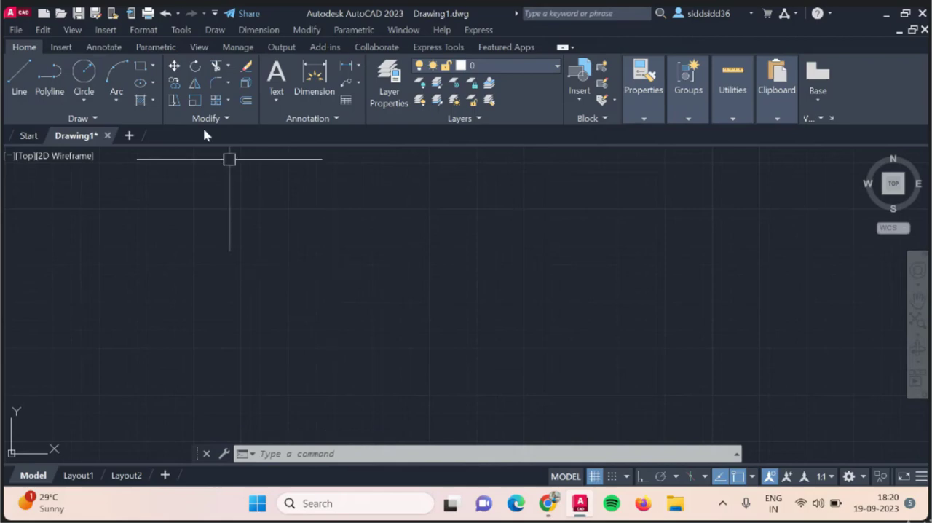
# Draw a freehand, self-crossing chain of eleven connected line segments in the empty drawing area and end the Line command.
pyautogui.press('l')
pyautogui.press('Return')
pyautogui.click(323, 231)
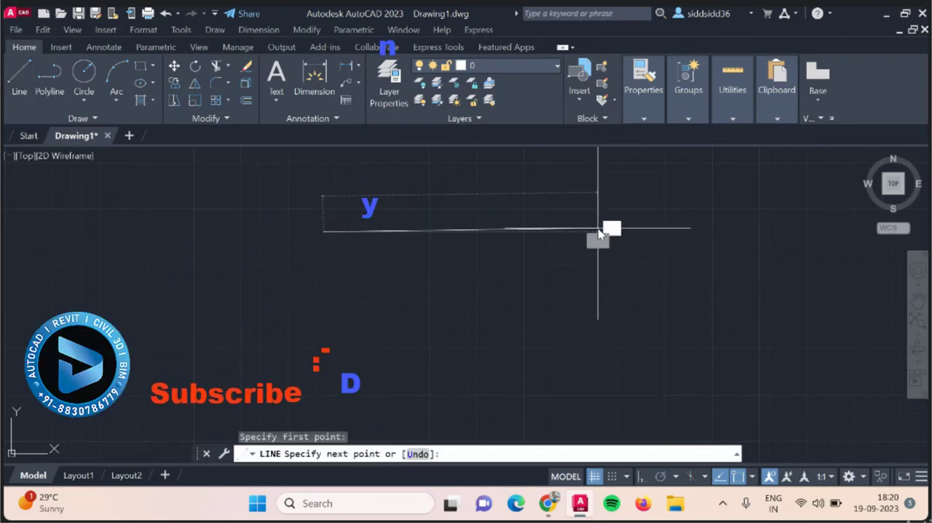
pyautogui.click(598, 228)
pyautogui.click(575, 312)
pyautogui.click(399, 341)
pyautogui.click(434, 183)
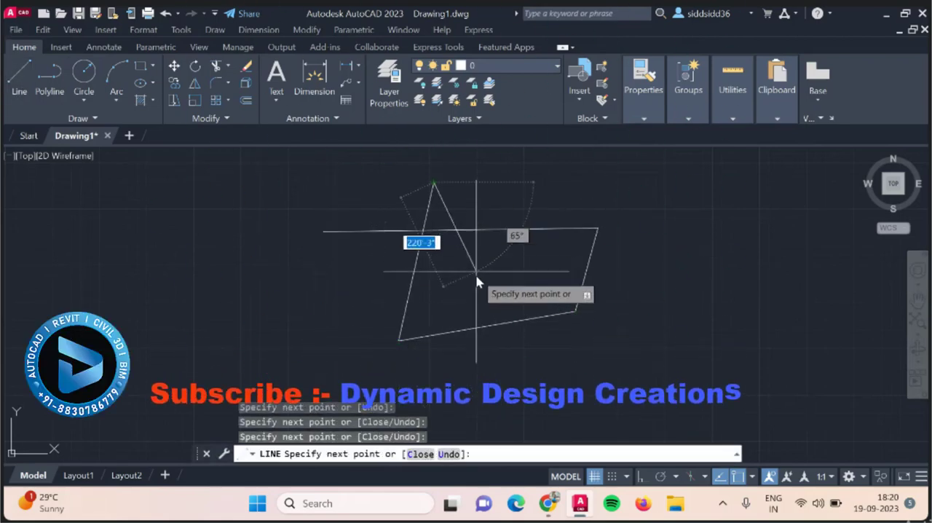
pyautogui.click(477, 275)
pyautogui.click(708, 291)
pyautogui.click(264, 289)
pyautogui.click(313, 192)
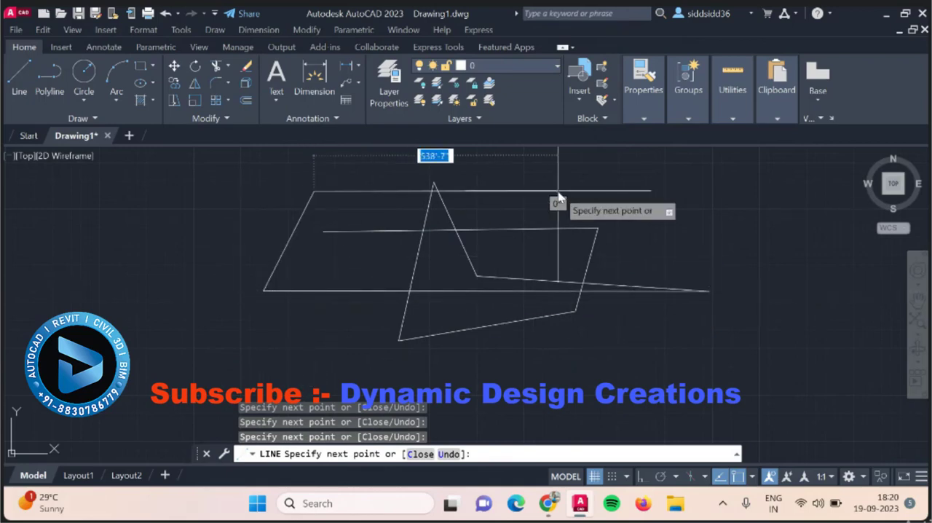
pyautogui.click(558, 190)
pyautogui.click(523, 377)
pyautogui.click(334, 357)
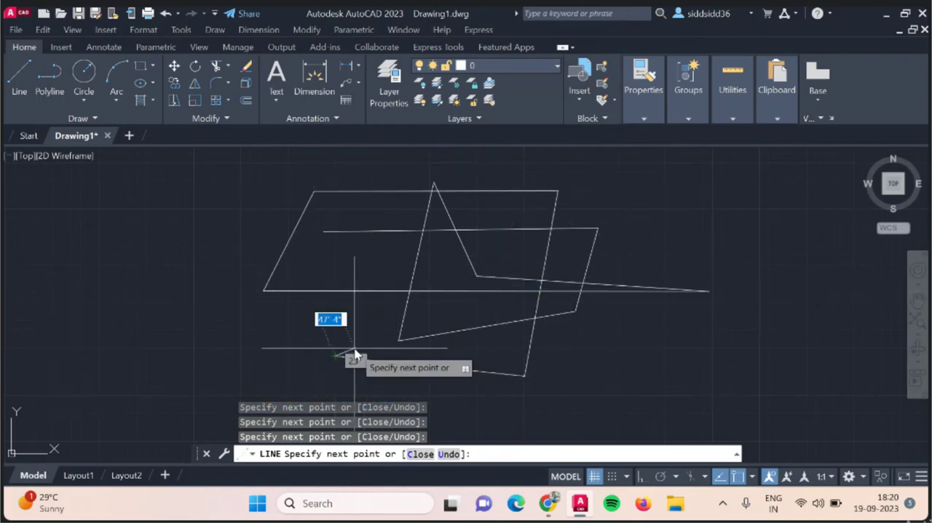
pyautogui.press('Escape')
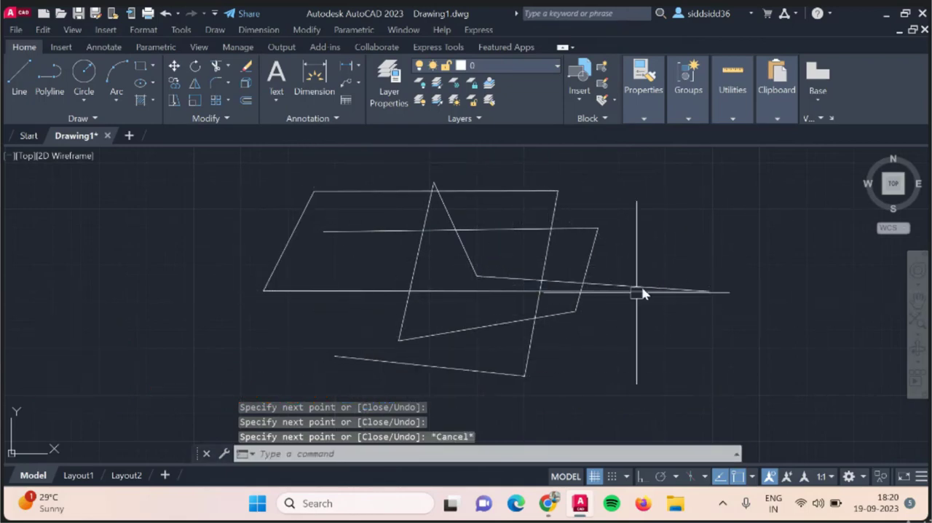
# Zoom to the drawing extents and use real-time Pan to shift the chain of lines around the view.
pyautogui.scroll(-5, 415, 267)
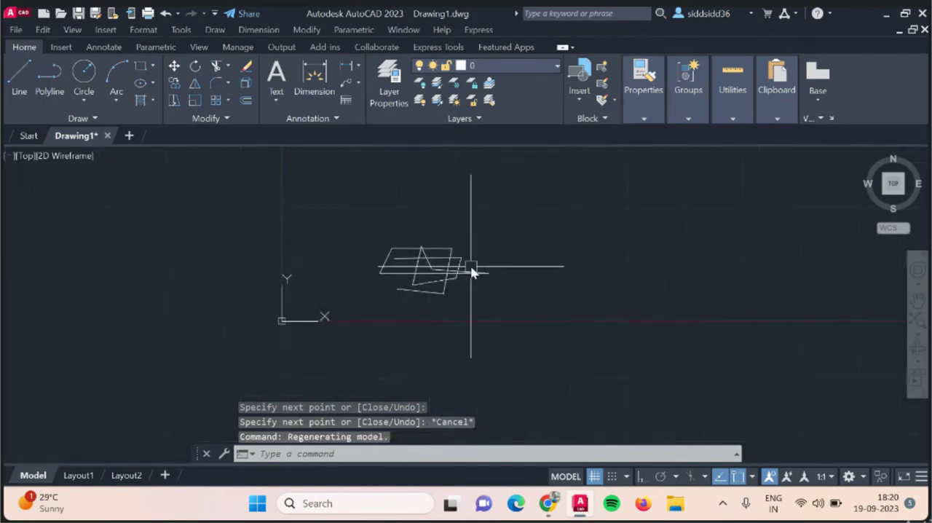
pyautogui.scroll(-2, 493, 289)
pyautogui.middleClick(491, 288)
pyautogui.middleClick(492, 289)
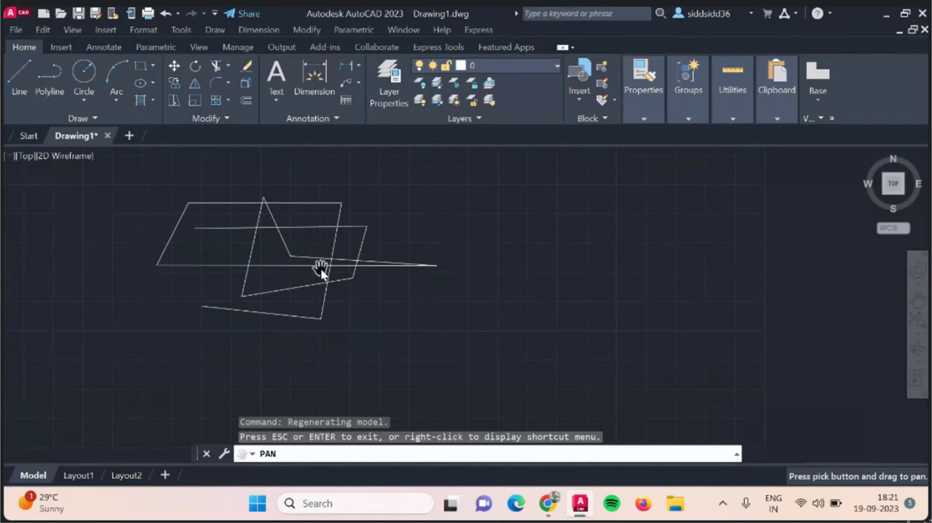
pyautogui.moveTo(321, 269); pyautogui.dragTo(322, 308)
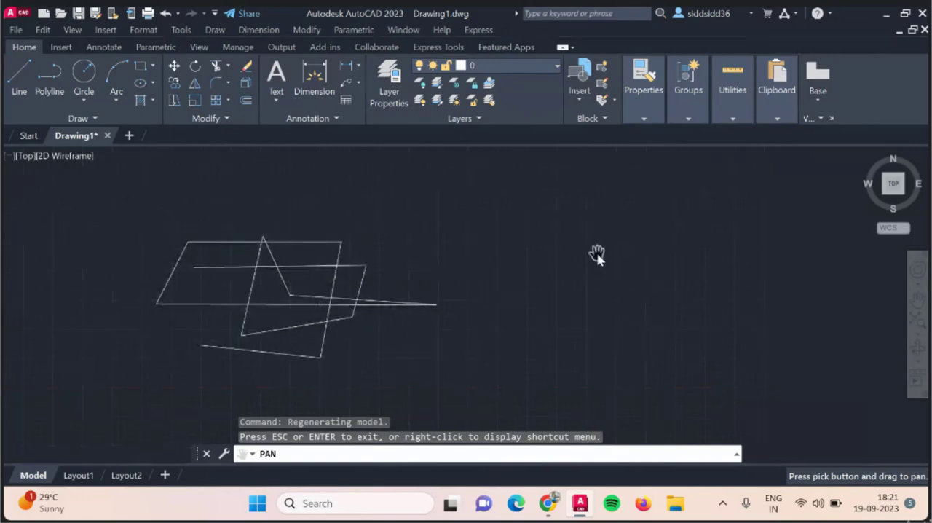
pyautogui.moveTo(487, 388)
pyautogui.mouseDown()
pyautogui.moveTo(633, 350)
pyautogui.moveTo(560, 347)
pyautogui.mouseUp()
pyautogui.press('Escape')
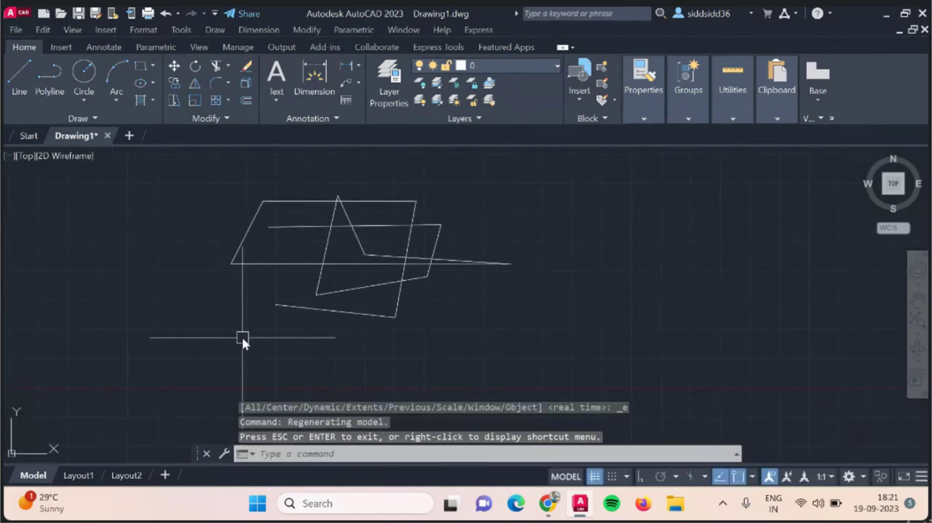
# Float the Properties panel over the drawing area and dock it back in the ribbon between Layers and Block.
pyautogui.moveTo(644, 116); pyautogui.dragTo(405, 247)
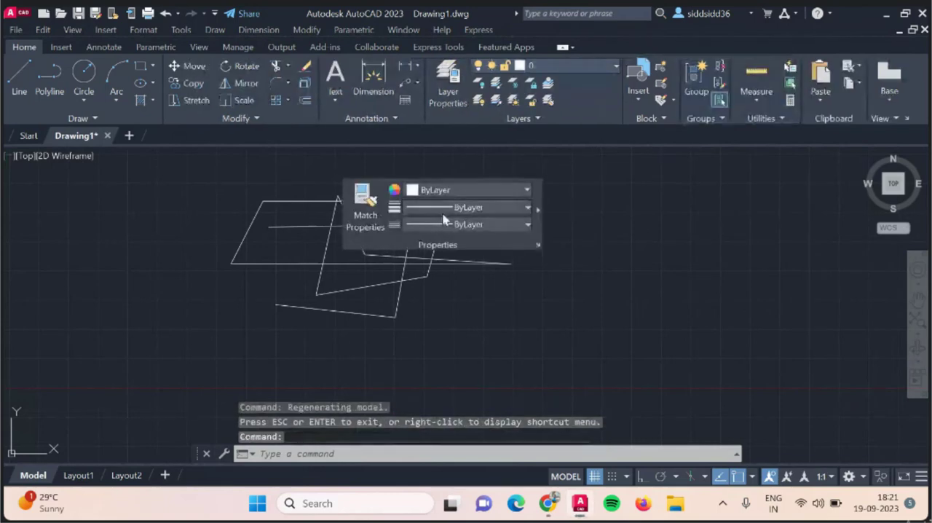
pyautogui.press('Escape')
pyautogui.press('Escape')
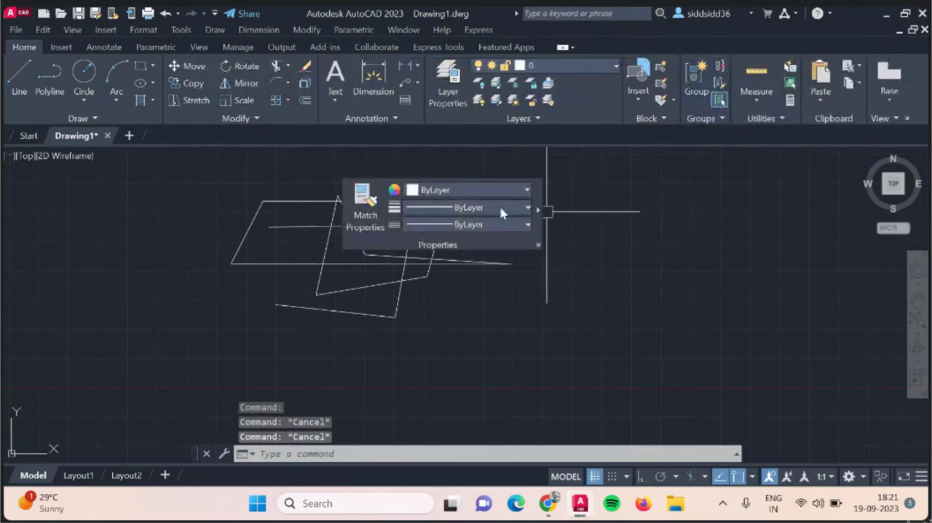
pyautogui.moveTo(494, 188)
pyautogui.mouseDown()
pyautogui.moveTo(551, 152)
pyautogui.moveTo(625, 76)
pyautogui.mouseUp()
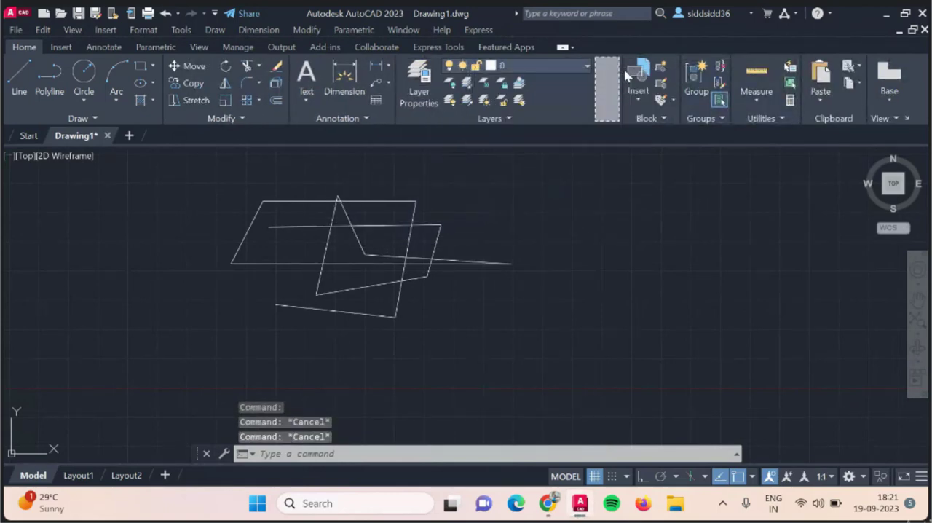
# Select all the freehand lines with a crossing lasso and erase them.
pyautogui.moveTo(526, 169)
pyautogui.mouseDown()
pyautogui.moveTo(470, 175)
pyautogui.moveTo(375, 342)
pyautogui.moveTo(505, 287)
pyautogui.moveTo(505, 271)
pyautogui.mouseUp()
pyautogui.press('Delete')
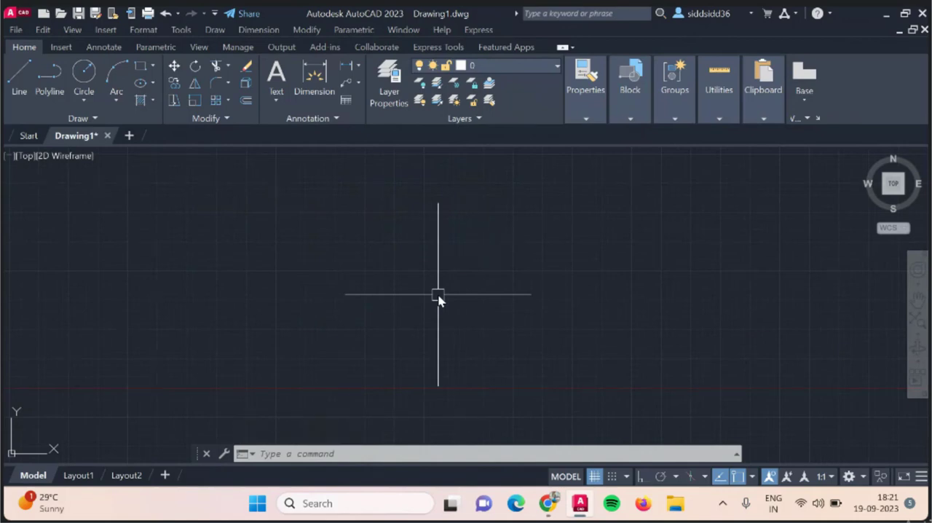
pyautogui.press('Return')
pyautogui.press('Escape')
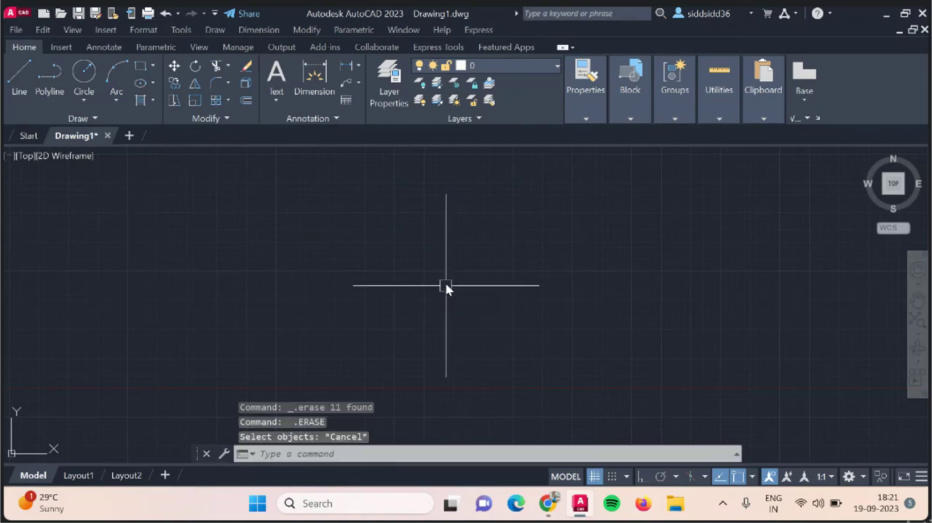
# Draw five connected line segments, starting with a long nearly horizontal one and ending with a short downward one.
pyautogui.click(15, 81)
pyautogui.click(222, 276)
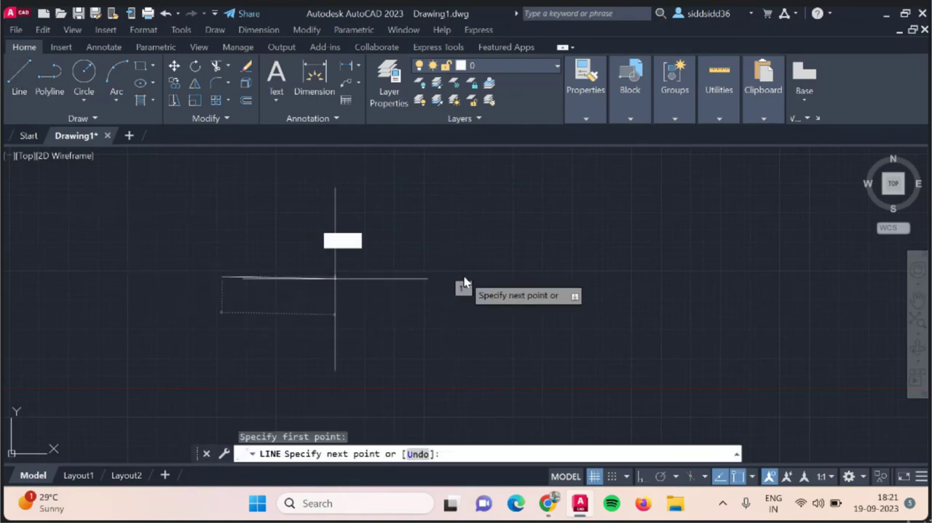
pyautogui.click(597, 268)
pyautogui.click(548, 364)
pyautogui.click(437, 221)
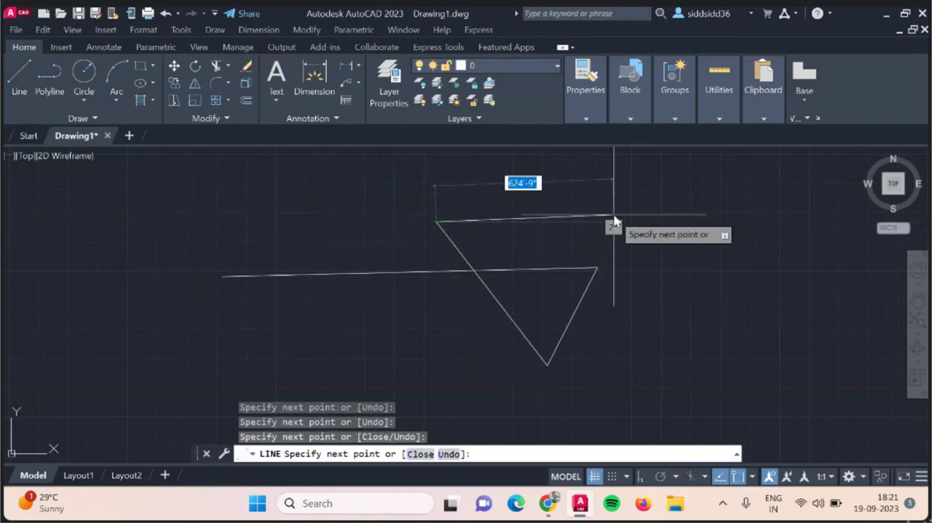
pyautogui.click(614, 215)
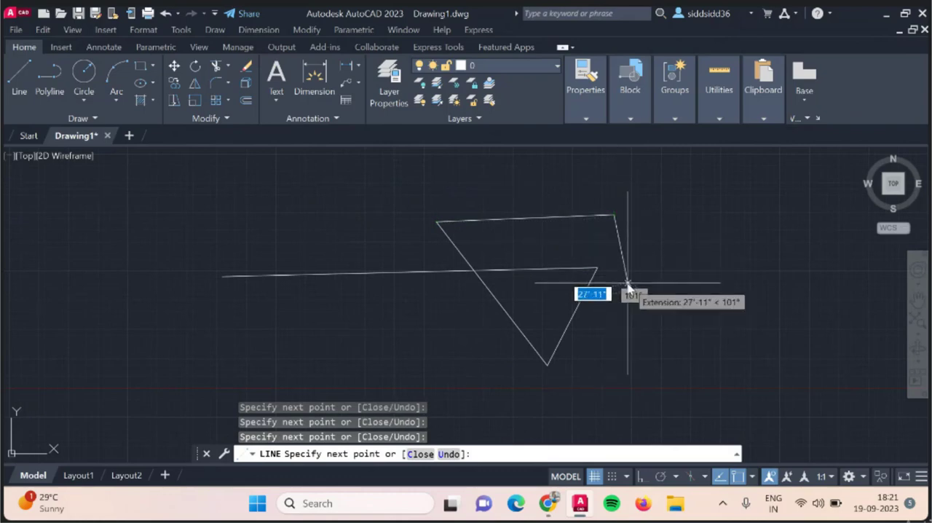
pyautogui.click(628, 284)
pyautogui.press('Escape')
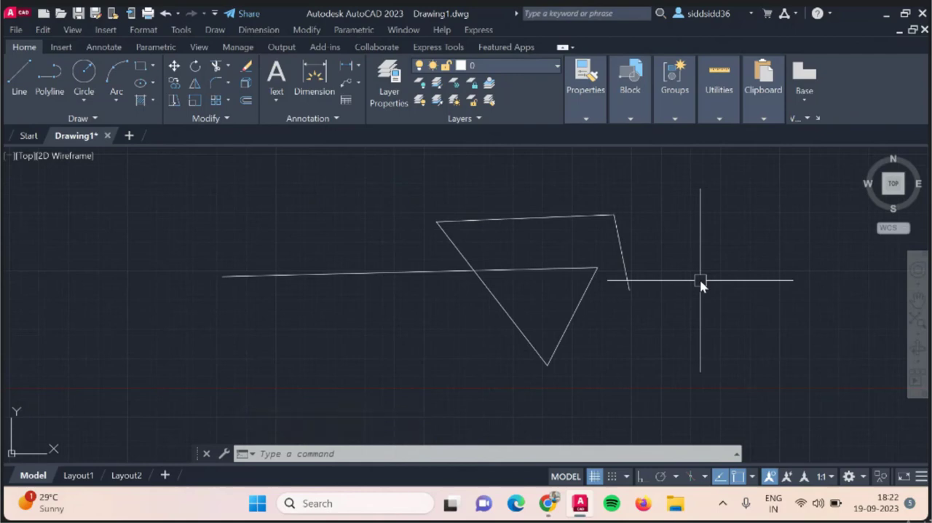
# Draw a second chain of five connected line segments overlapping the first chain's far end.
pyautogui.press('Return')
pyautogui.click(578, 329)
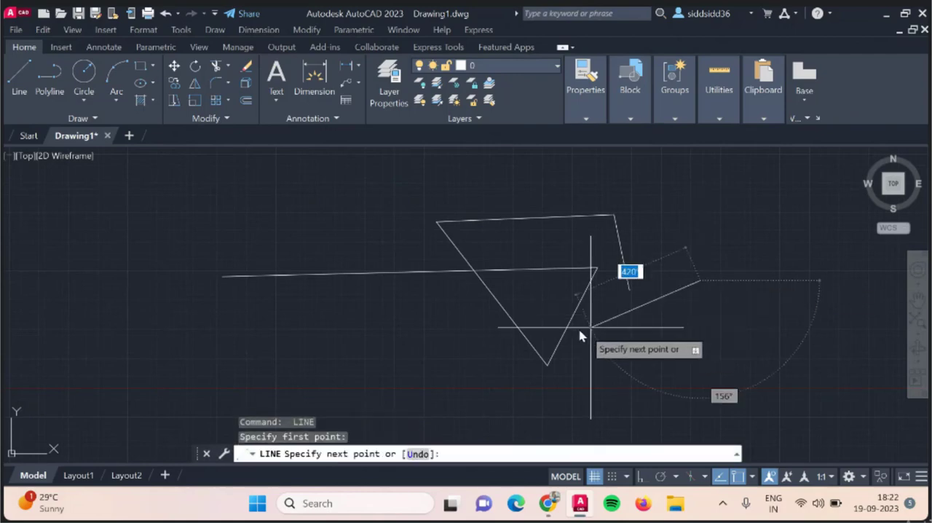
pyautogui.click(578, 232)
pyautogui.click(671, 217)
pyautogui.click(713, 344)
pyautogui.click(523, 358)
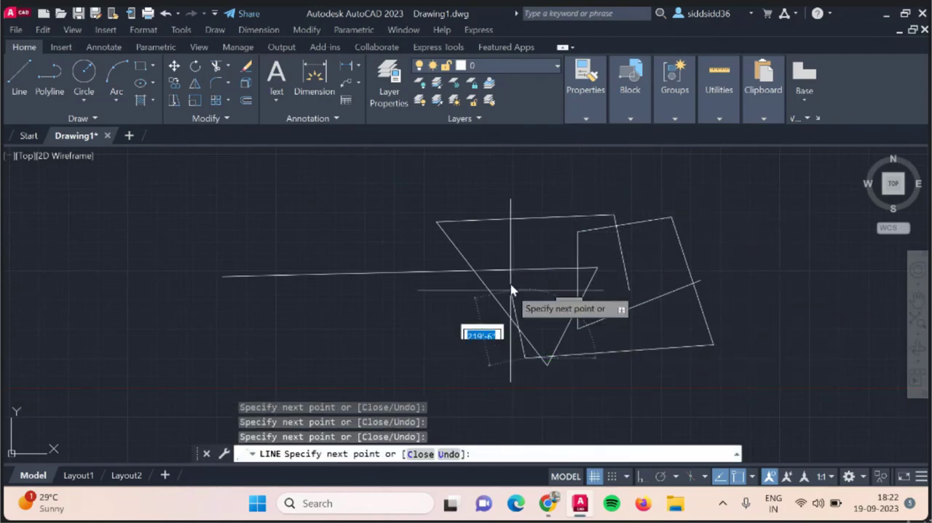
pyautogui.press('Escape')
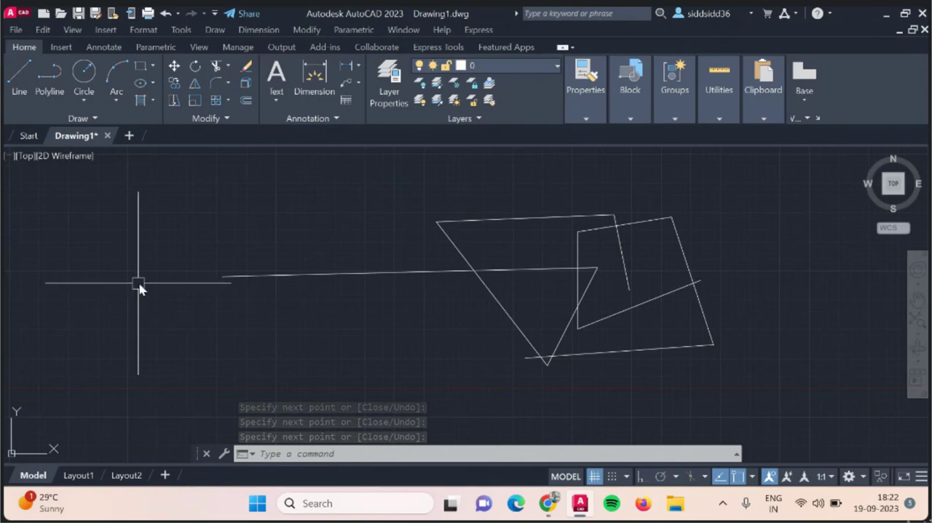
# Select both line chains with a crossing lasso and erase them.
pyautogui.moveTo(697, 196)
pyautogui.mouseDown()
pyautogui.moveTo(230, 212)
pyautogui.moveTo(721, 339)
pyautogui.moveTo(541, 379)
pyautogui.moveTo(636, 323)
pyautogui.mouseUp()
pyautogui.moveTo(732, 324)
pyautogui.mouseDown()
pyautogui.moveTo(761, 298)
pyautogui.moveTo(753, 312)
pyautogui.mouseUp()
pyautogui.press('Delete')
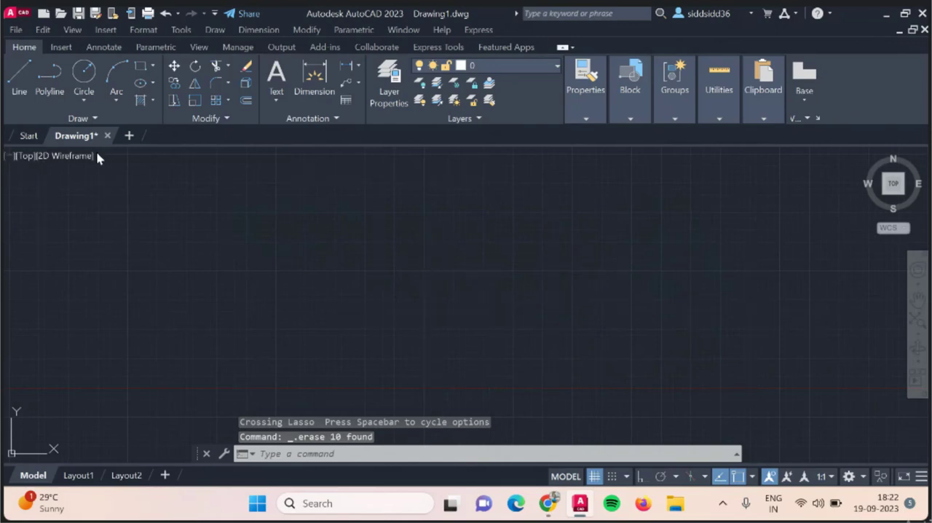
pyautogui.click(99, 118)
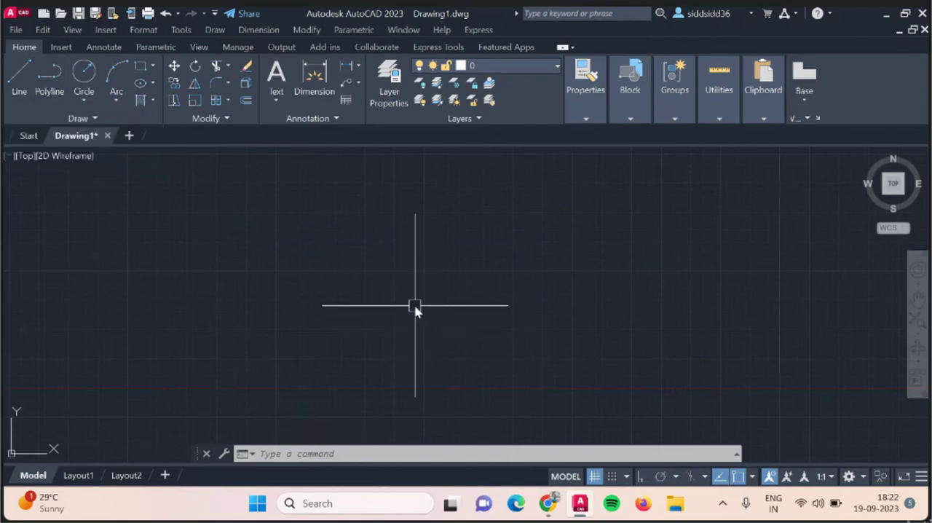
# Turn Ortho on while drawing a line and give its first horizontal segment a length of 60.
pyautogui.click(19, 77)
pyautogui.click(217, 280)
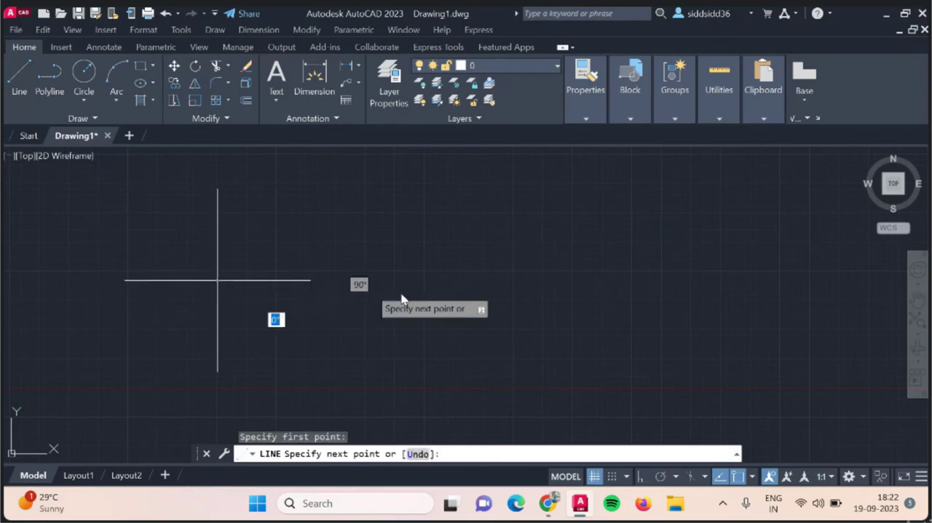
pyautogui.click(645, 477)
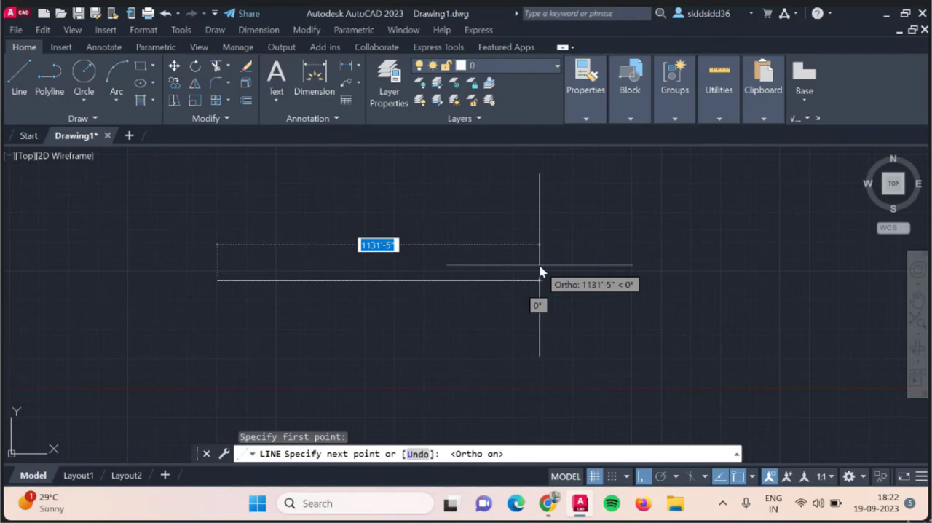
pyautogui.write('60')
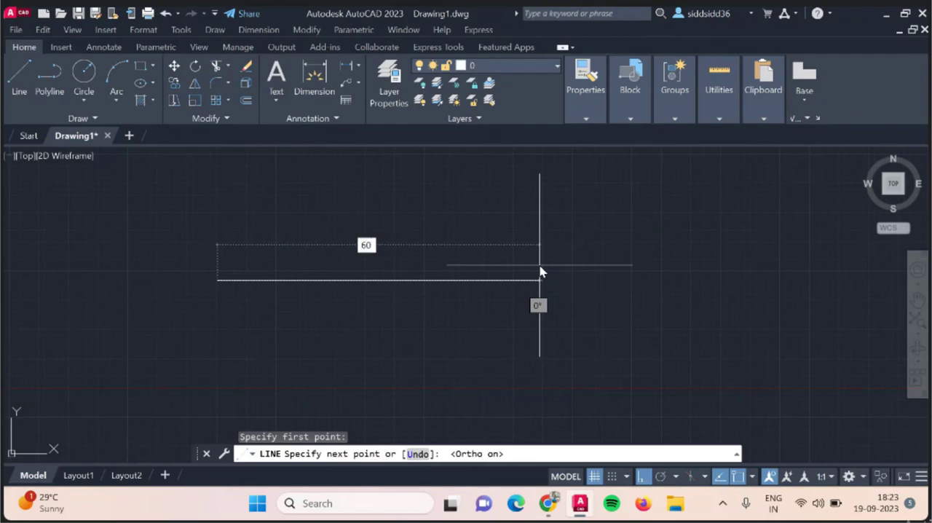
pyautogui.press('Return')
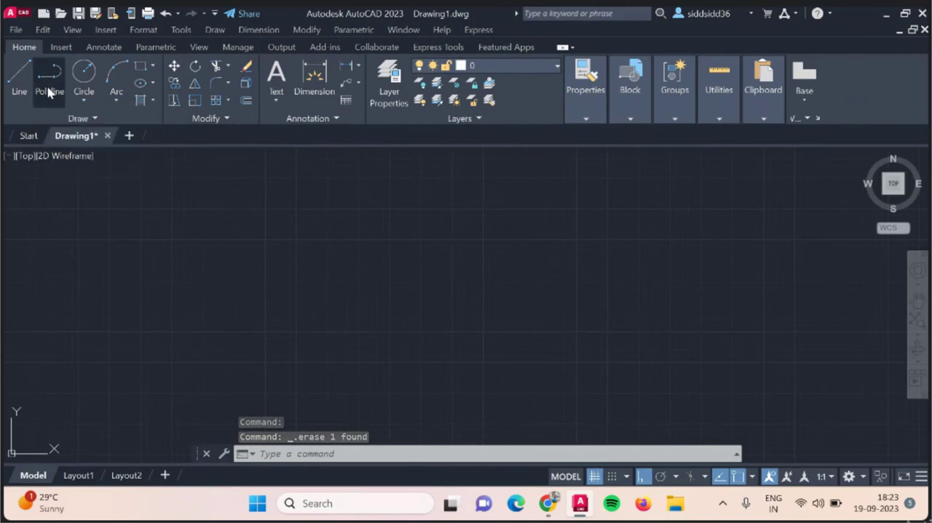
# Draw four connected Ortho line segments forming a box whose first and last segments cross near one corner.
pyautogui.click(50, 91)
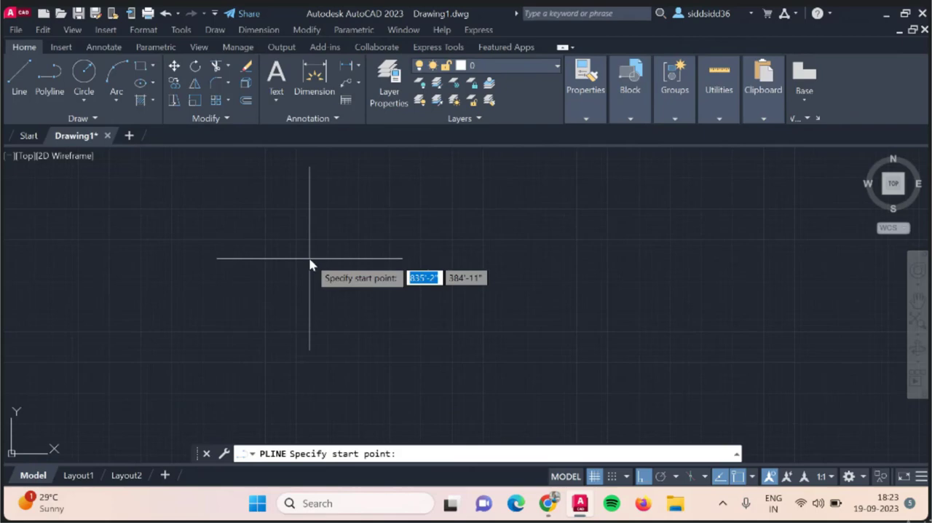
pyautogui.press('Escape')
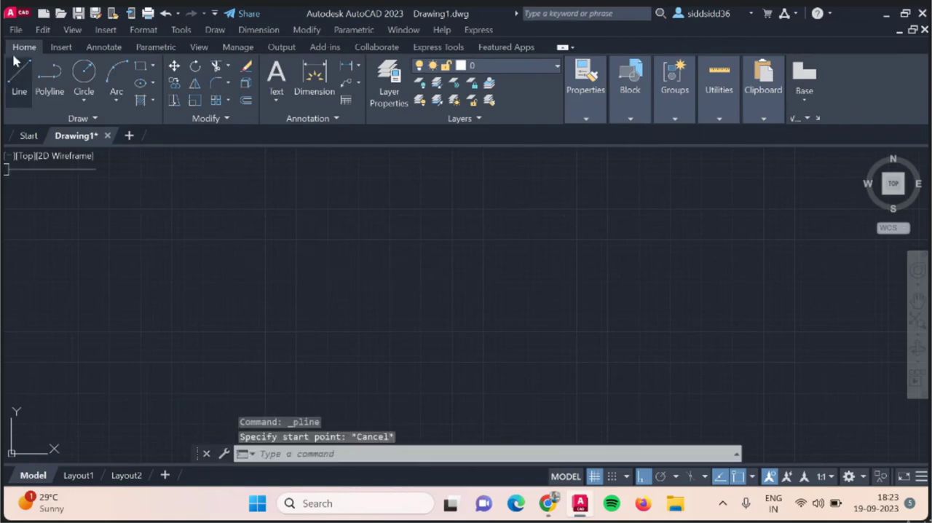
pyautogui.click(22, 80)
pyautogui.click(65, 236)
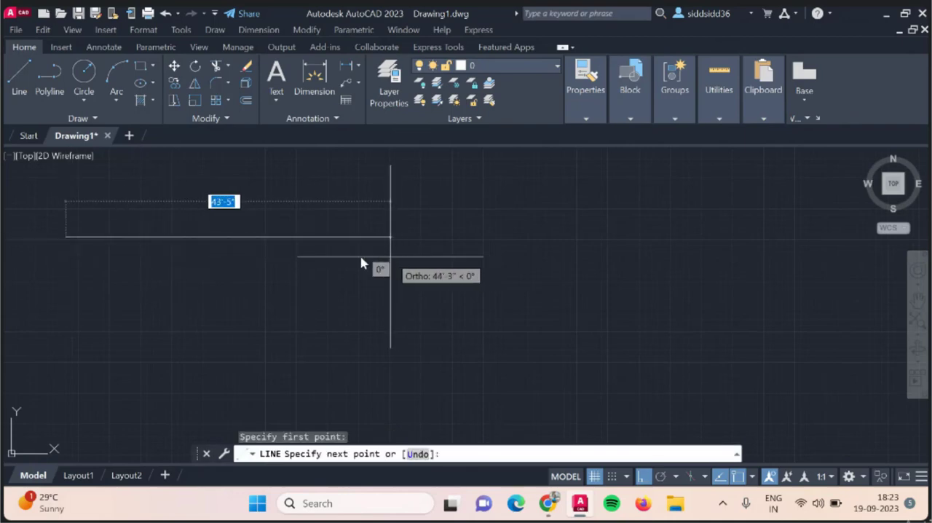
pyautogui.click(338, 261)
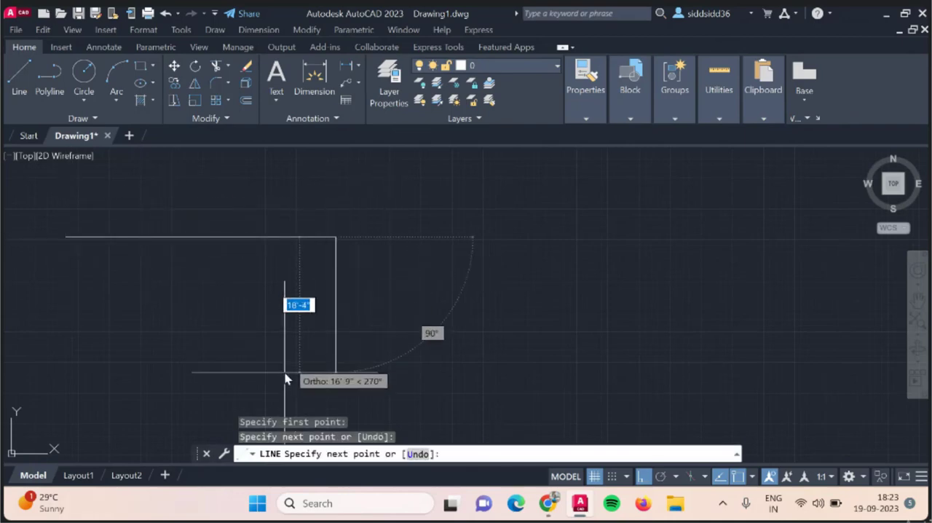
pyautogui.click(146, 332)
pyautogui.click(156, 216)
pyautogui.press('Escape')
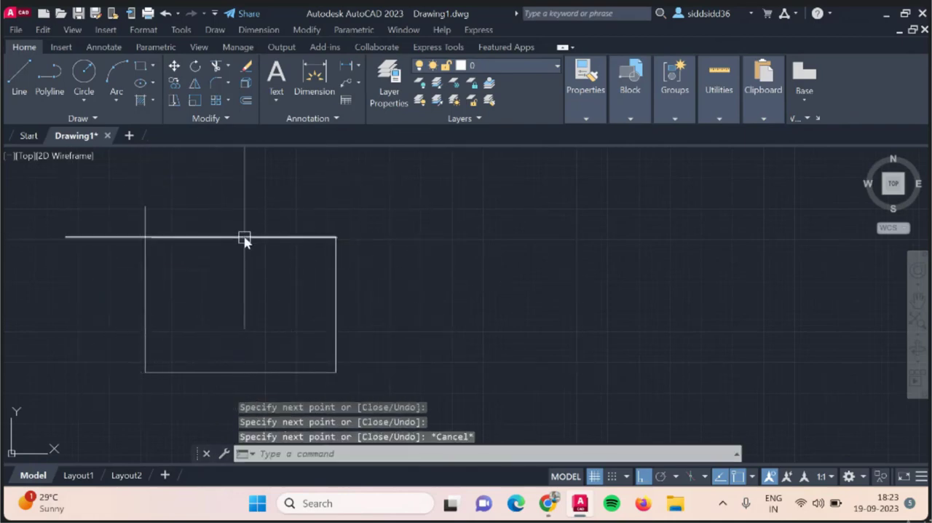
# Select the box's line segments individually and clear the selection.
pyautogui.click(246, 237)
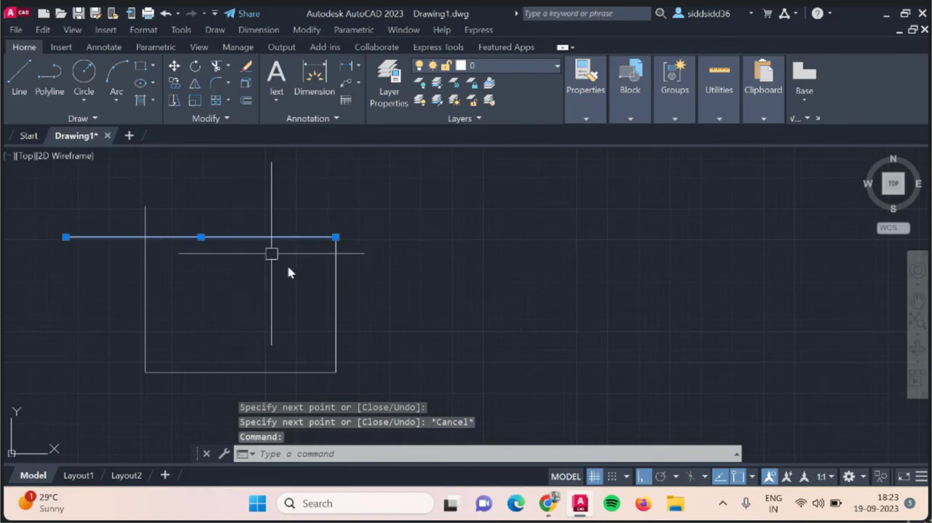
pyautogui.click(145, 301)
pyautogui.click(205, 371)
pyautogui.press('Escape')
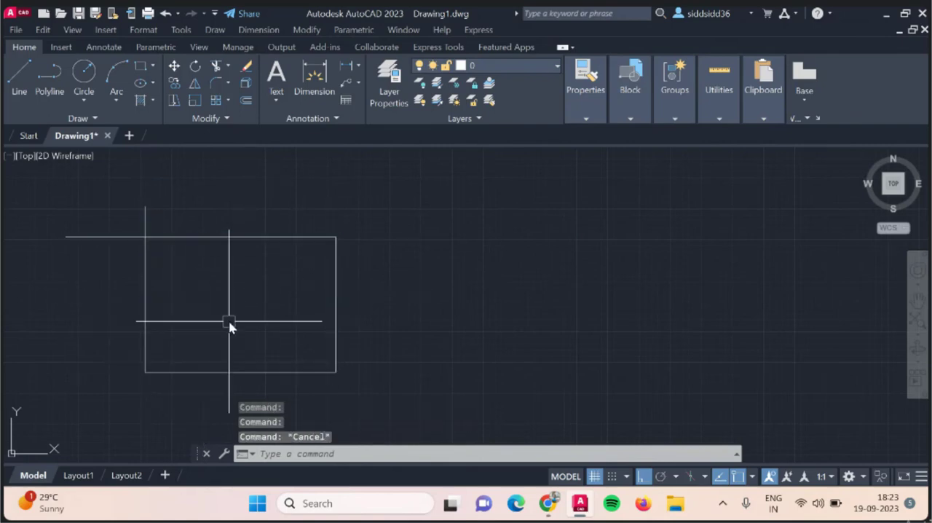
# Draw a five-segment Ortho polyline beside the line box, with its last segment crossing the second one.
pyautogui.click(57, 76)
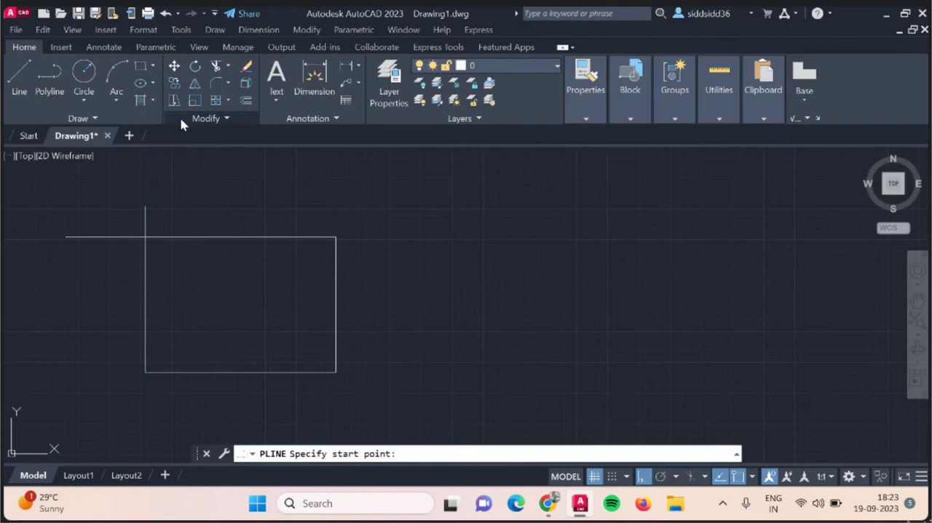
pyautogui.click(425, 217)
pyautogui.click(628, 217)
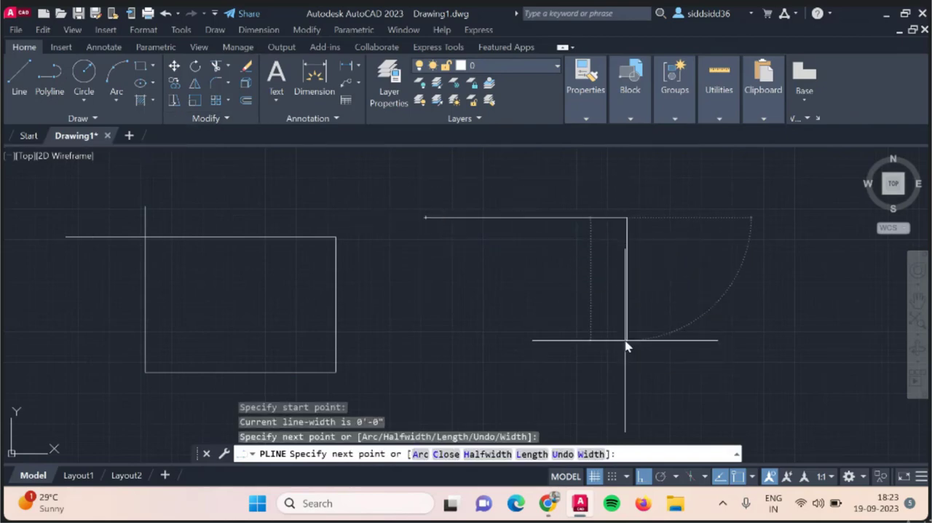
pyautogui.click(627, 340)
pyautogui.click(545, 340)
pyautogui.click(546, 259)
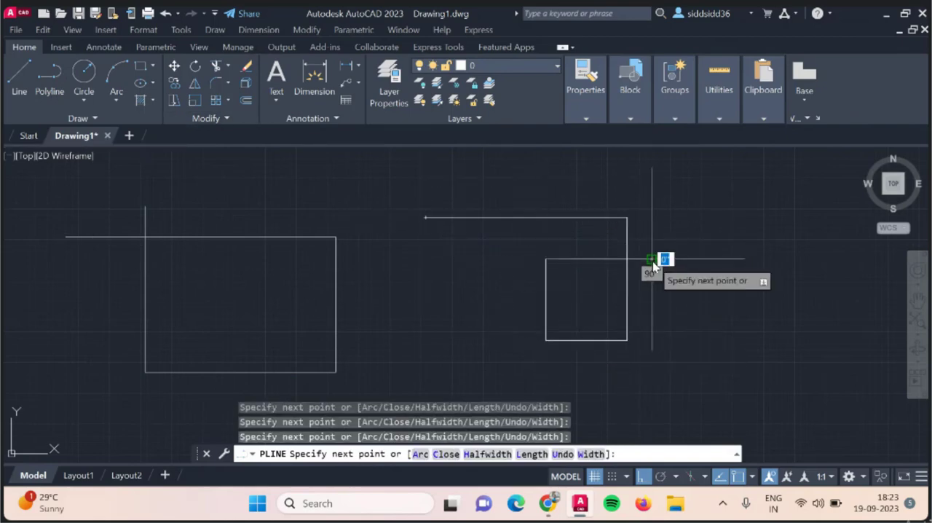
pyautogui.click(652, 258)
pyautogui.press('Escape')
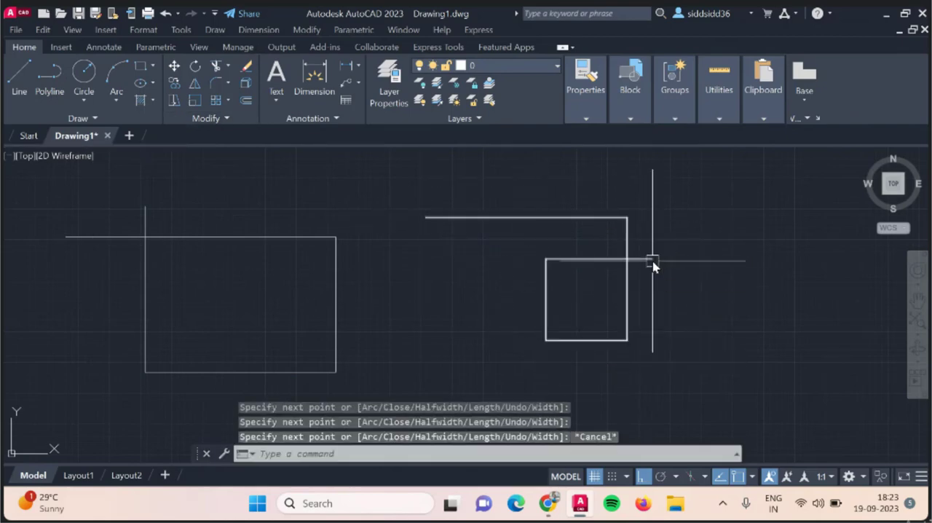
# Select the whole polyline plus the top, left and right lines of the box for comparison, and clear the selection.
pyautogui.click(627, 306)
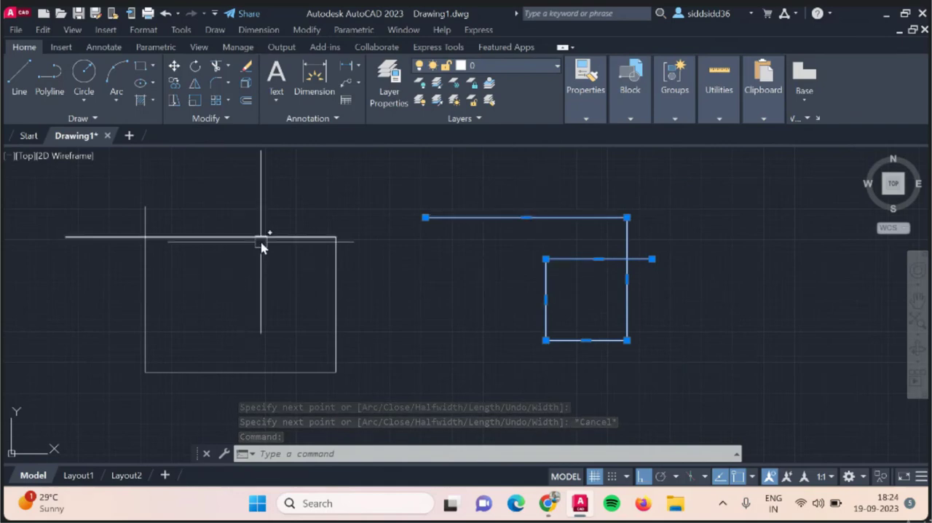
pyautogui.click(216, 238)
pyautogui.click(145, 293)
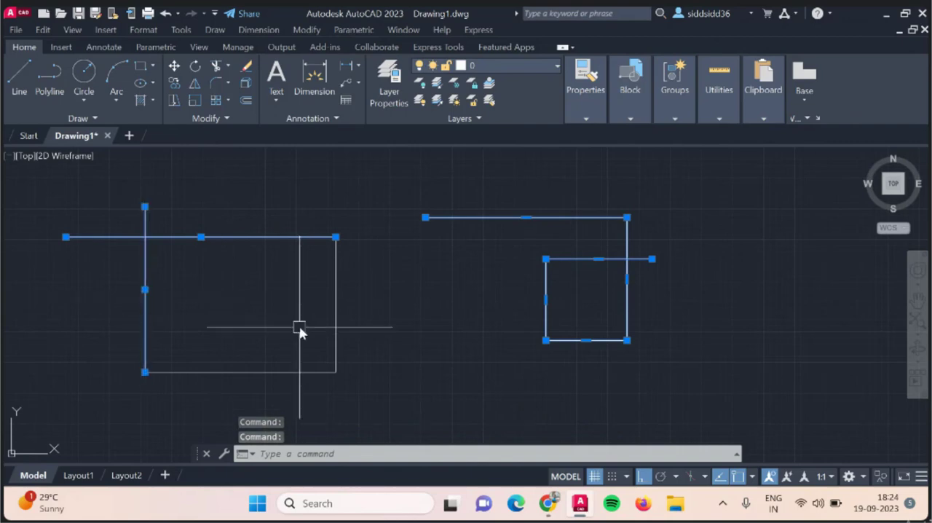
pyautogui.click(335, 315)
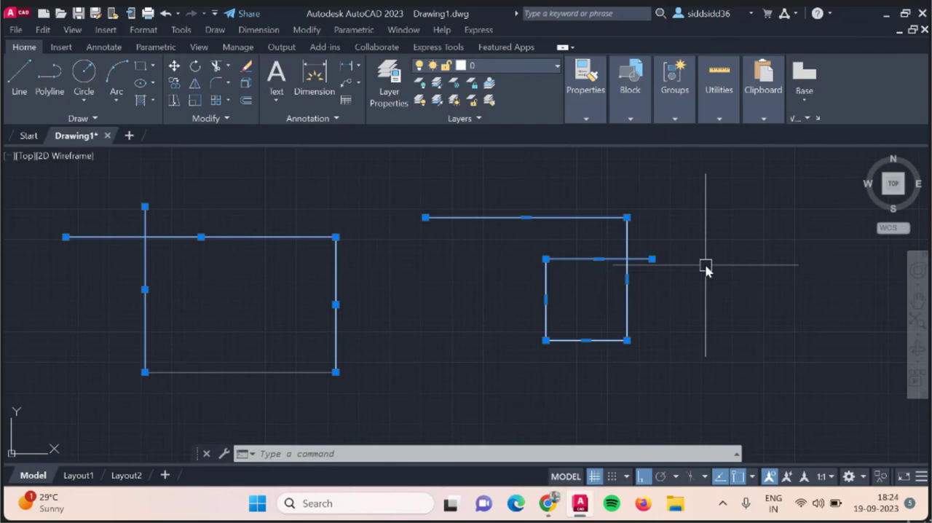
pyautogui.press('Escape')
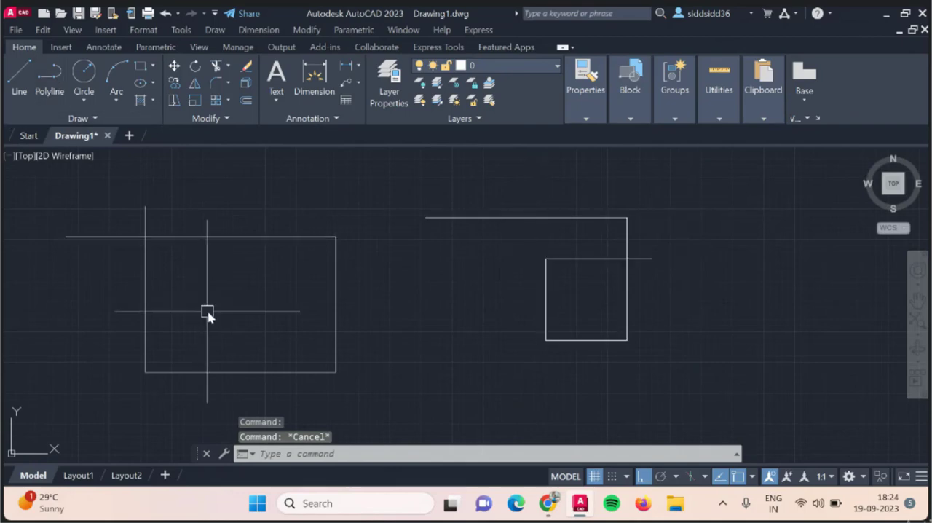
# Start a polyline with the POLYLINE command and draw a horizontal first segment in the empty area beyond the existing polyline.
pyautogui.scroll(-4, 209, 313)
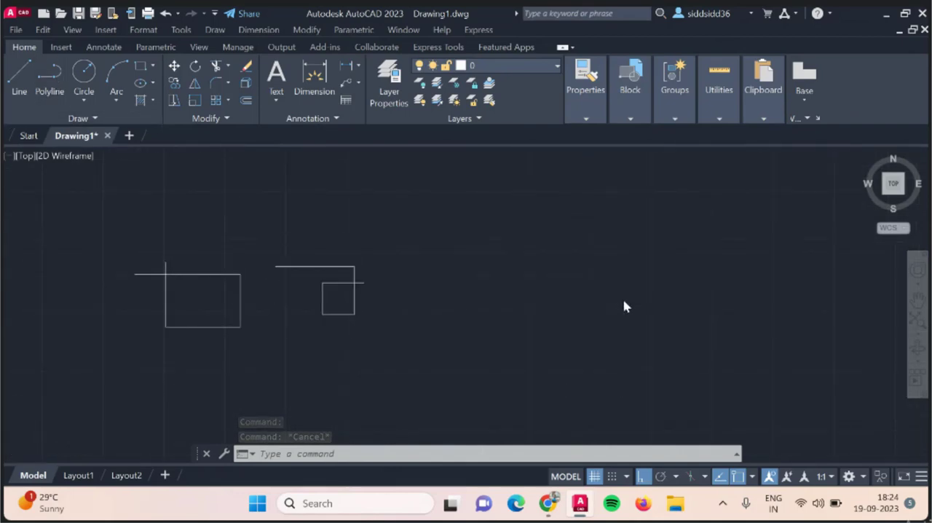
pyautogui.scroll(2, 625, 306)
pyautogui.click(50, 80)
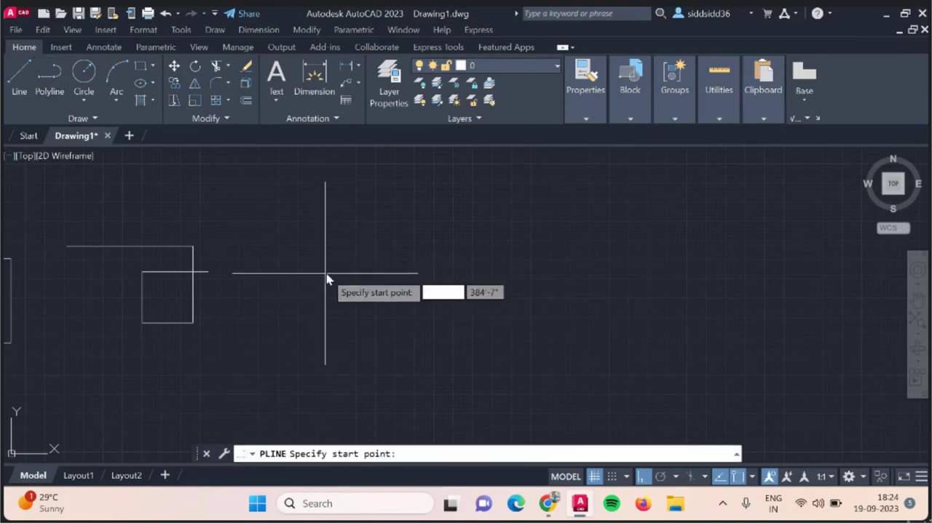
pyautogui.press('Escape')
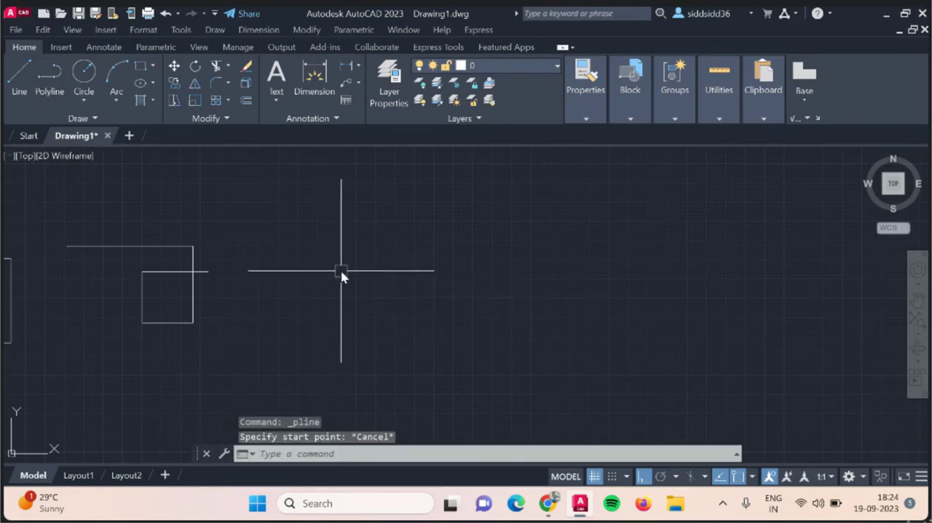
pyautogui.write('p')
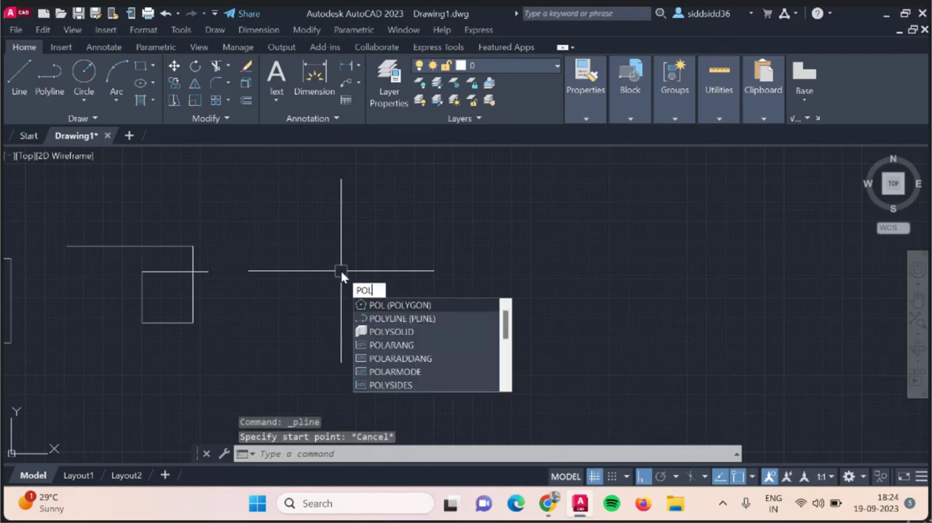
pyautogui.click(397, 319)
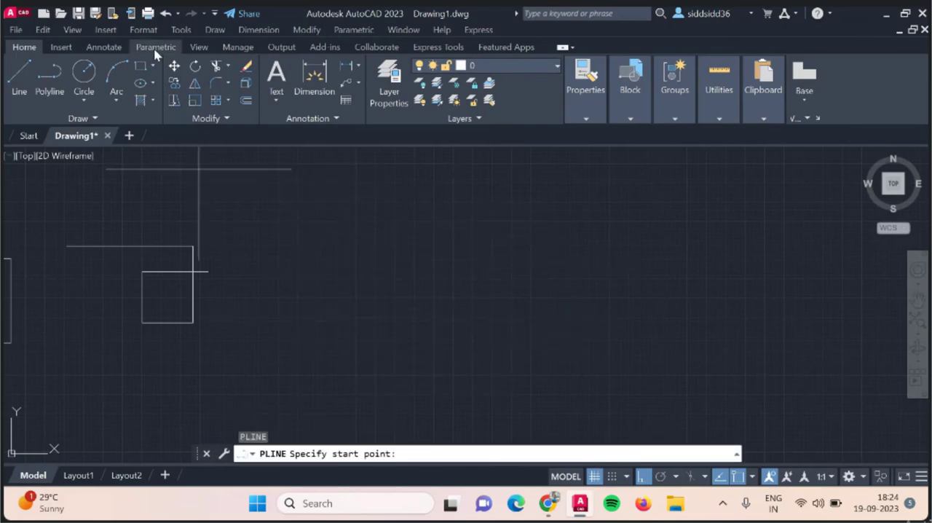
pyautogui.click(95, 118)
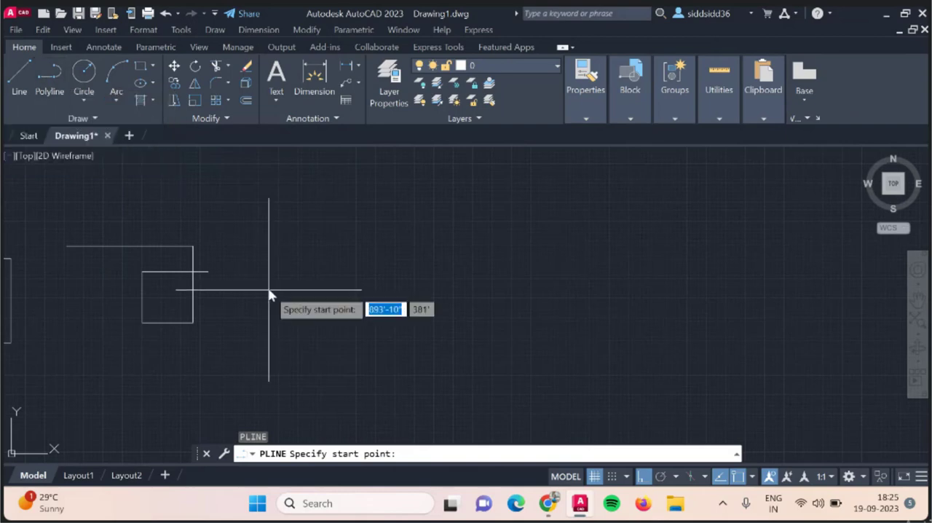
pyautogui.click(202, 122)
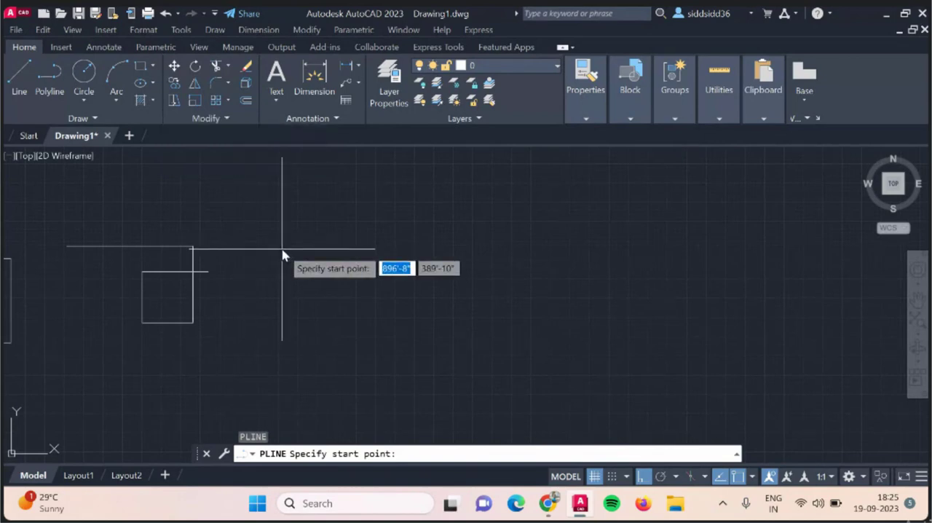
pyautogui.click(334, 278)
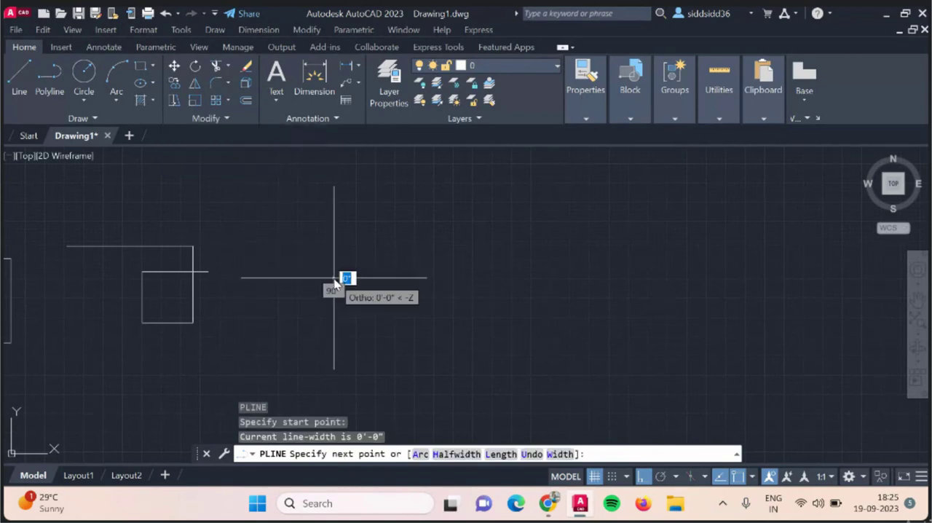
pyautogui.click(512, 278)
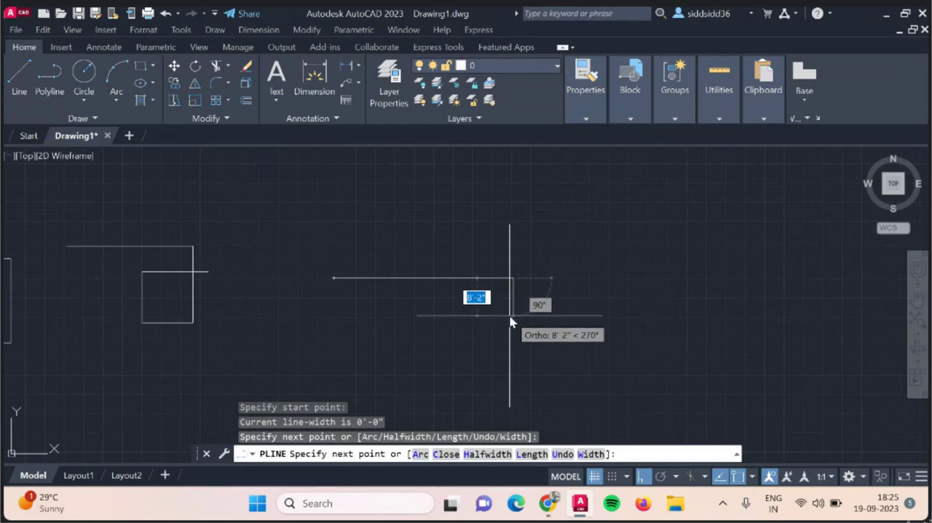
# Switch the running polyline to its Arc option and compare the arc preview with Ortho on and off, leaving Ortho off.
pyautogui.write('7')
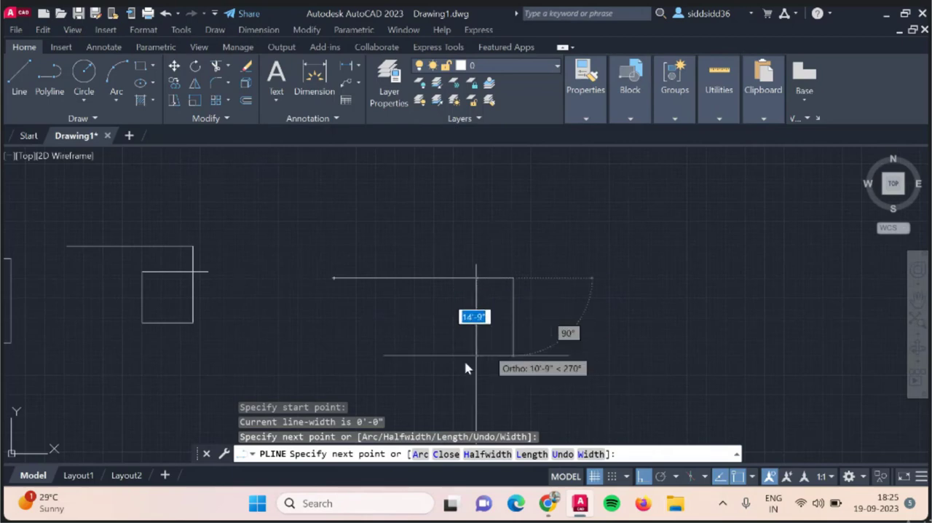
pyautogui.click(642, 476)
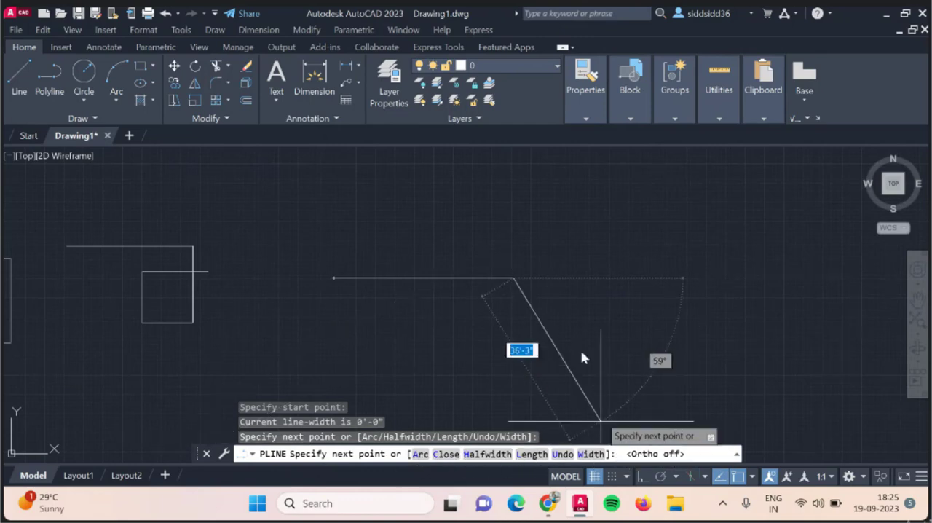
pyautogui.click(513, 278)
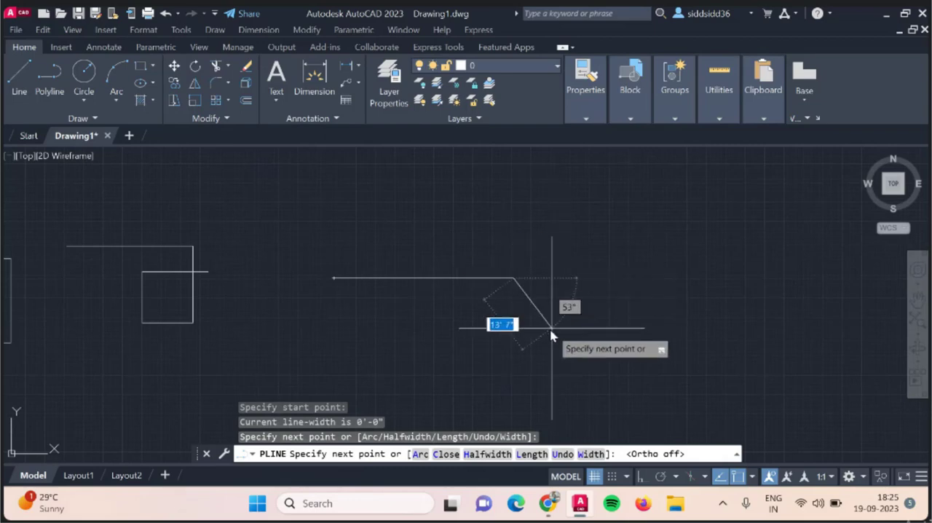
pyautogui.click(422, 454)
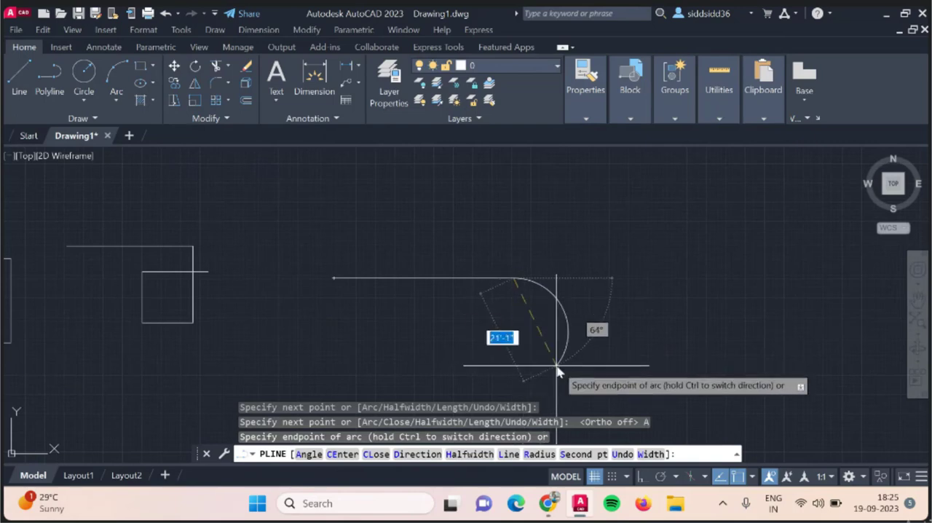
pyautogui.click(643, 478)
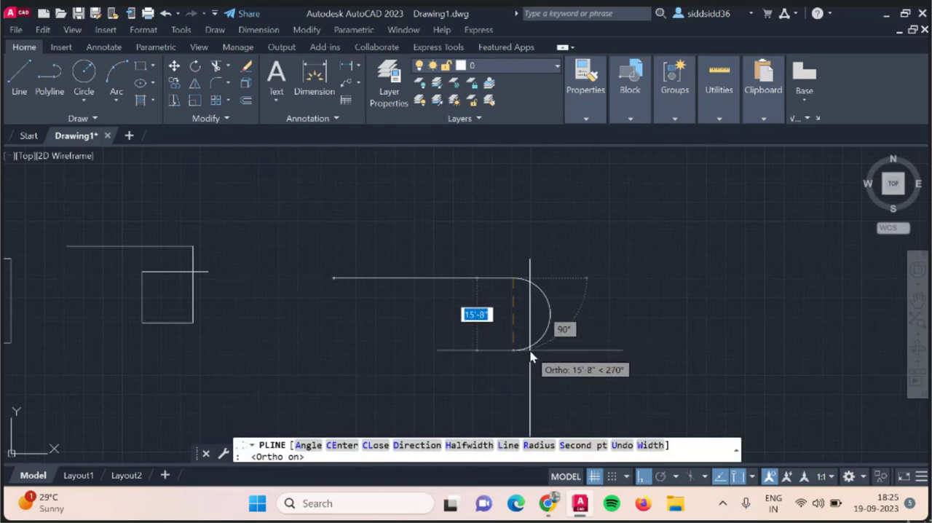
pyautogui.click(643, 478)
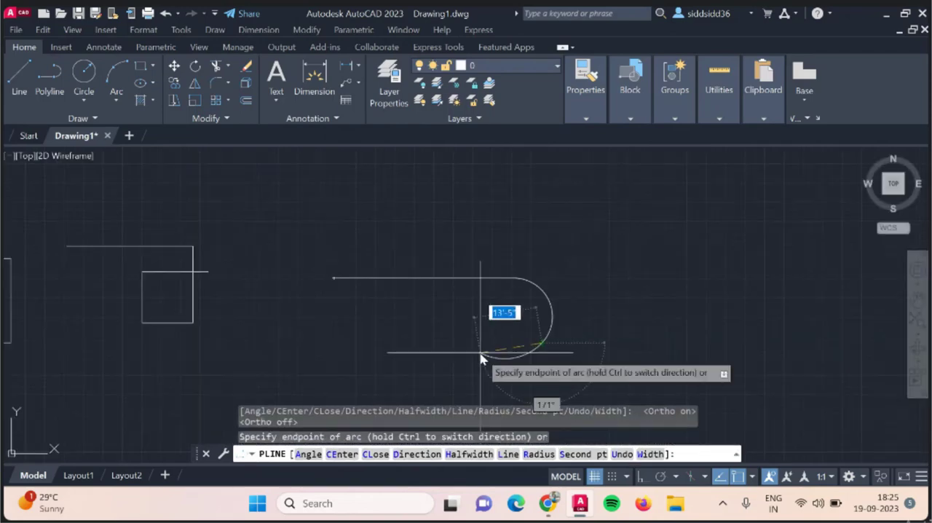
# Draw a chain of freehand arc segments looping around and across the straight first segment, and end the polyline.
pyautogui.click(483, 360)
pyautogui.click(450, 308)
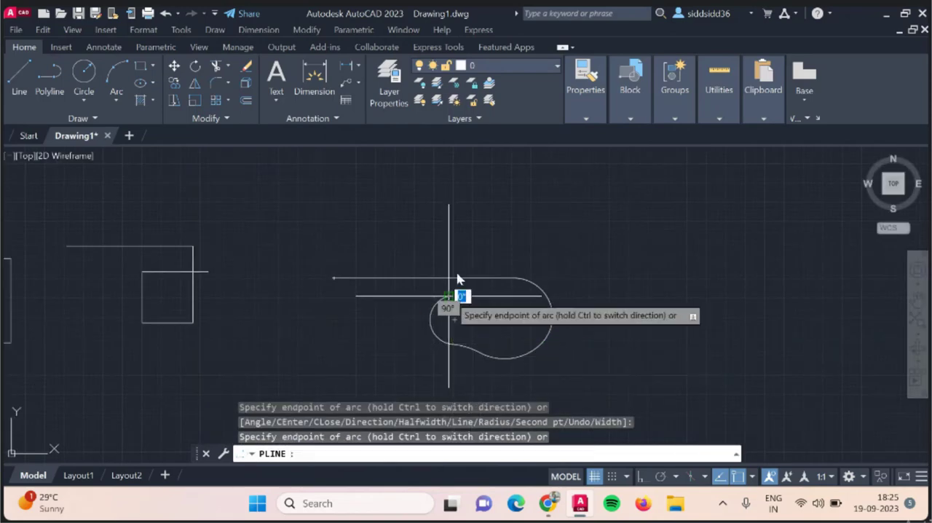
pyautogui.click(469, 233)
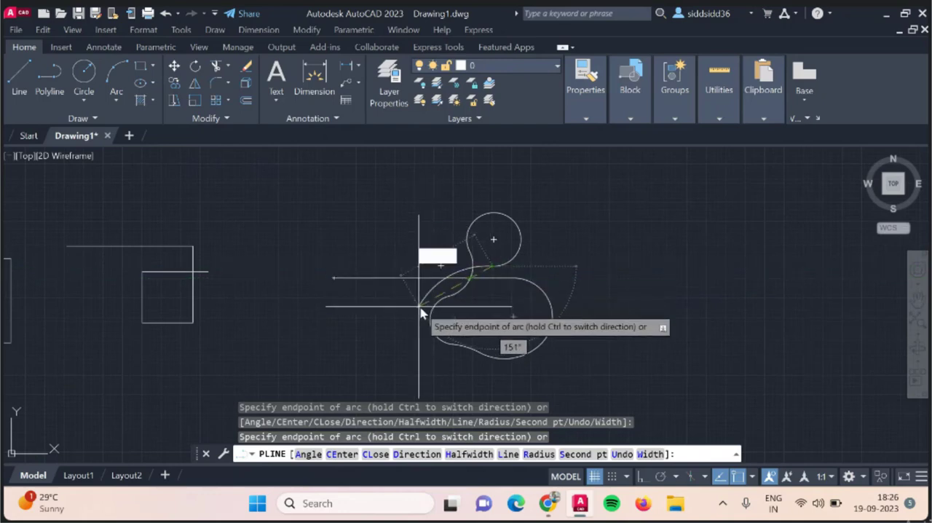
pyautogui.click(494, 320)
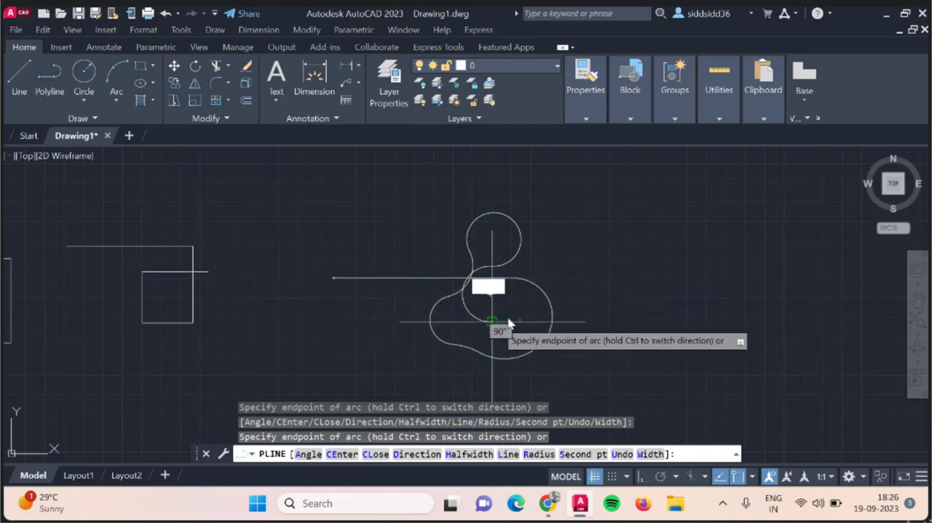
pyautogui.click(561, 267)
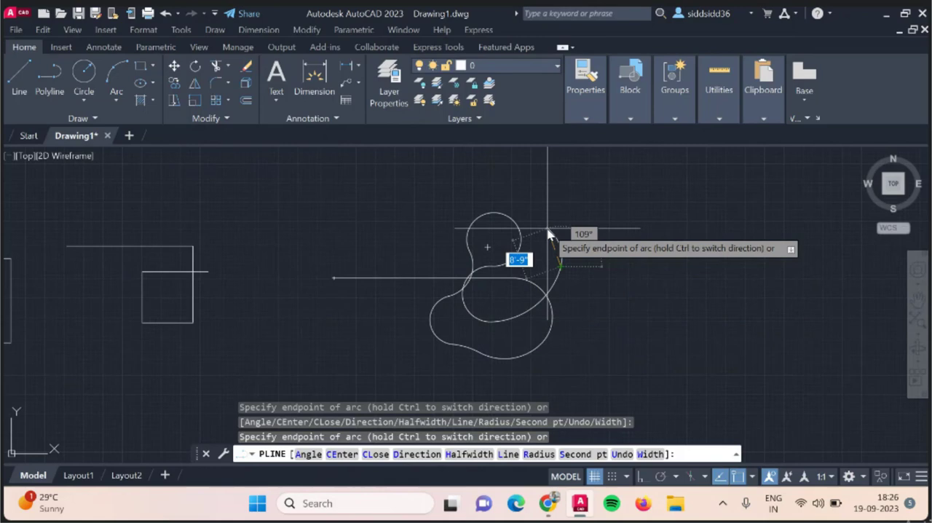
pyautogui.press('Escape')
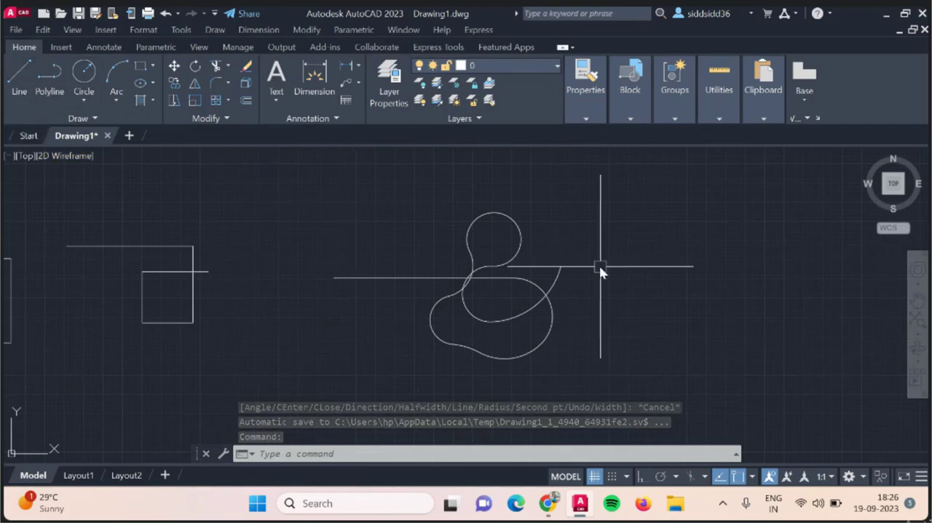
# Select the looping line-and-arc polyline with a lasso and delete it.
pyautogui.moveTo(550, 205); pyautogui.dragTo(448, 387)
pyautogui.moveTo(543, 418); pyautogui.dragTo(649, 339)
pyautogui.press('Delete')
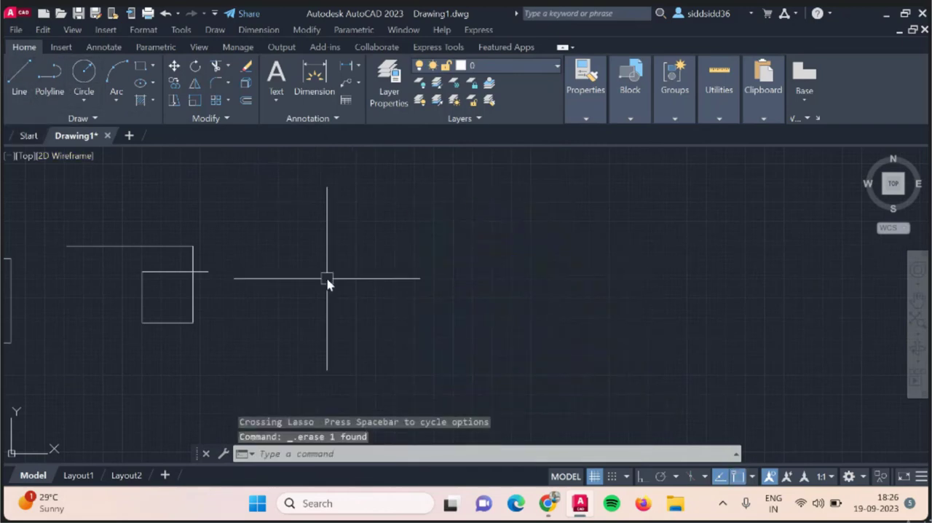
# Draw a four-segment straight polyline with Ortho off, its last segment crossing the first, and delete it.
pyautogui.write('pol')
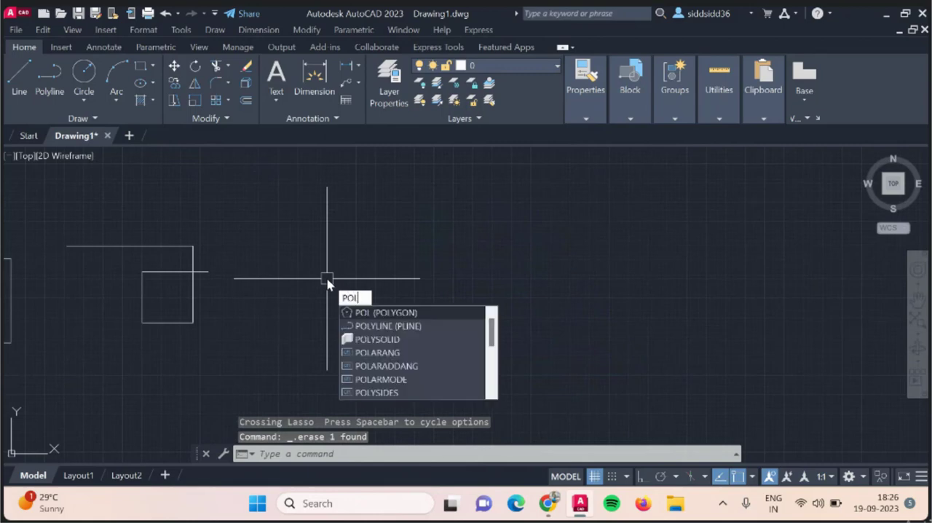
pyautogui.write('y')
pyautogui.press('Return')
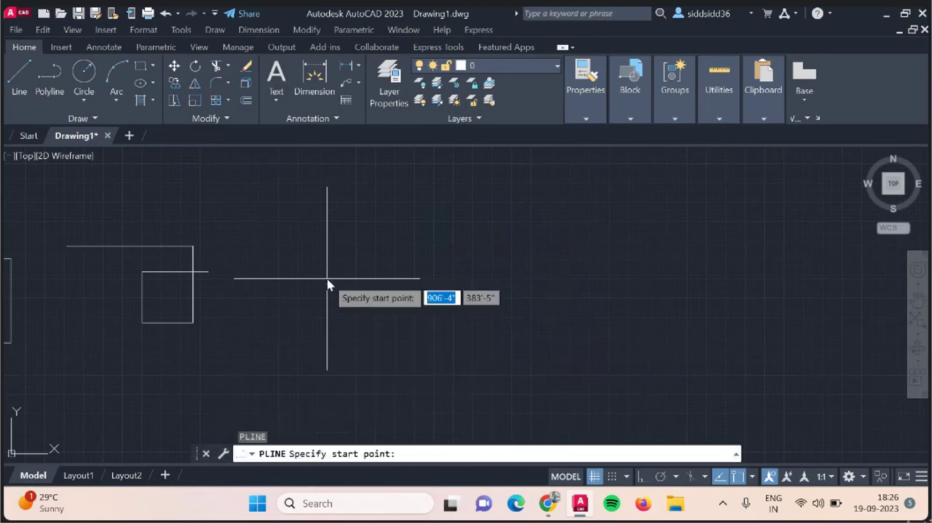
pyautogui.click(328, 284)
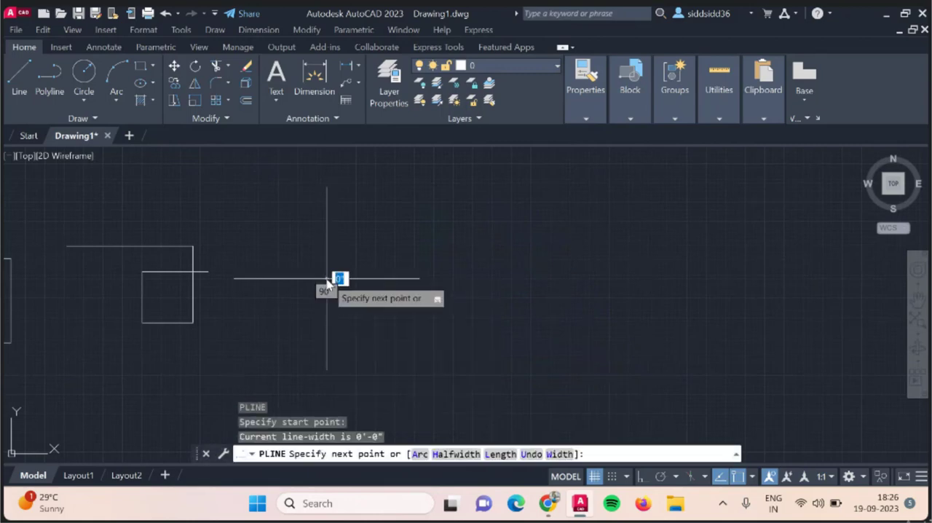
pyautogui.click(515, 279)
pyautogui.click(516, 317)
pyautogui.click(453, 319)
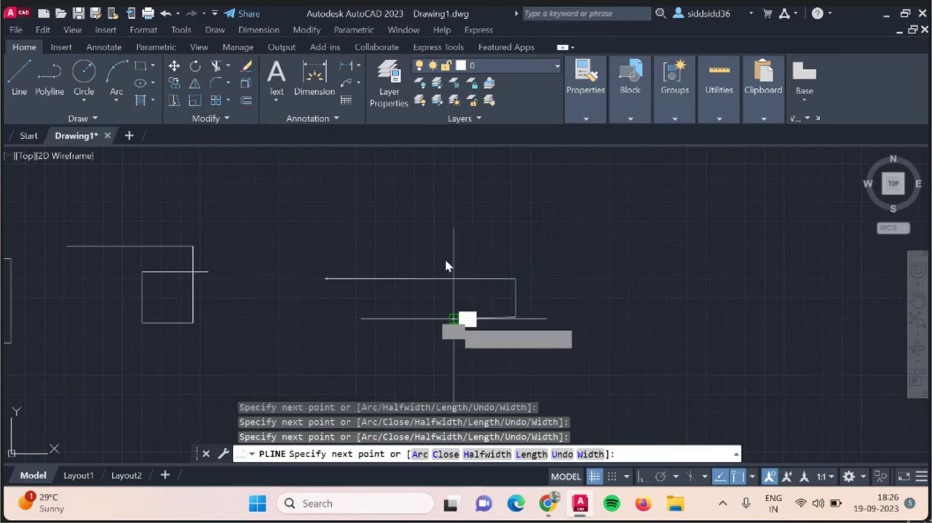
pyautogui.click(444, 248)
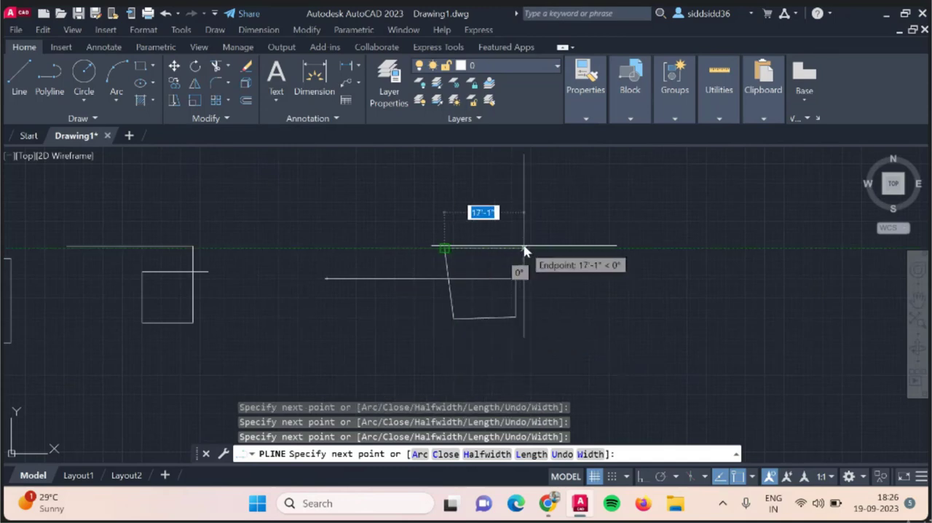
pyautogui.press('Escape')
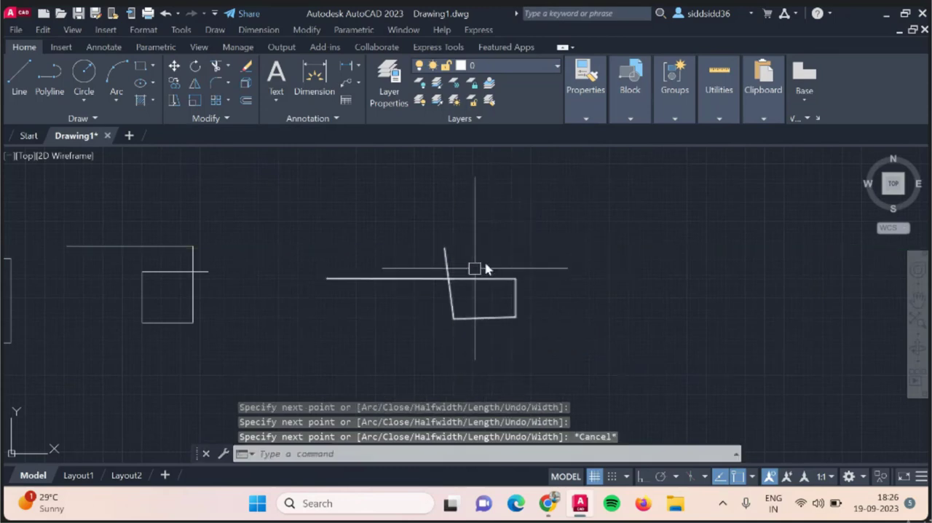
pyautogui.moveTo(476, 267)
pyautogui.mouseDown()
pyautogui.moveTo(370, 262)
pyautogui.moveTo(603, 332)
pyautogui.mouseUp()
pyautogui.press('Delete')
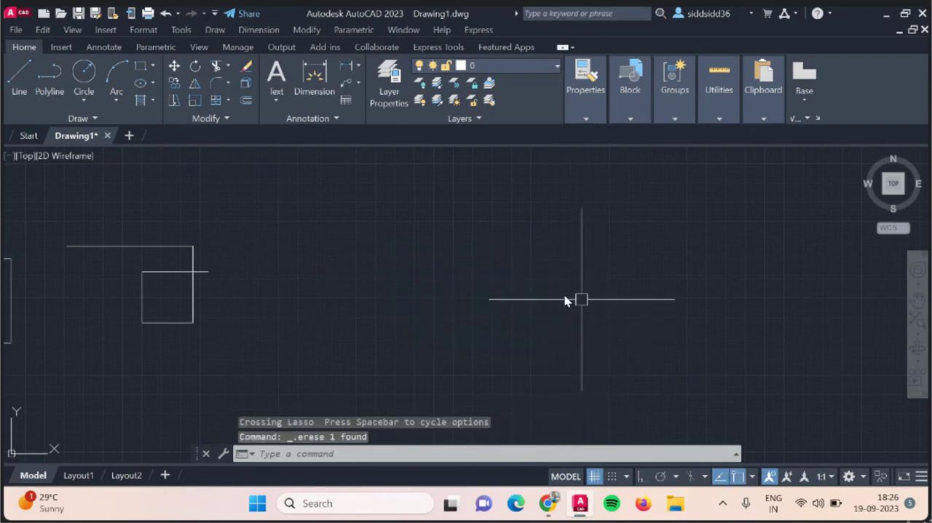
# Turn Ortho on and start a new polyline with a horizontal segment to the right and a shorter vertical segment down.
pyautogui.click(18, 79)
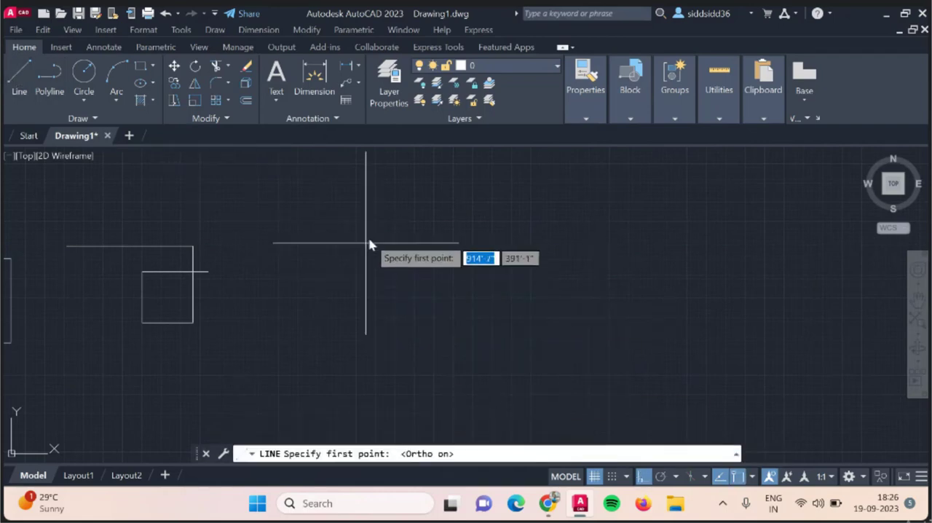
pyautogui.press('Escape')
pyautogui.write('pol')
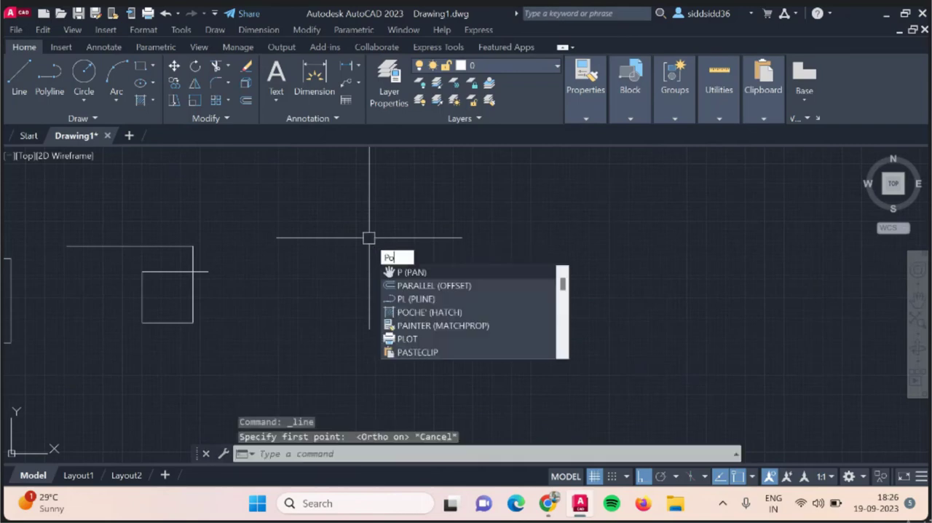
pyautogui.write('yl')
pyautogui.press('Return')
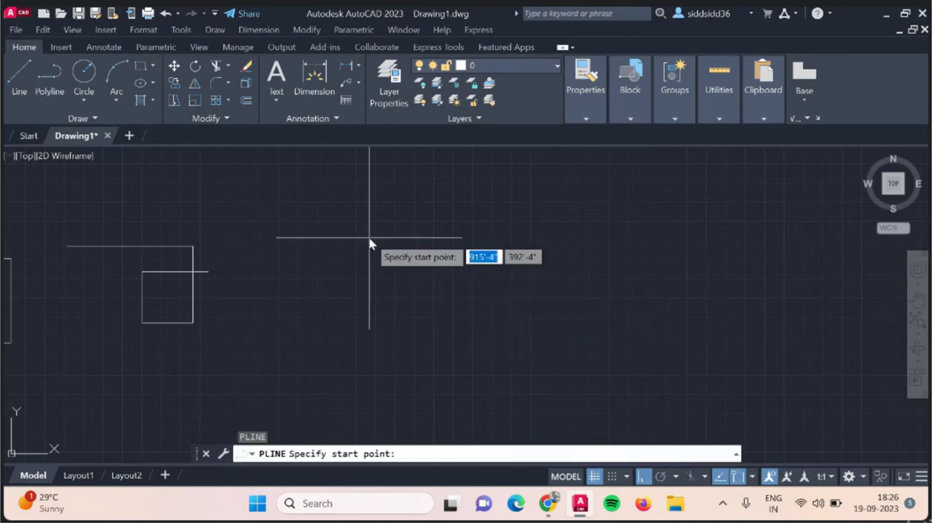
pyautogui.click(392, 259)
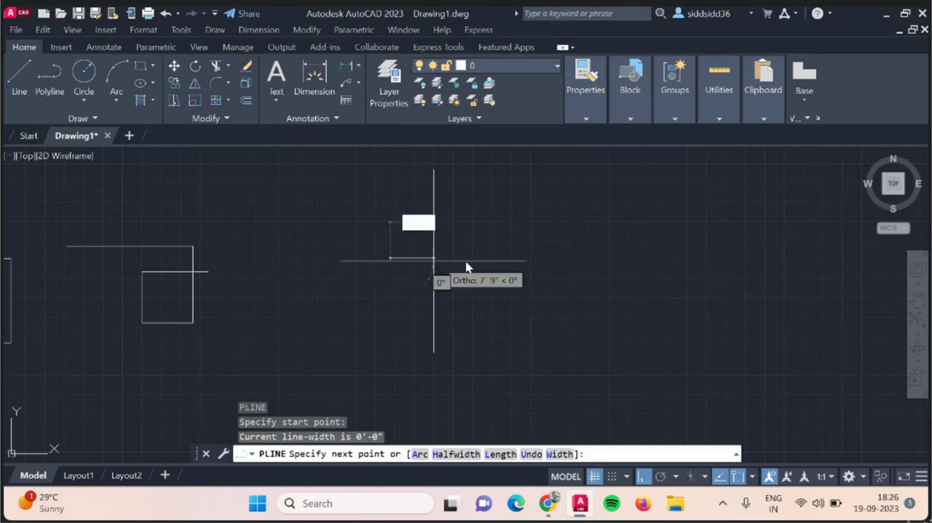
pyautogui.click(580, 259)
pyautogui.click(582, 339)
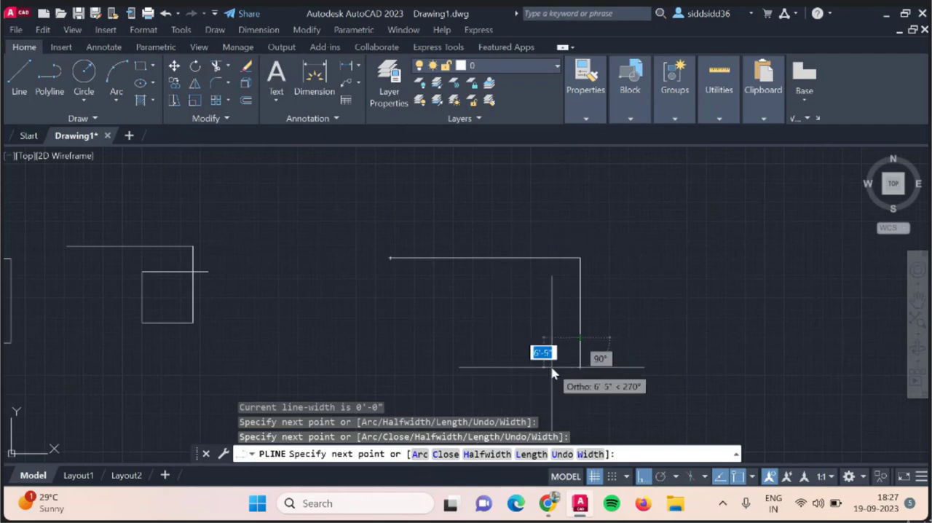
# Switch the polyline to Arc and add semicircular segments about 17' and about 34' wide, plus one curving back beneath the second.
pyautogui.write('a')
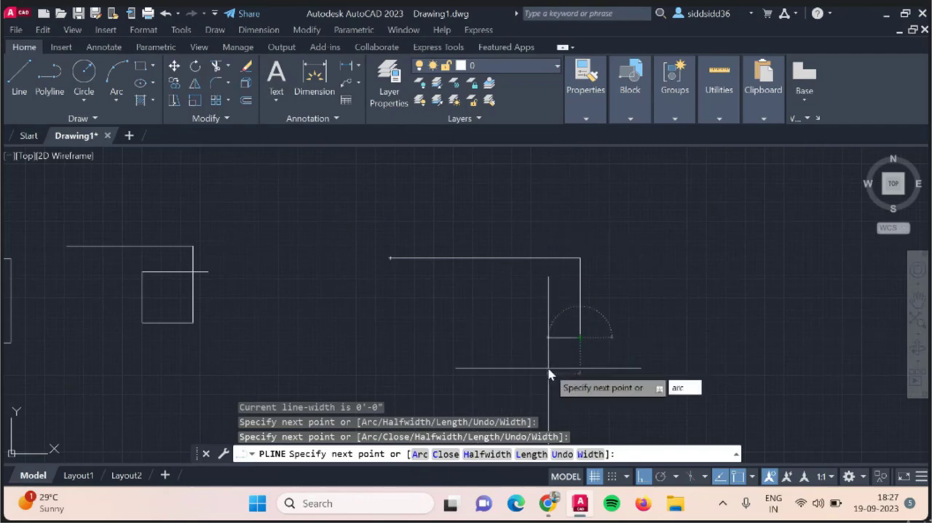
pyautogui.write('rc')
pyautogui.press('Return')
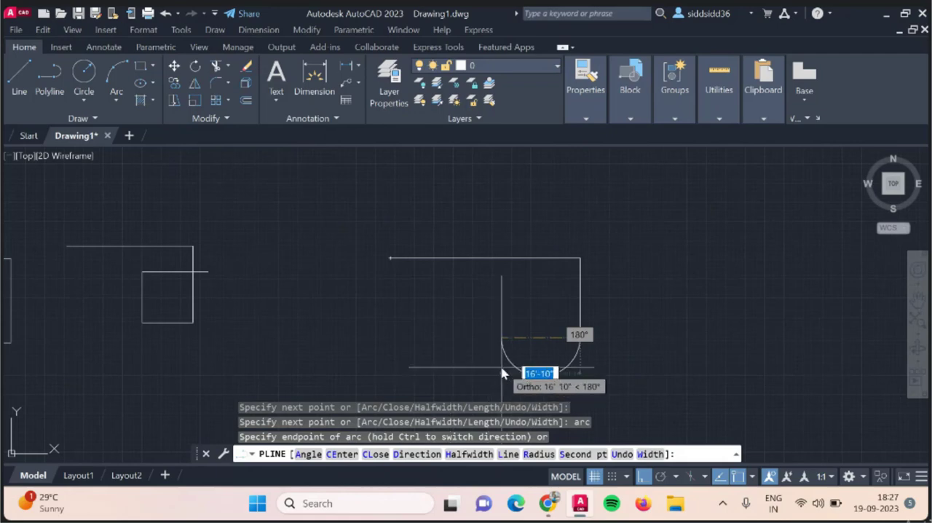
pyautogui.click(501, 371)
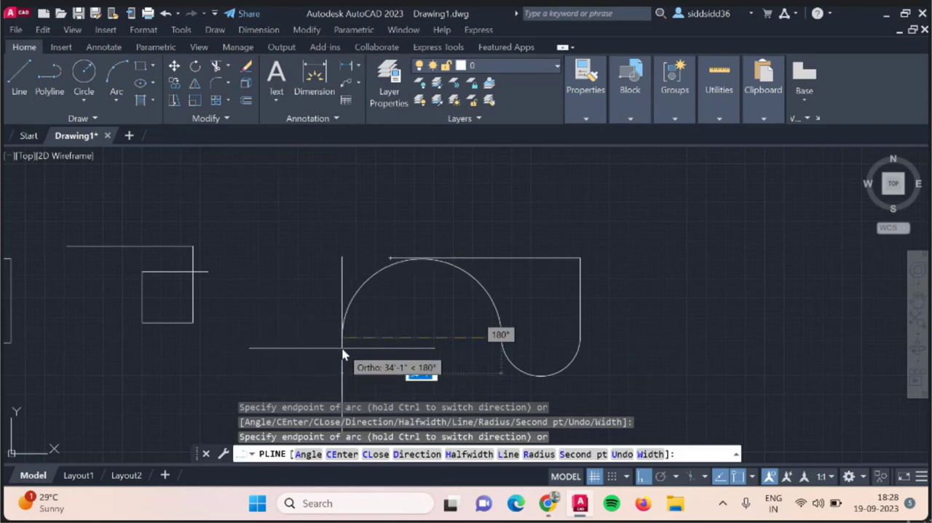
pyautogui.click(343, 350)
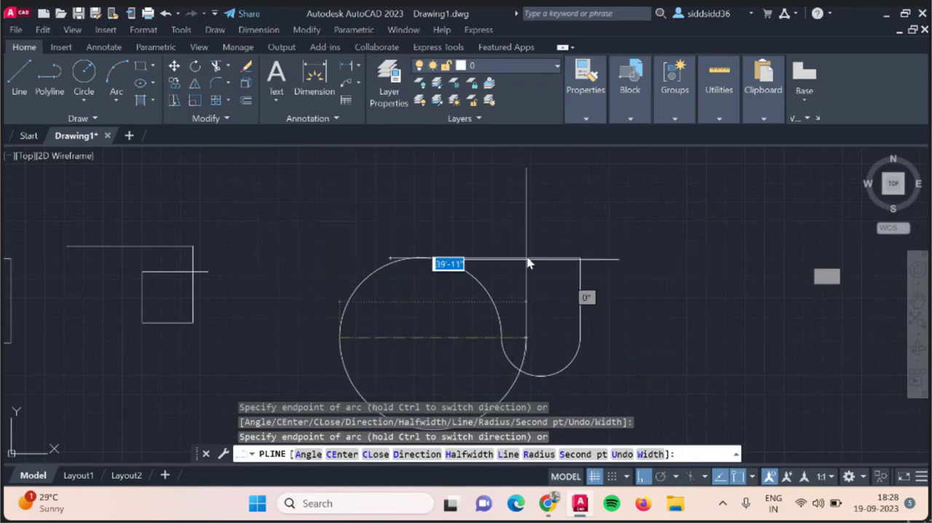
# Switch the polyline back to Line and add Ortho segments running right, up, left, down past the arcs, and right again.
pyautogui.write('l')
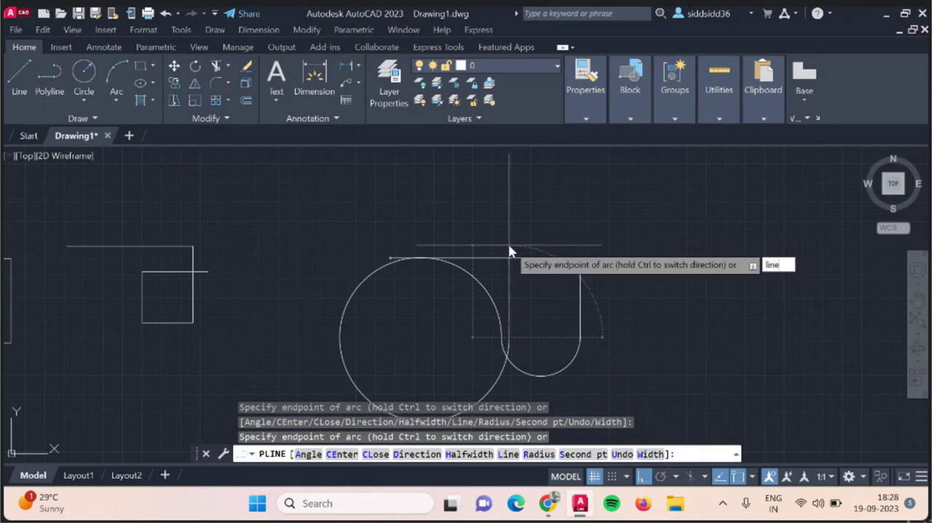
pyautogui.write('ine')
pyautogui.press('Return')
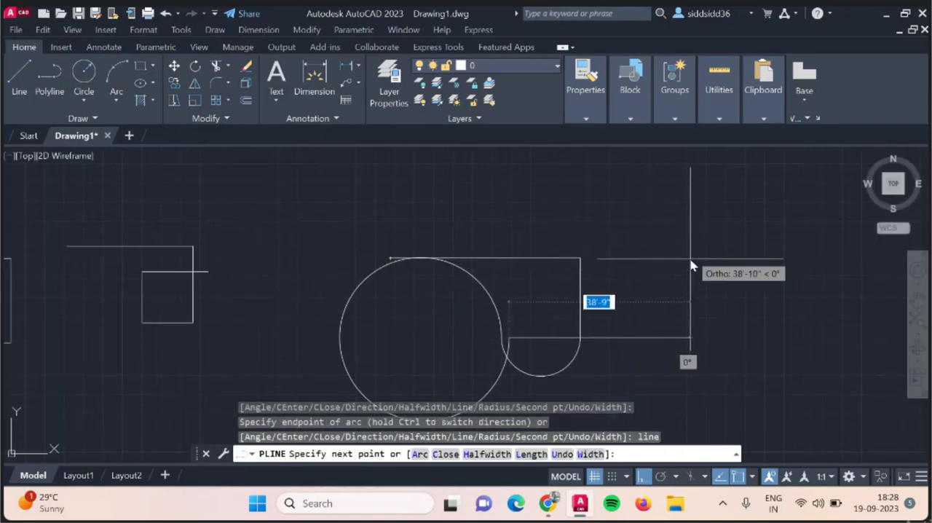
pyautogui.click(703, 351)
pyautogui.click(701, 234)
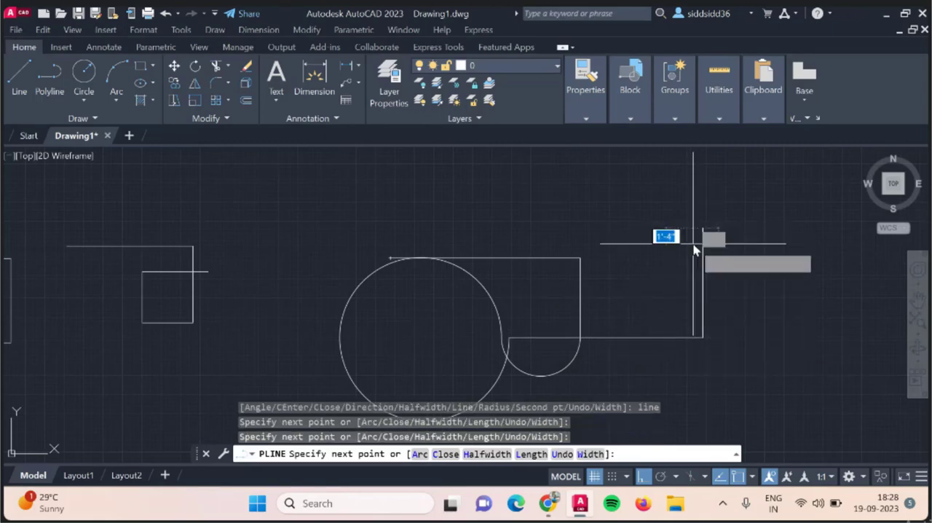
pyautogui.scroll(-4, 694, 250)
pyautogui.click(689, 192)
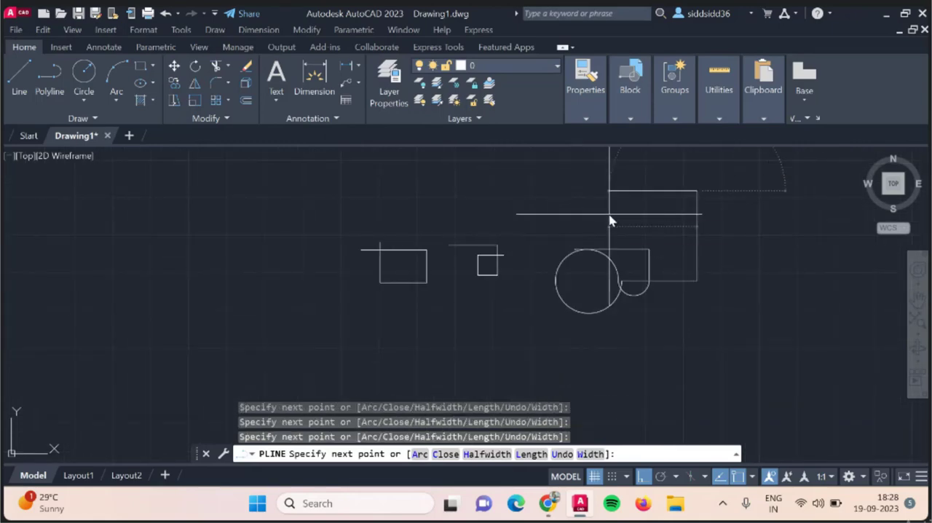
pyautogui.click(611, 221)
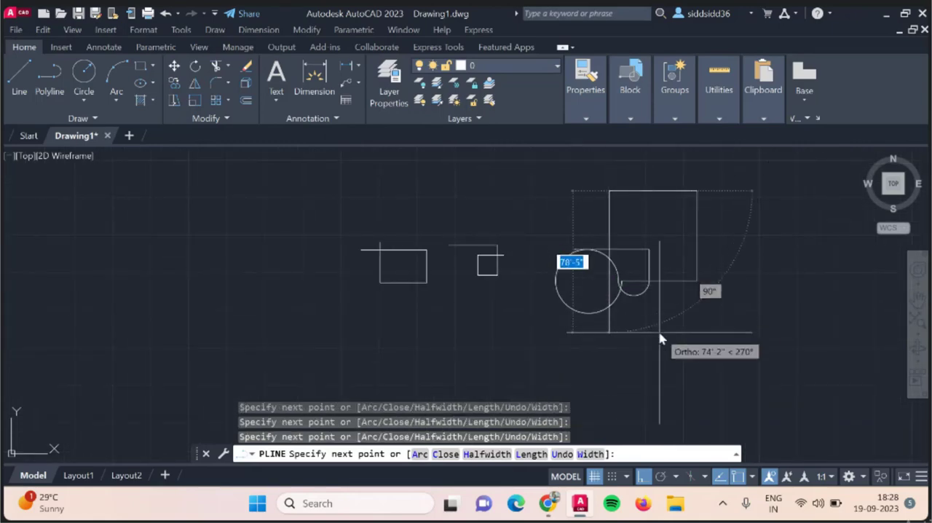
pyautogui.click(652, 394)
# Turn Ortho off and extend the polyline with seven freehand slanted segments zigzagging right of the rectangles and back to the lower edge.
pyautogui.click(642, 476)
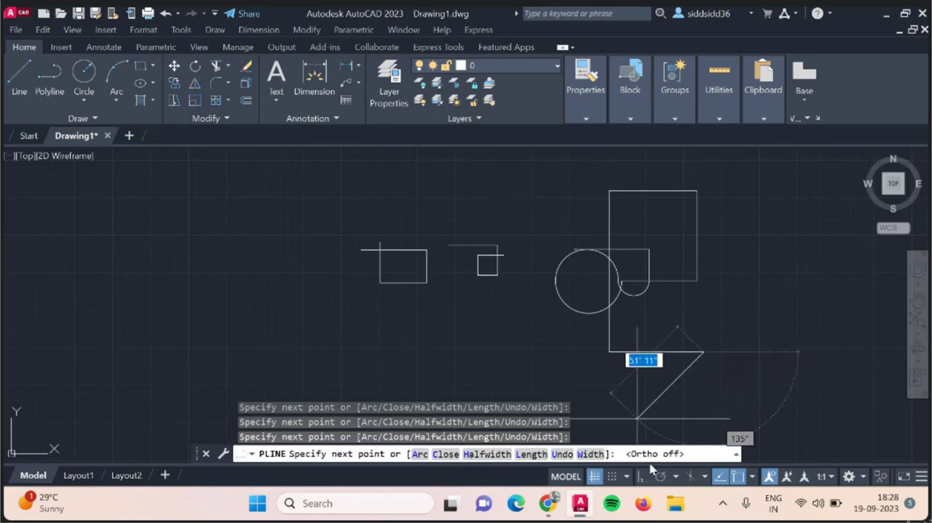
pyautogui.click(728, 281)
pyautogui.click(713, 251)
pyautogui.click(693, 248)
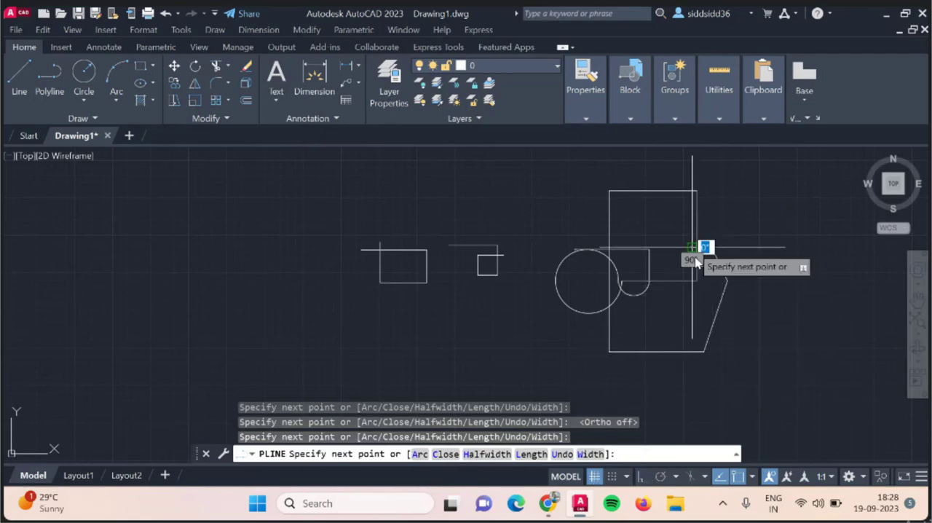
pyautogui.click(699, 315)
pyautogui.click(759, 324)
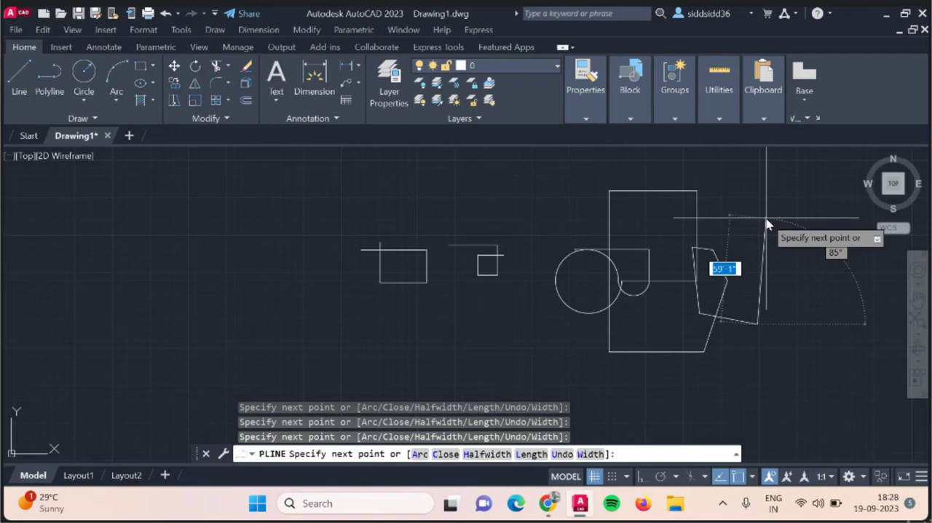
pyautogui.click(765, 218)
pyautogui.click(690, 348)
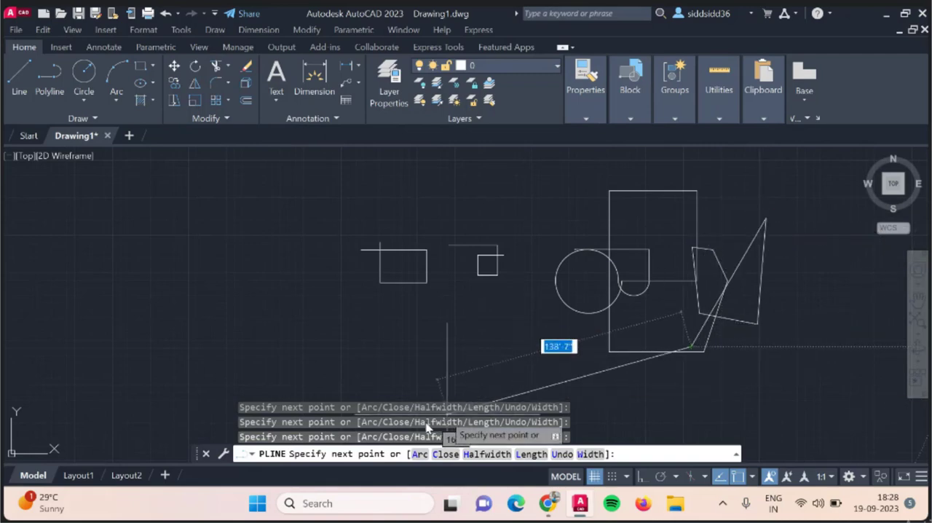
# Switch the polyline to Arc, chain several large looping arcs toward the right, and end the polyline.
pyautogui.write('arc')
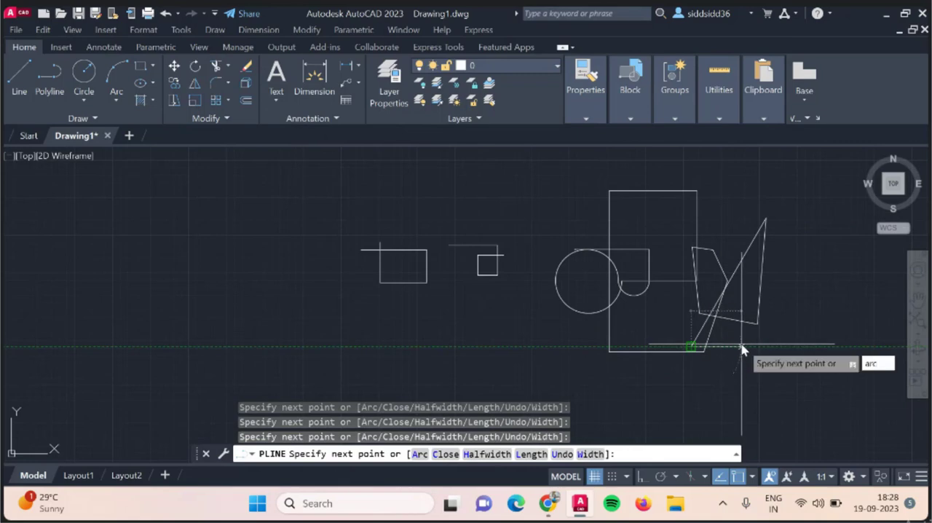
pyautogui.press('Return')
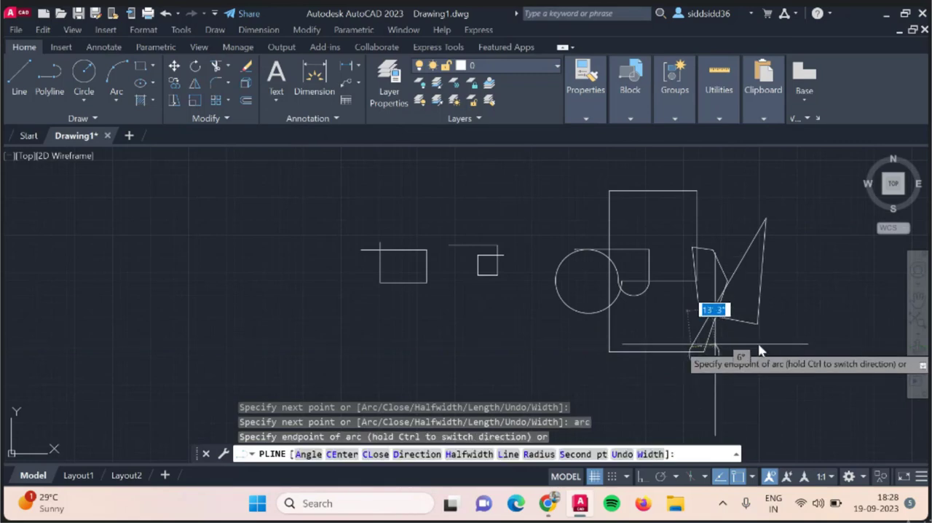
pyautogui.click(795, 255)
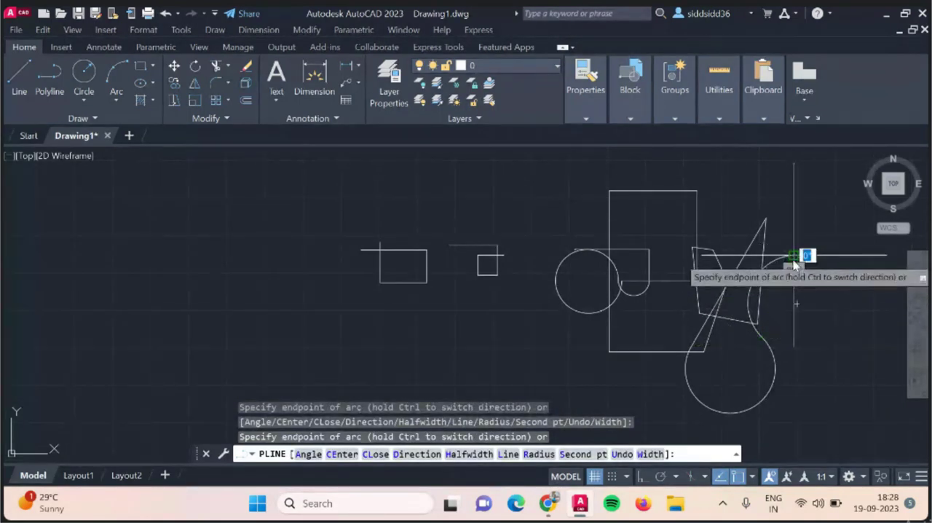
pyautogui.moveTo(794, 254); pyautogui.dragTo(305, 177, button='middle')
pyautogui.click(394, 274)
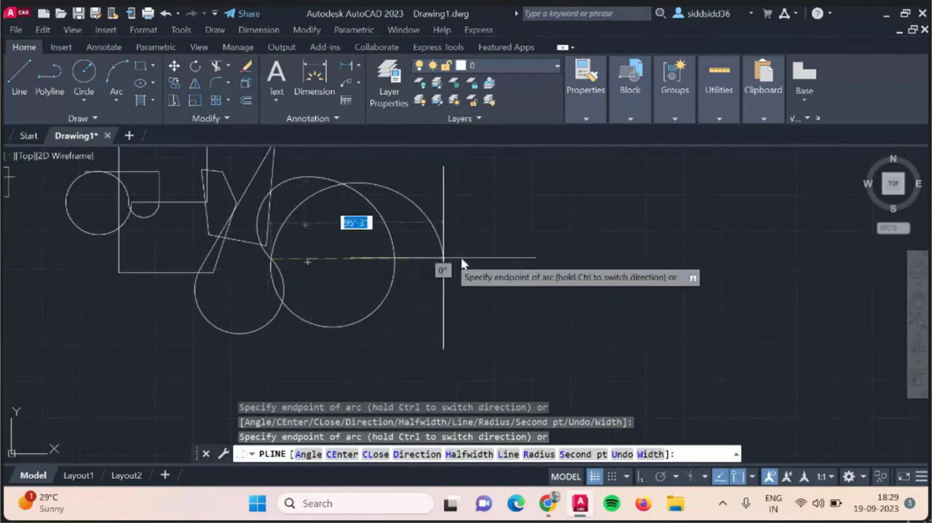
pyautogui.click(472, 269)
pyautogui.press('Escape')
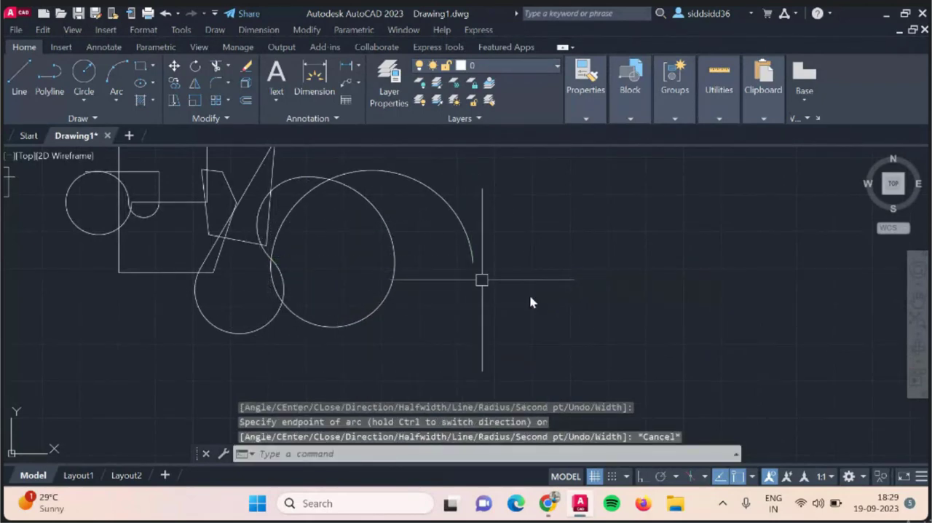
# Start a new polyline in the empty area to the right with Ortho on and draw a U shape about 98' tall.
pyautogui.scroll(-2, 412, 308)
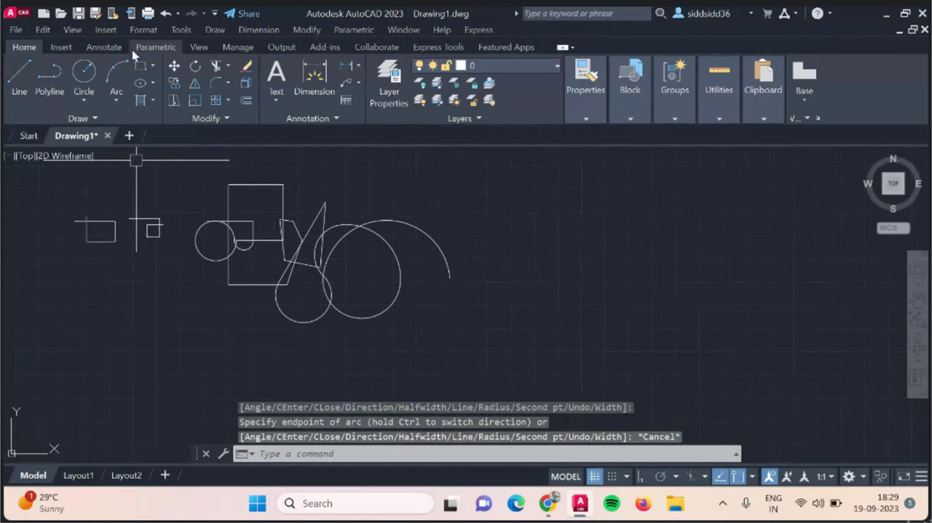
pyautogui.click(48, 82)
pyautogui.click(529, 225)
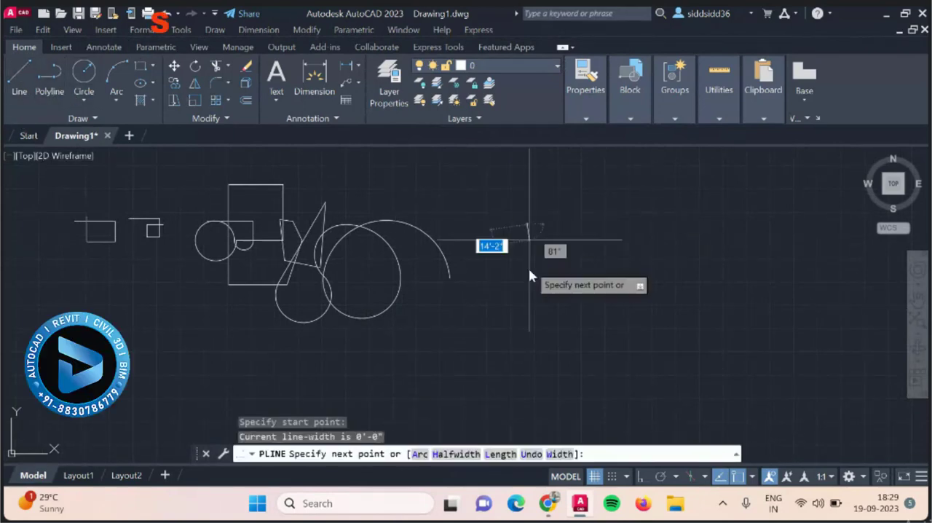
pyautogui.press('F8')
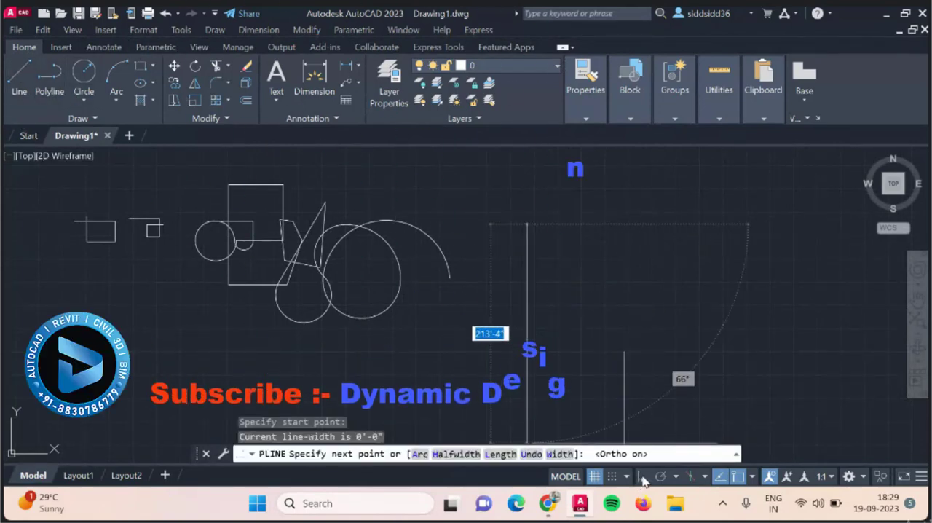
pyautogui.click(525, 333)
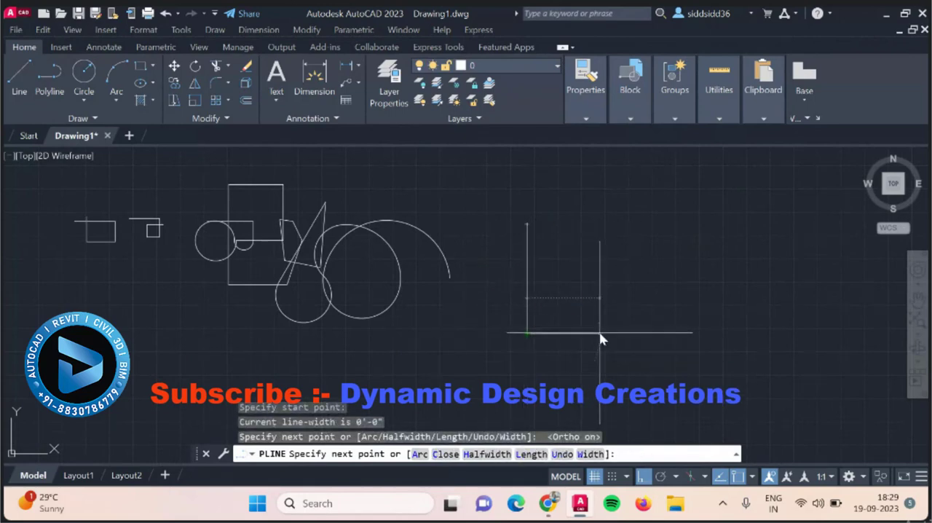
pyautogui.click(599, 334)
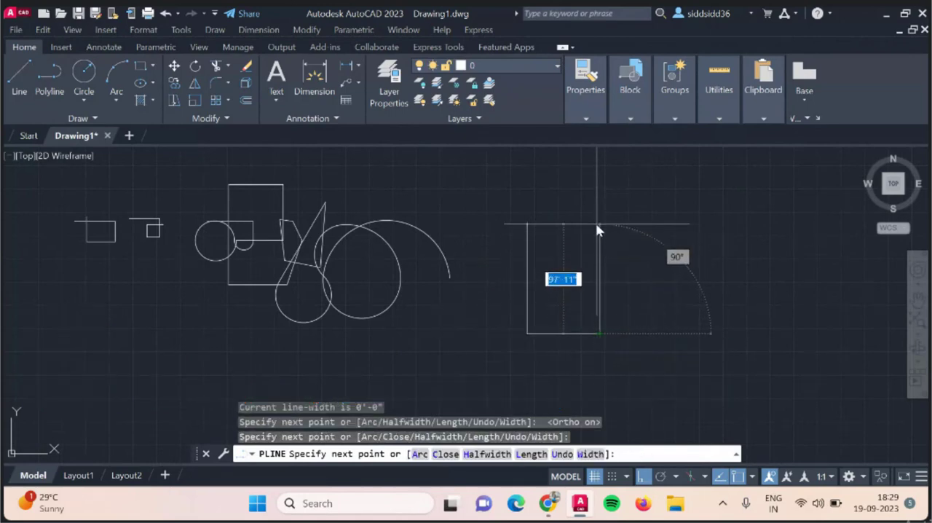
pyautogui.click(599, 225)
# Switch the polyline to Arc, close the top of the U with a semicircle to its start point, and end the polyline.
pyautogui.write('arc')
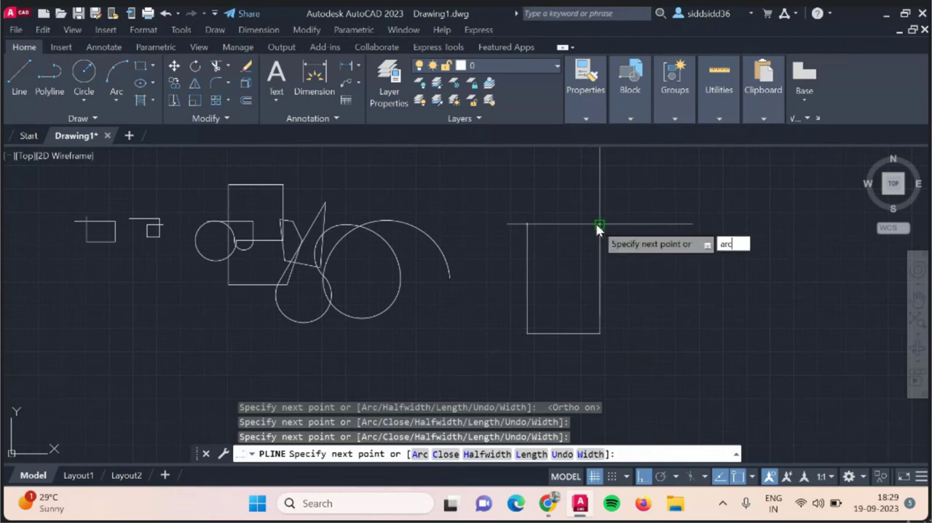
pyautogui.press('Return')
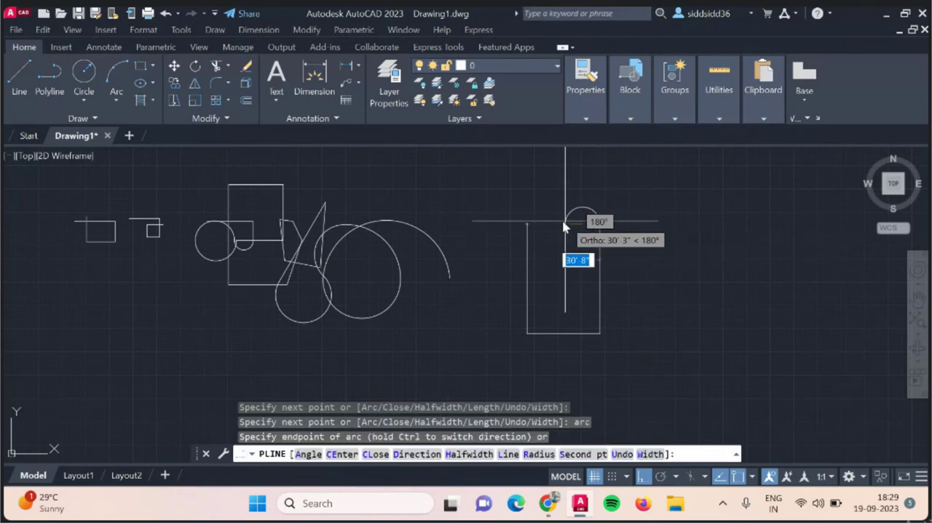
pyautogui.click(527, 223)
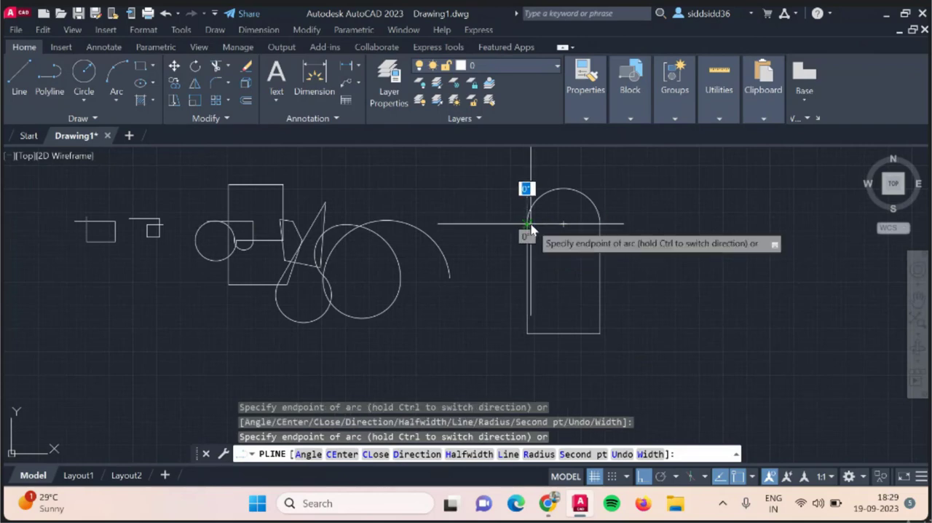
pyautogui.press('Escape')
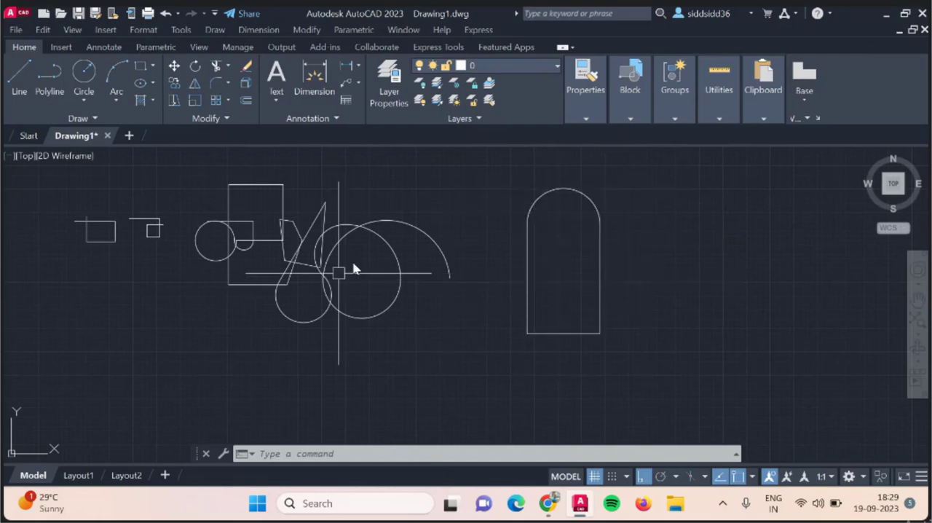
# Start a polyline right of the arch shape with a long horizontal segment, and add a semicircular arc curving down from its right end.
pyautogui.scroll(-4, 146, 284)
pyautogui.scroll(4, 381, 264)
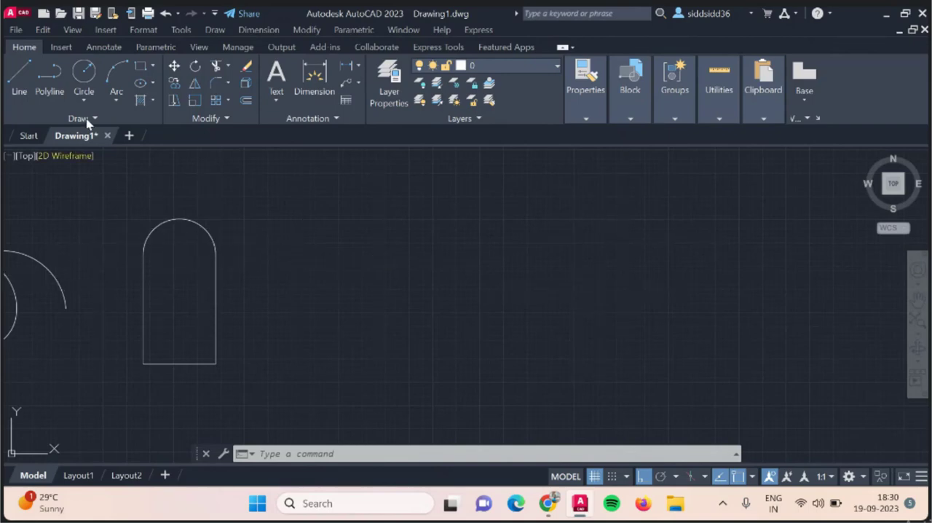
pyautogui.scroll(-2, 75, 241)
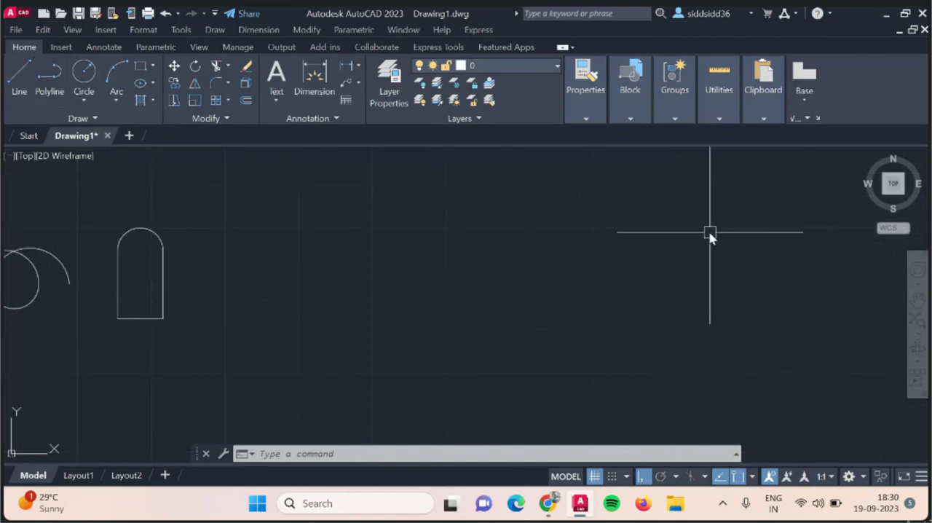
pyautogui.scroll(-2, 714, 235)
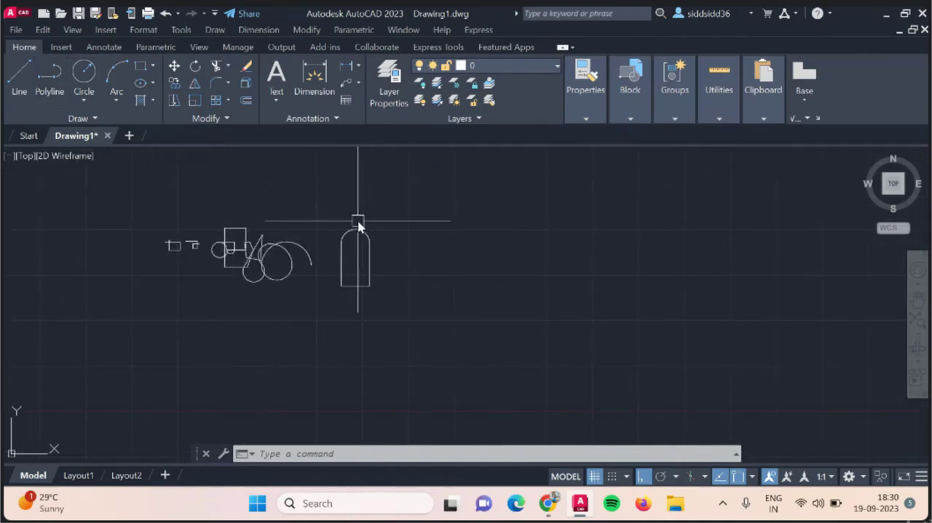
pyautogui.scroll(2, 357, 219)
pyautogui.scroll(2, 358, 225)
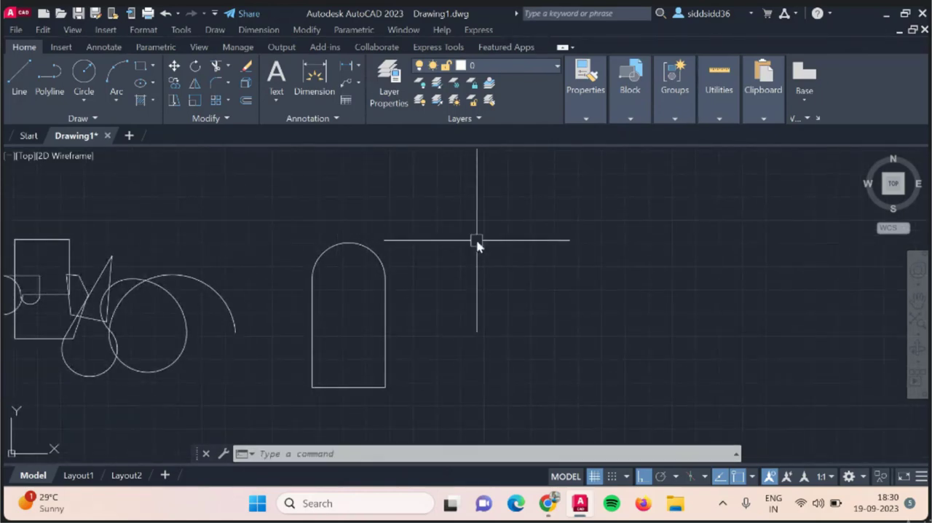
pyautogui.write('pline')
pyautogui.press('Return')
pyautogui.click(469, 264)
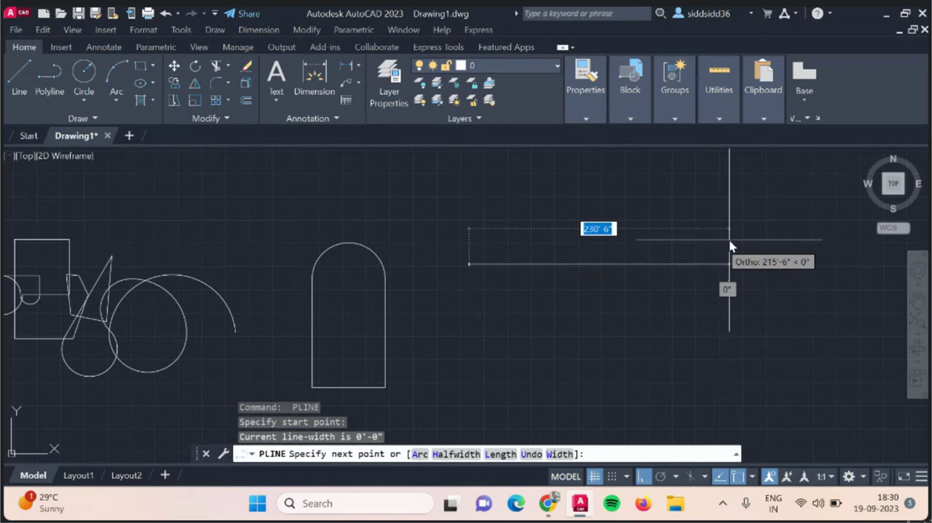
pyautogui.click(692, 266)
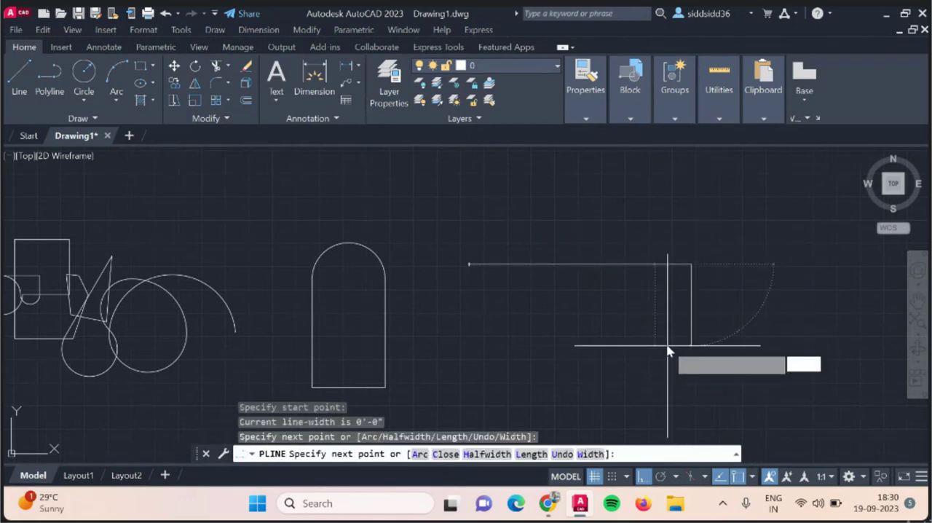
pyautogui.write('arc')
pyautogui.press('Return')
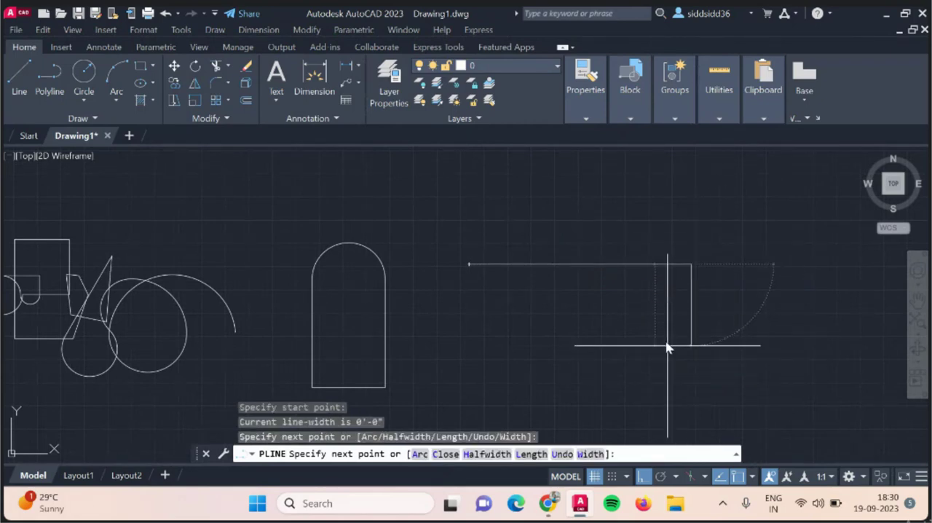
pyautogui.click(634, 338)
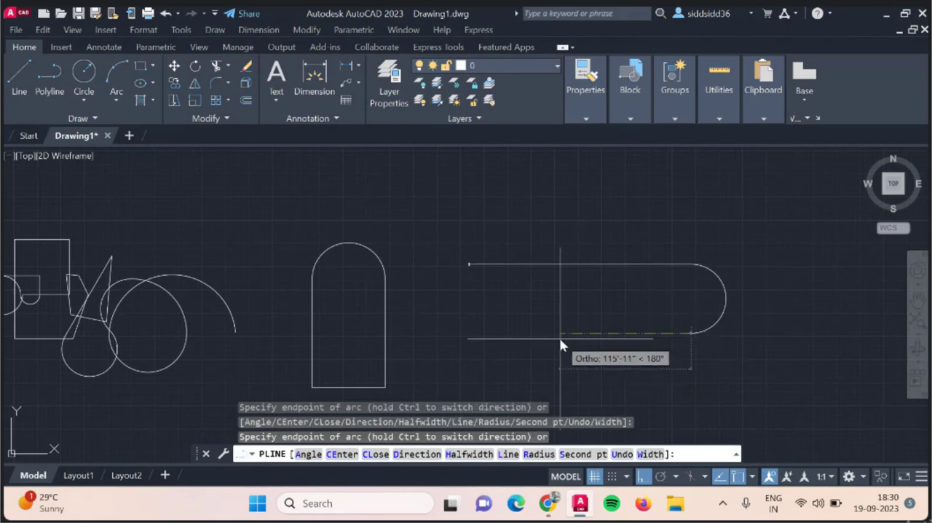
# Switch the polyline to Line, add a segment running left and one up just past the top segment, and end the polyline.
pyautogui.write('line')
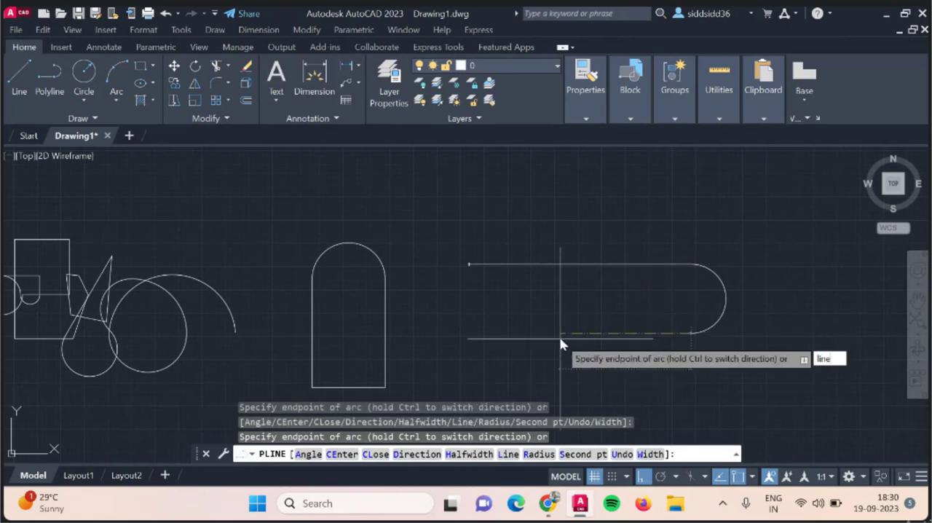
pyautogui.press('Return')
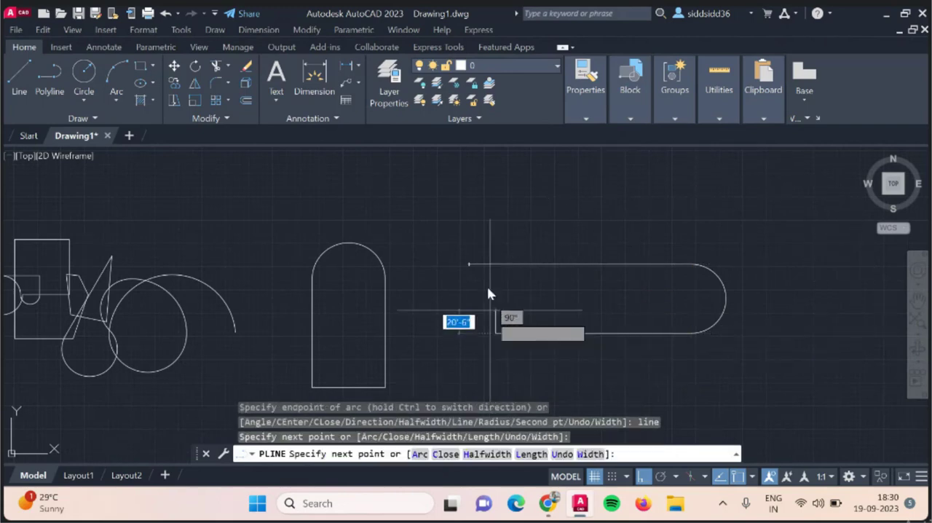
pyautogui.click(495, 261)
pyautogui.press('Escape')
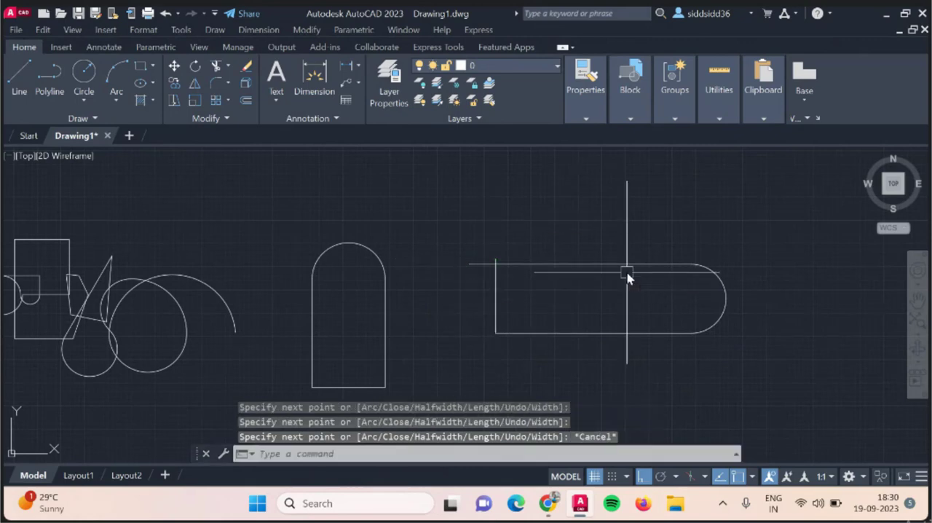
# Draw a Center, Radius circle with radius 20 in the empty area right of the rounded polyline.
pyautogui.scroll(-6, 59, 284)
pyautogui.scroll(4, 318, 250)
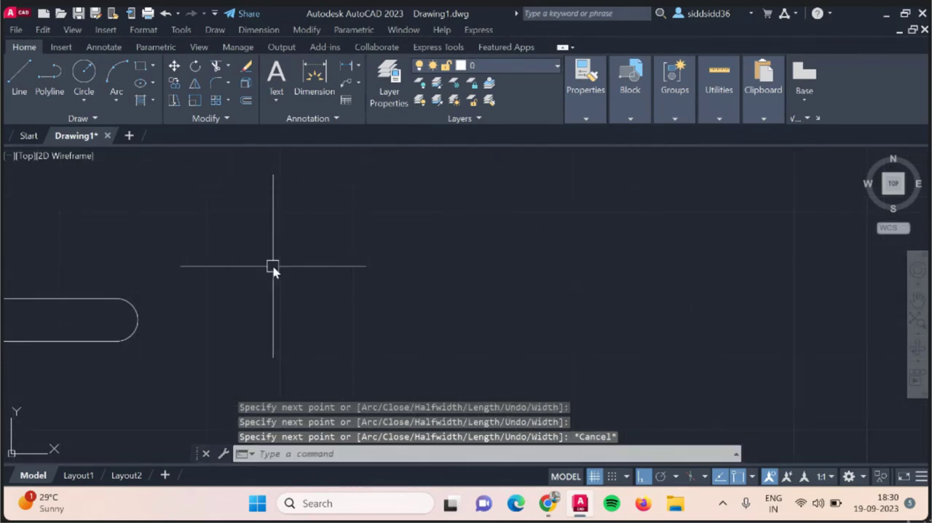
pyautogui.click(81, 98)
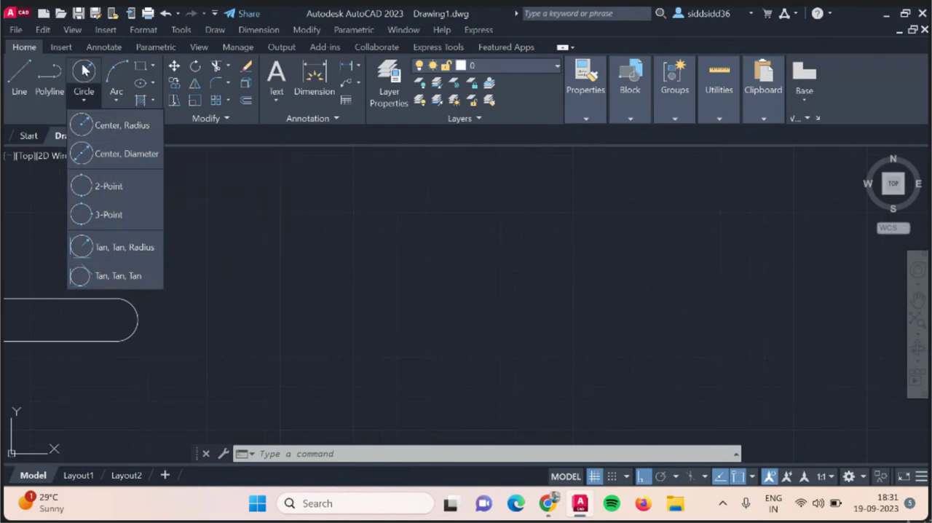
pyautogui.click(100, 127)
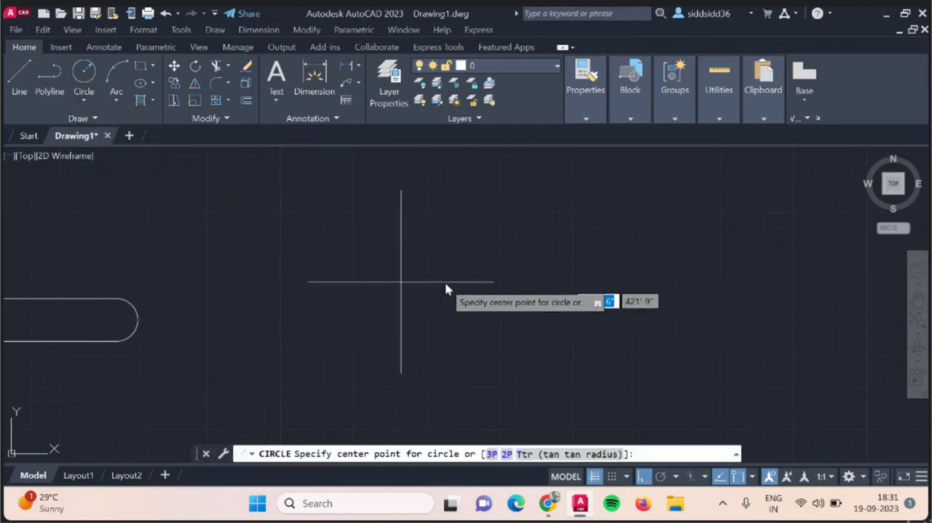
pyautogui.click(323, 257)
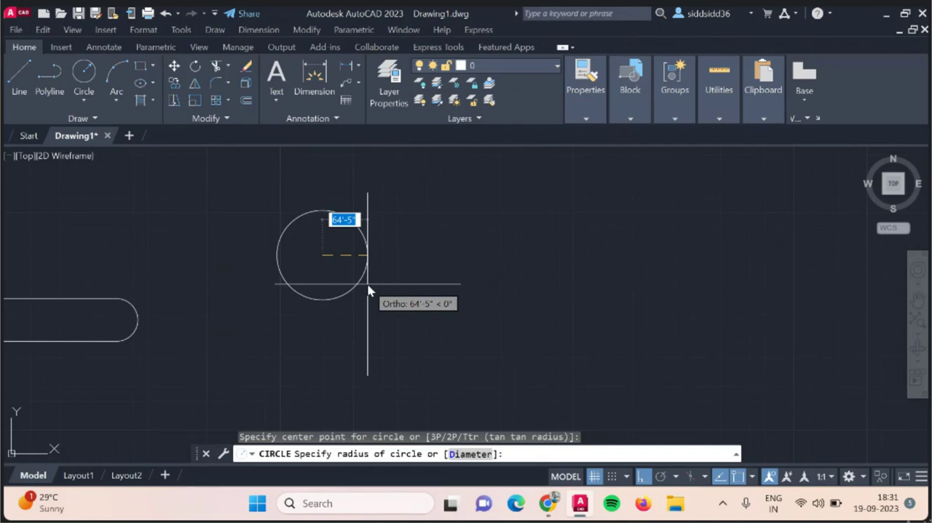
pyautogui.write('20')
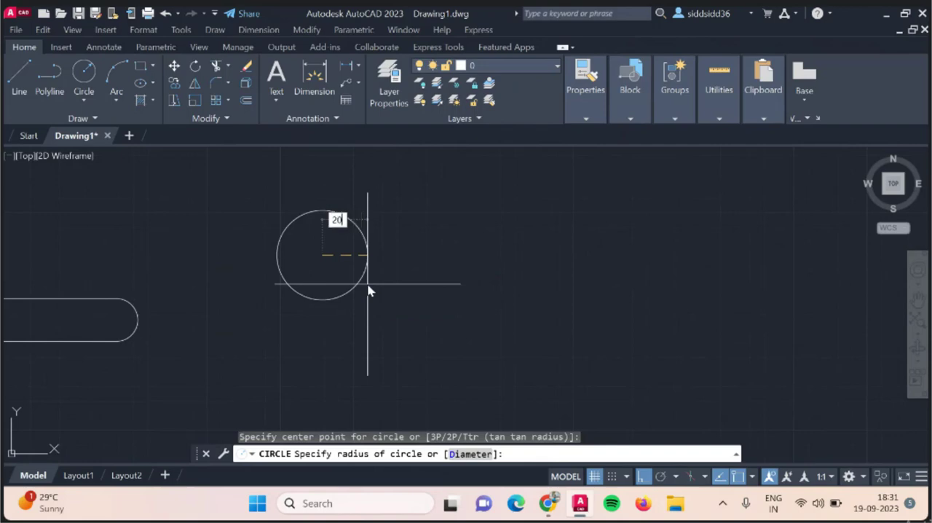
pyautogui.press('Return')
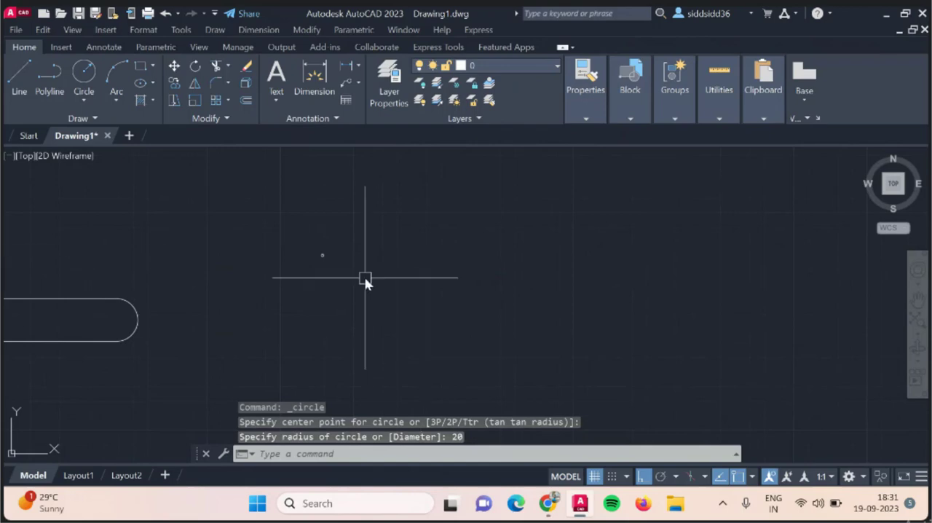
# Draw a Center, Diameter circle with diameter 40 to the right of the radius-20 circle.
pyautogui.scroll(3, 328, 264)
pyautogui.scroll(4, 328, 233)
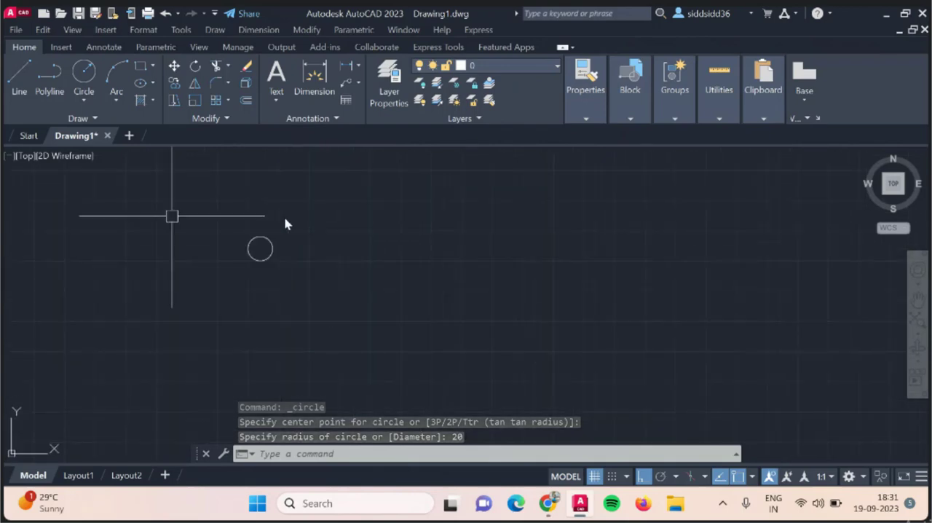
pyautogui.scroll(4, 173, 214)
pyautogui.scroll(-2, 393, 292)
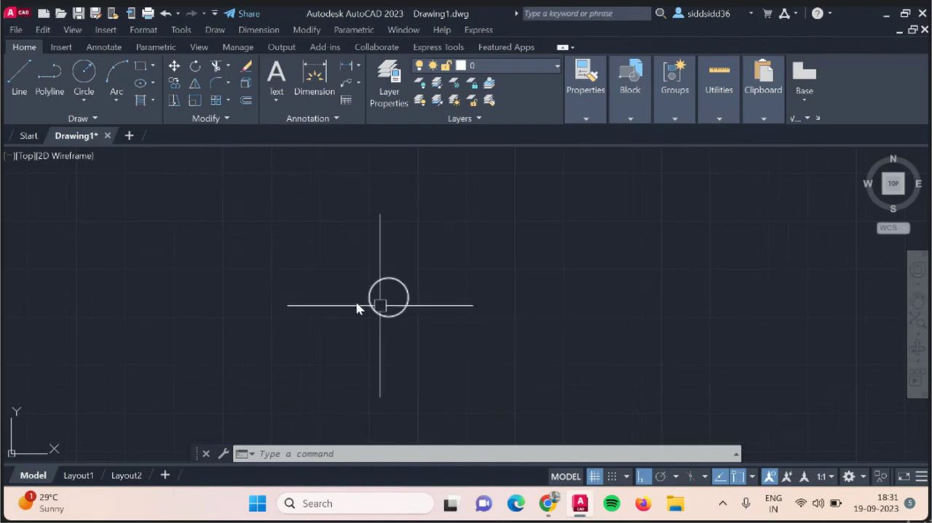
pyautogui.click(86, 102)
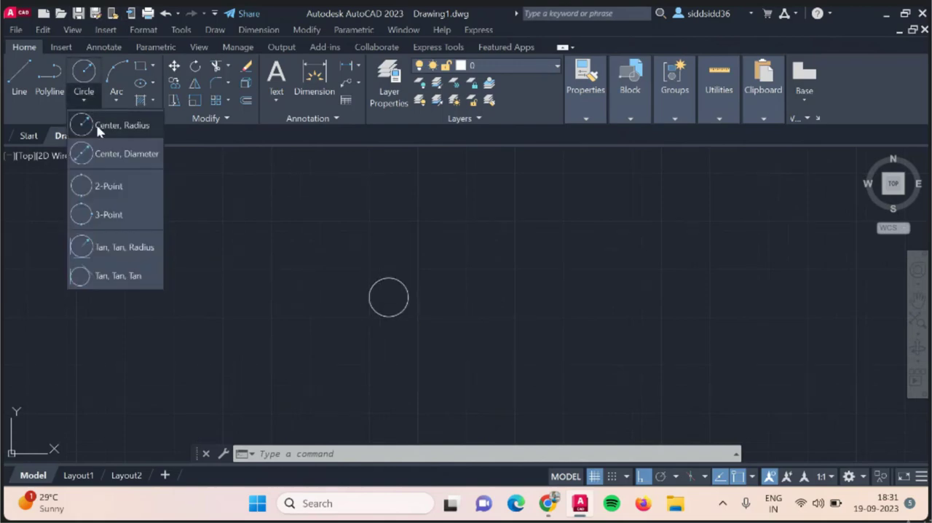
pyautogui.click(110, 163)
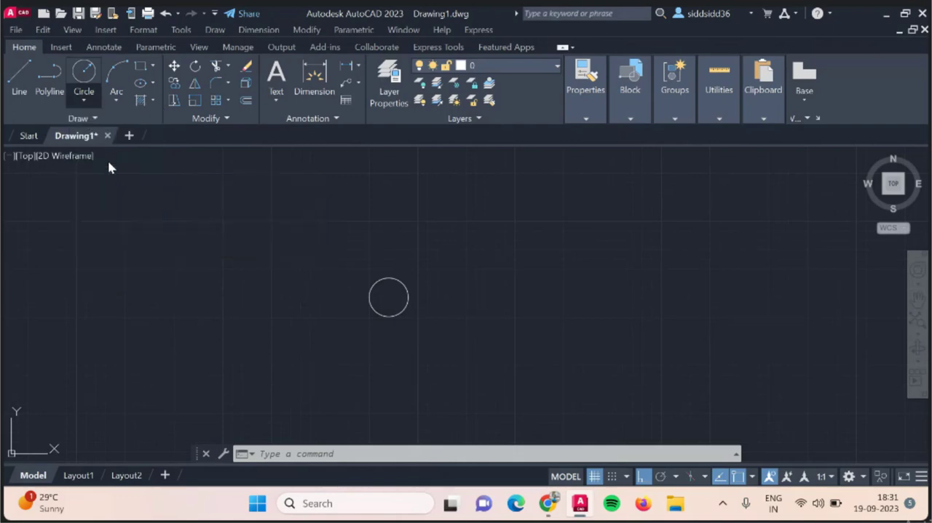
pyautogui.click(521, 274)
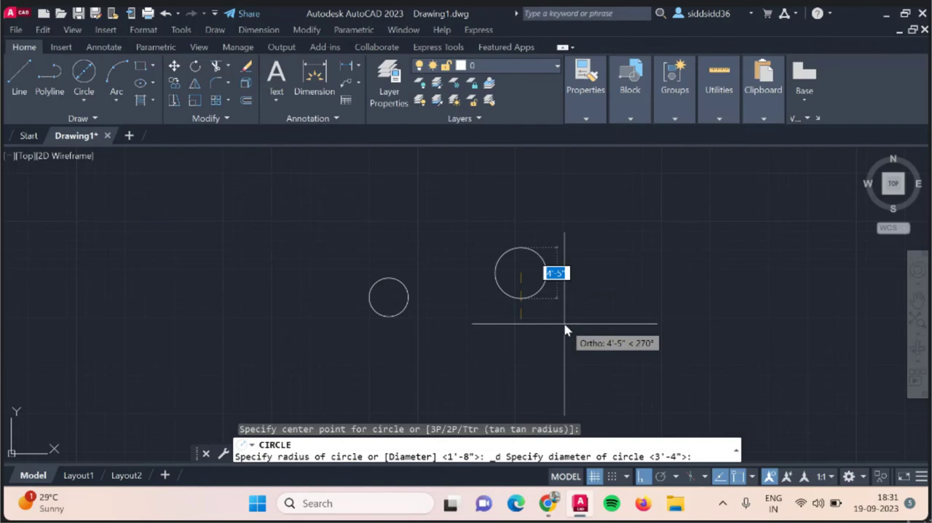
pyautogui.write('40')
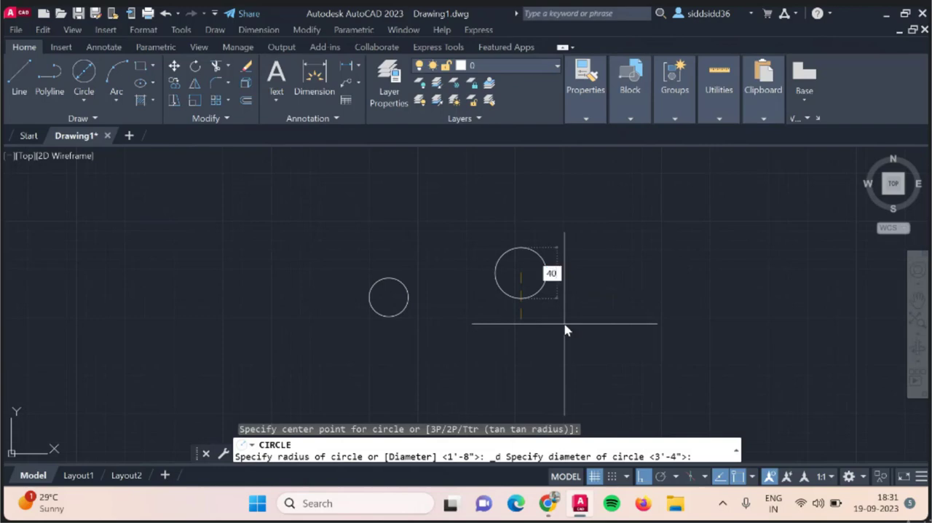
pyautogui.press('Return')
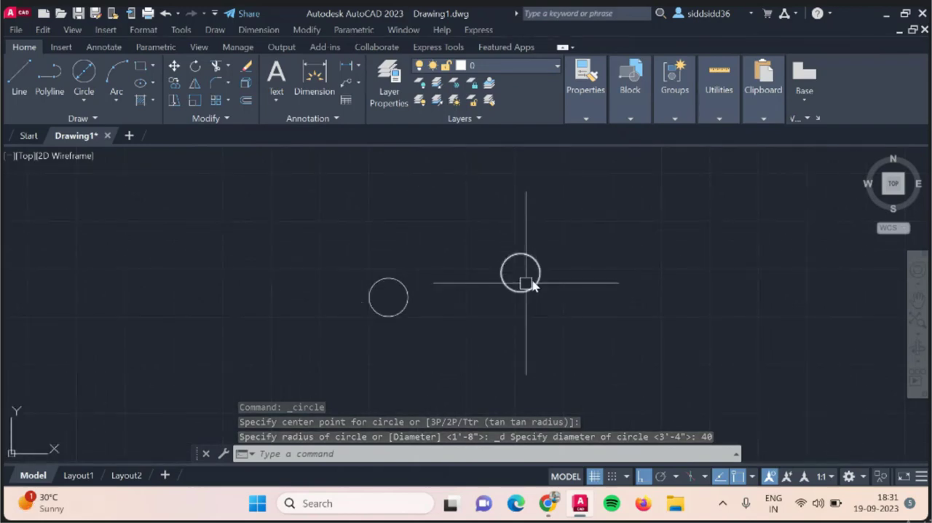
pyautogui.scroll(4, 532, 275)
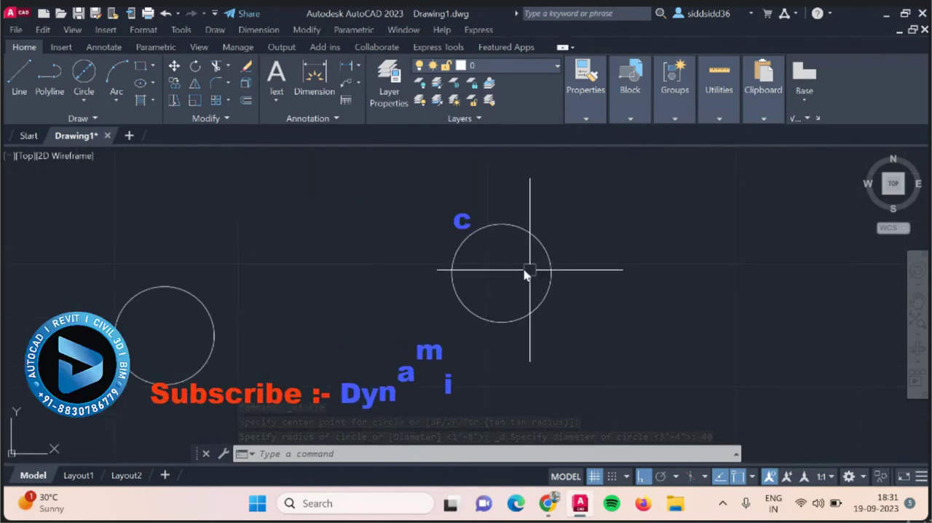
pyautogui.click(79, 103)
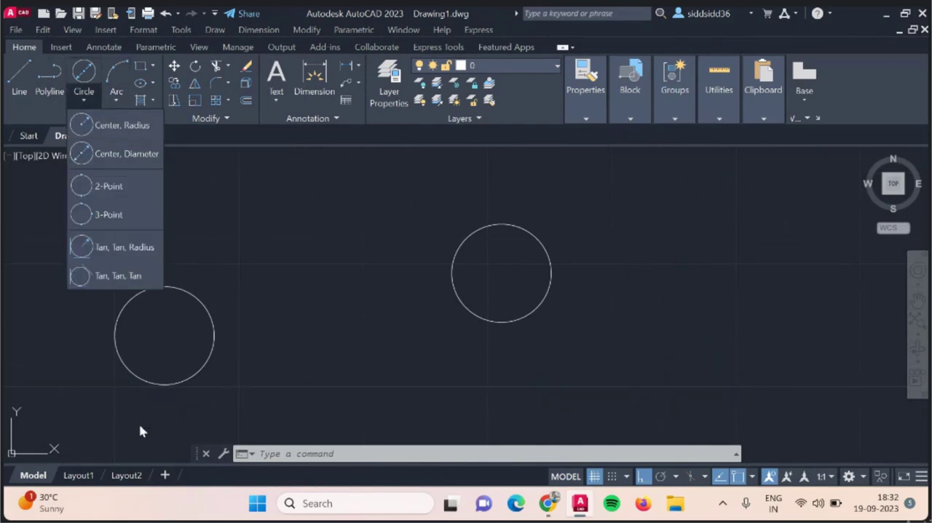
pyautogui.click(277, 318)
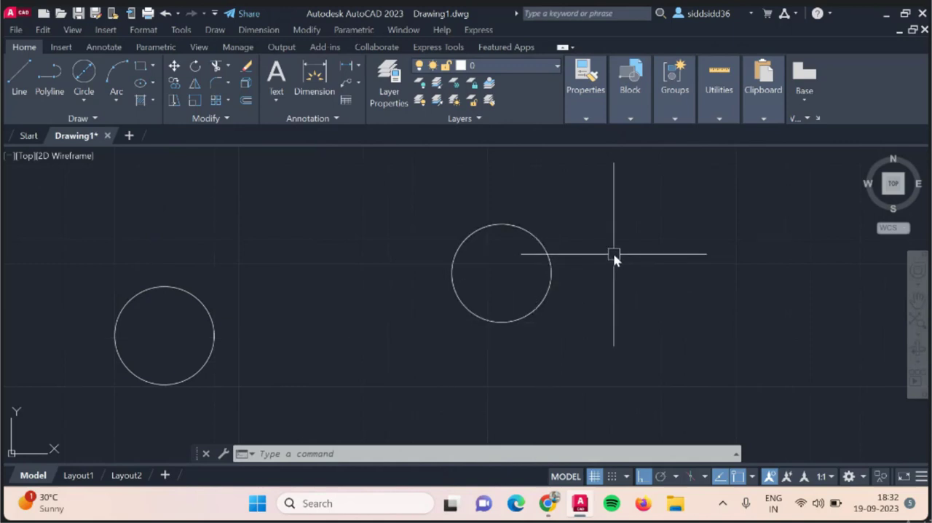
pyautogui.click(99, 103)
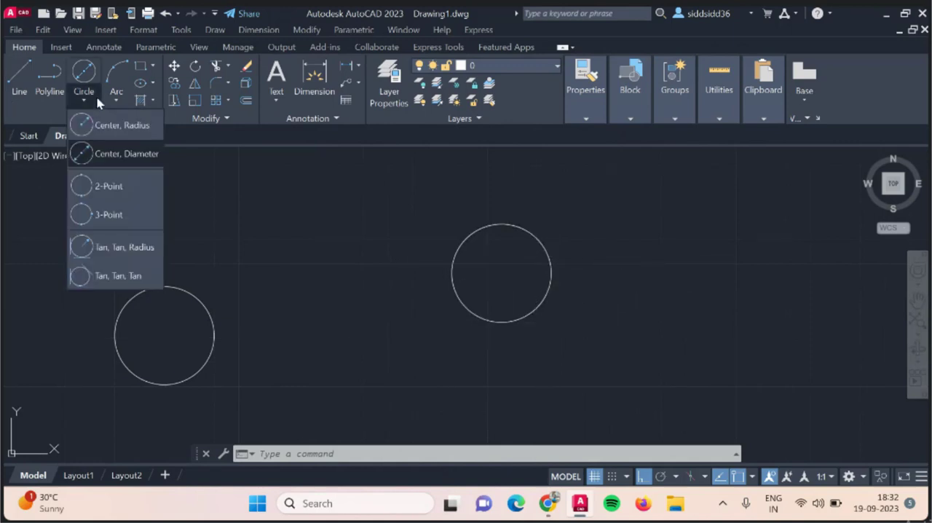
pyautogui.click(106, 186)
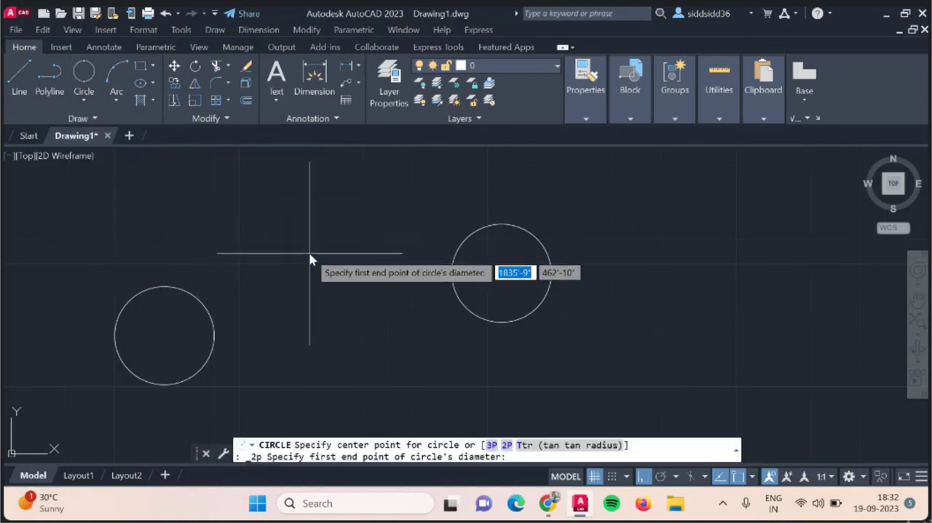
pyautogui.press('Escape')
# Draw a 2-Point circle on the arch shape, using the two ends of its top semicircle as the diameter endpoints.
pyautogui.scroll(-10, 536, 266)
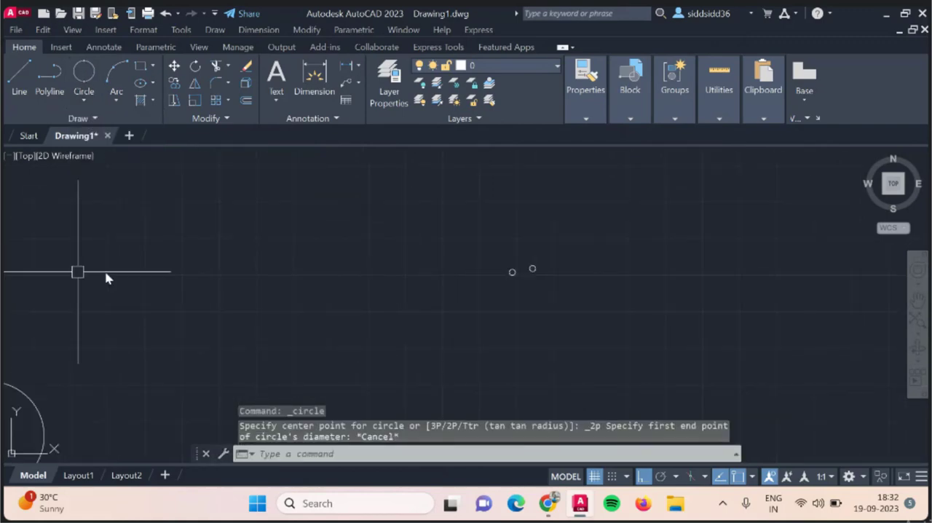
pyautogui.scroll(-5, 610, 269)
pyautogui.scroll(8, 306, 317)
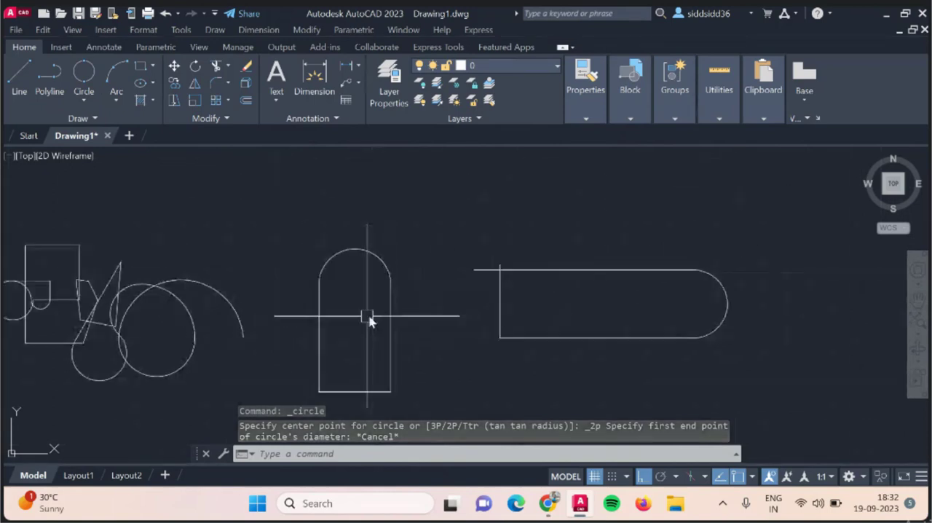
pyautogui.click(84, 100)
pyautogui.click(112, 197)
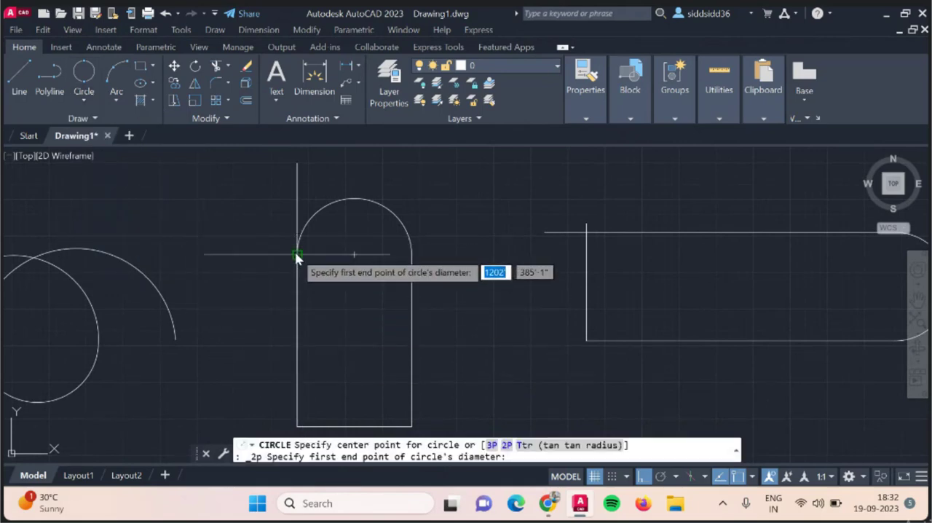
pyautogui.click(297, 254)
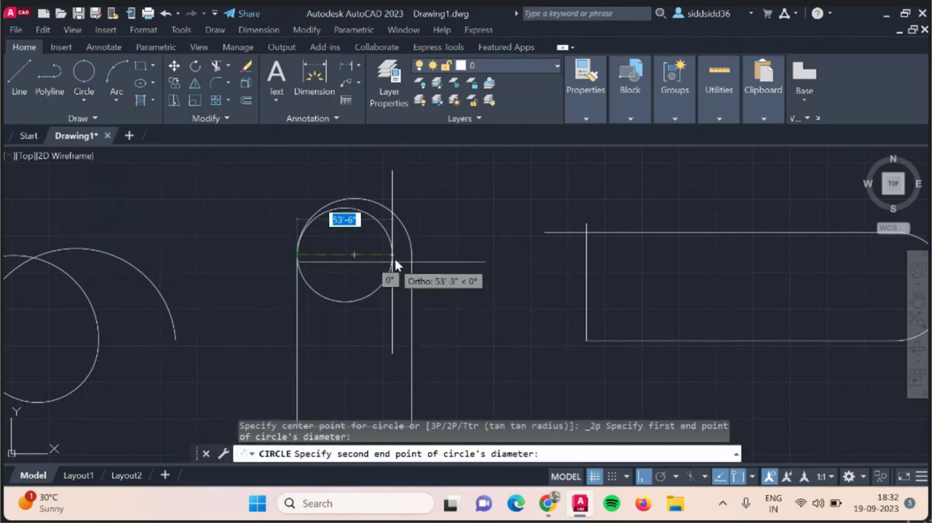
pyautogui.click(411, 255)
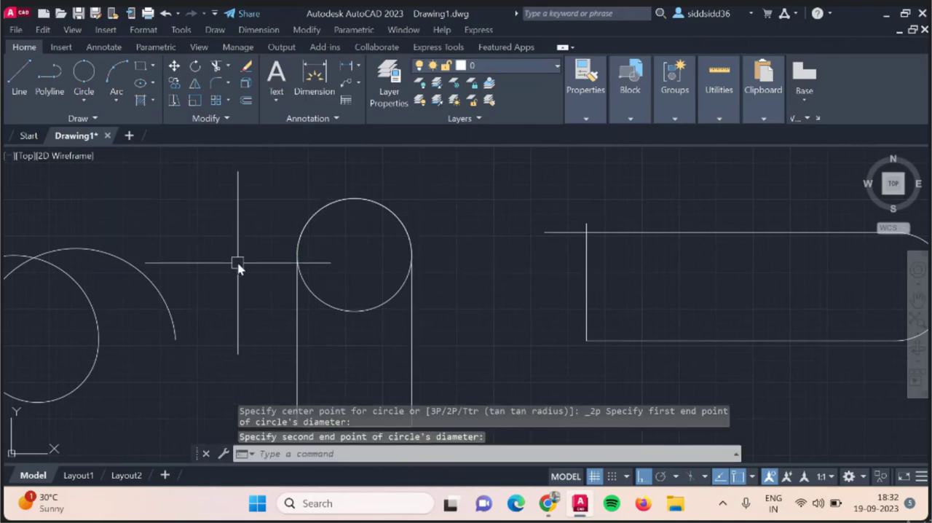
# Draw a circle centred on the large rectangle's upper-left corner with its radius reaching the upper-right corner.
pyautogui.scroll(-4, 707, 200)
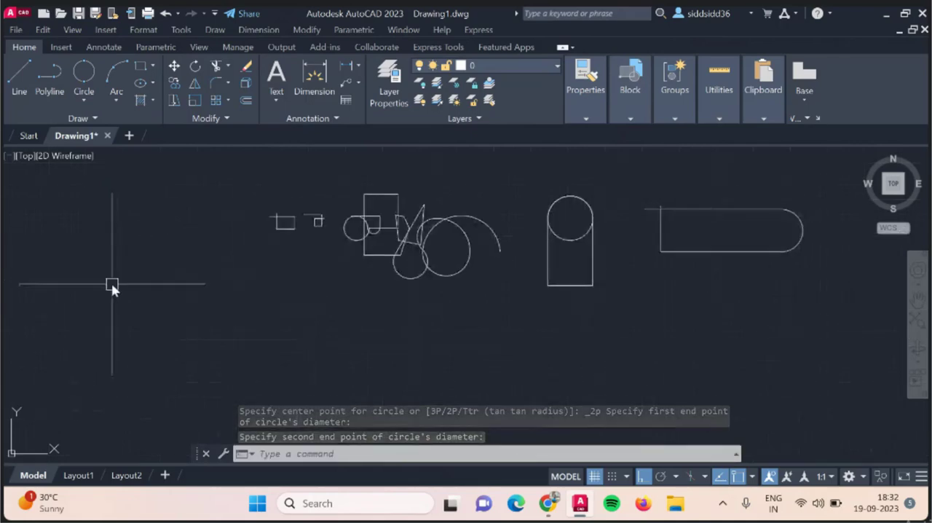
pyautogui.scroll(3, 302, 209)
pyautogui.scroll(-3, 301, 250)
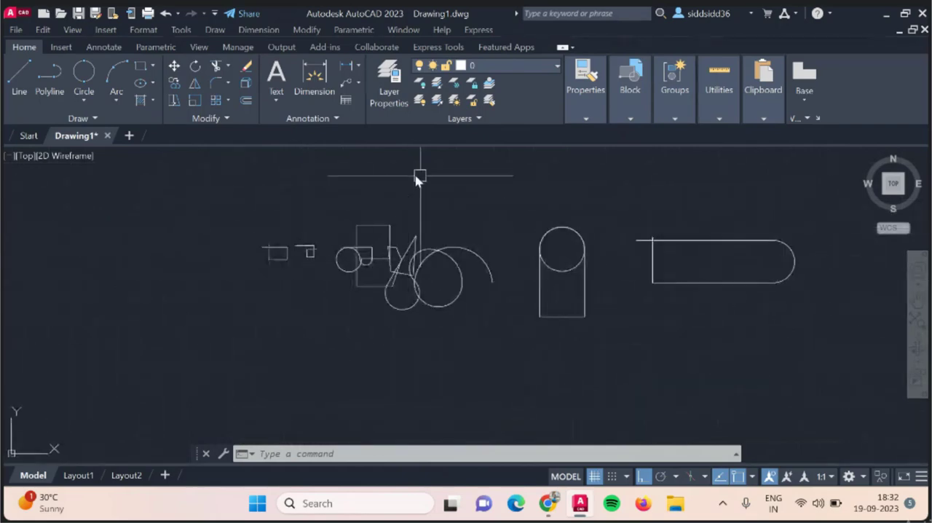
pyautogui.scroll(4, 391, 213)
pyautogui.scroll(2, 391, 214)
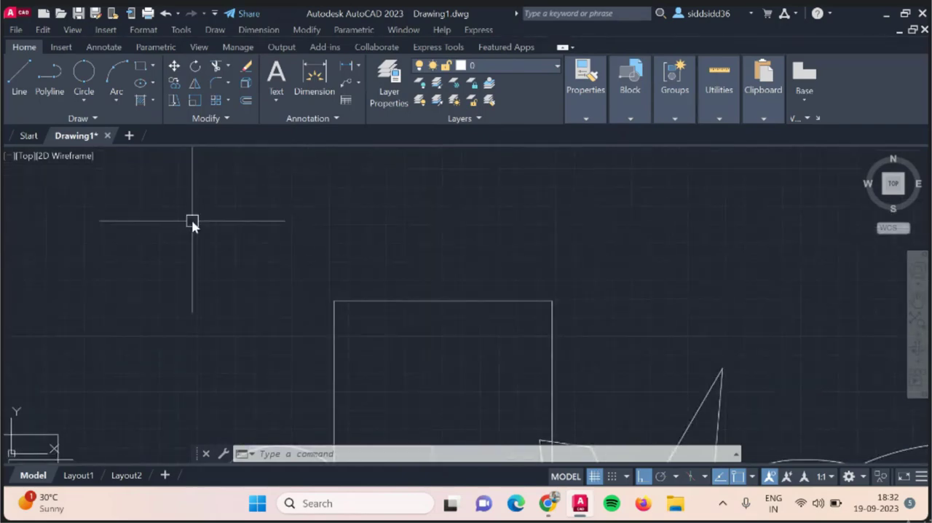
pyautogui.write('circle')
pyautogui.press('Return')
pyautogui.click(334, 301)
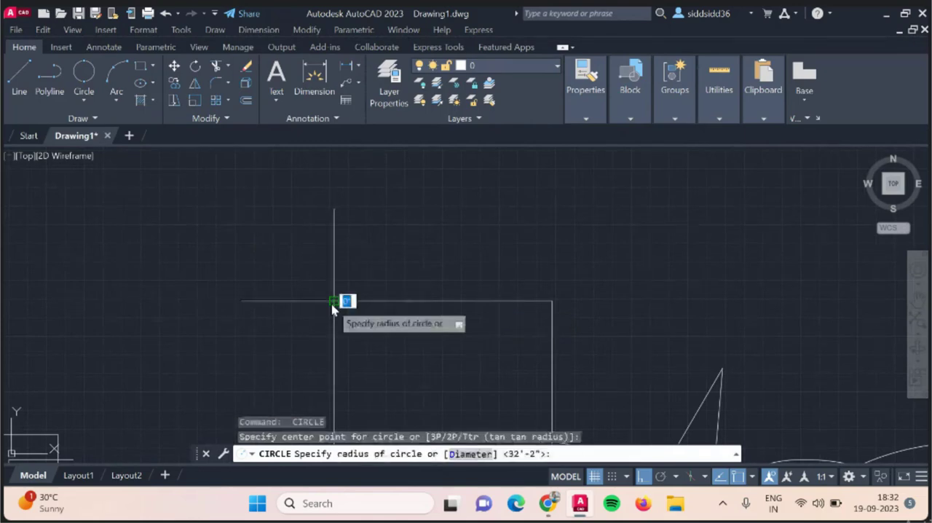
pyautogui.click(552, 307)
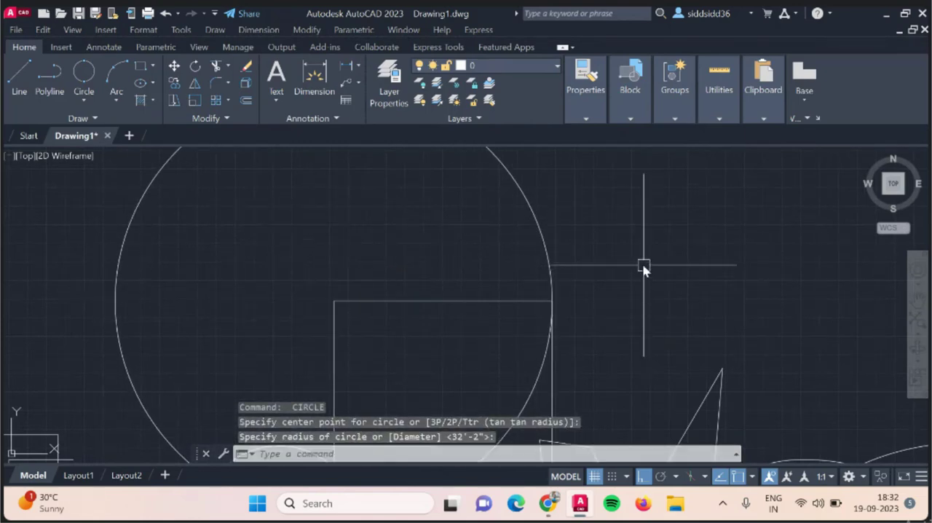
# Draw a 2-Point circle whose diameter spans the top edge of the leftmost small rectangle, from corner to corner.
pyautogui.scroll(-3, 633, 268)
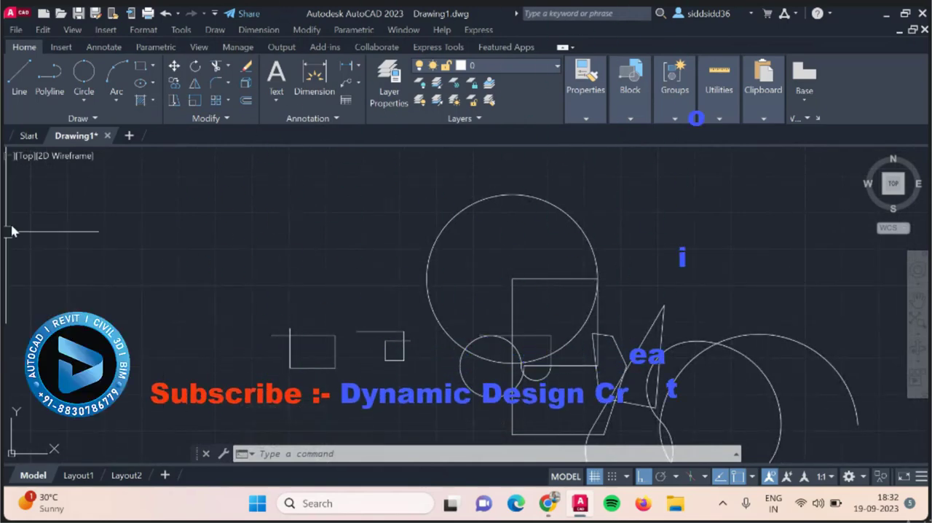
pyautogui.click(83, 103)
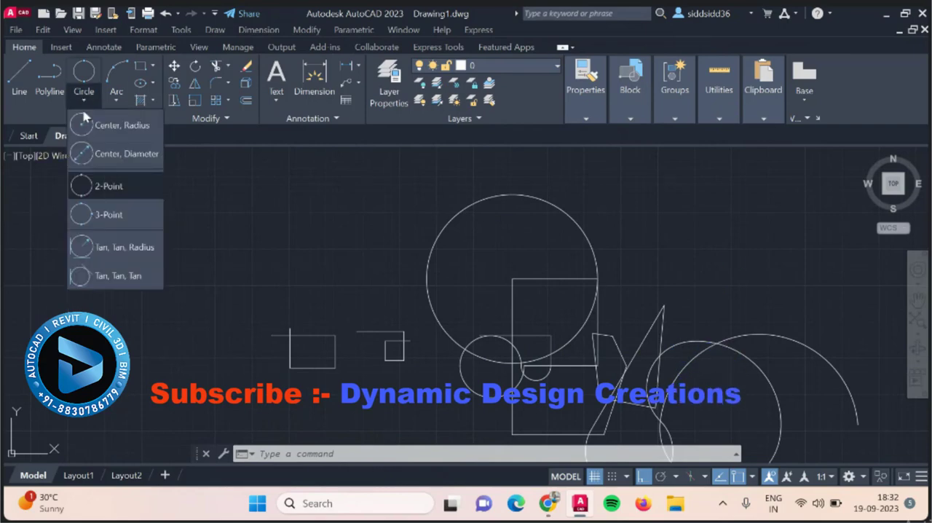
pyautogui.click(80, 189)
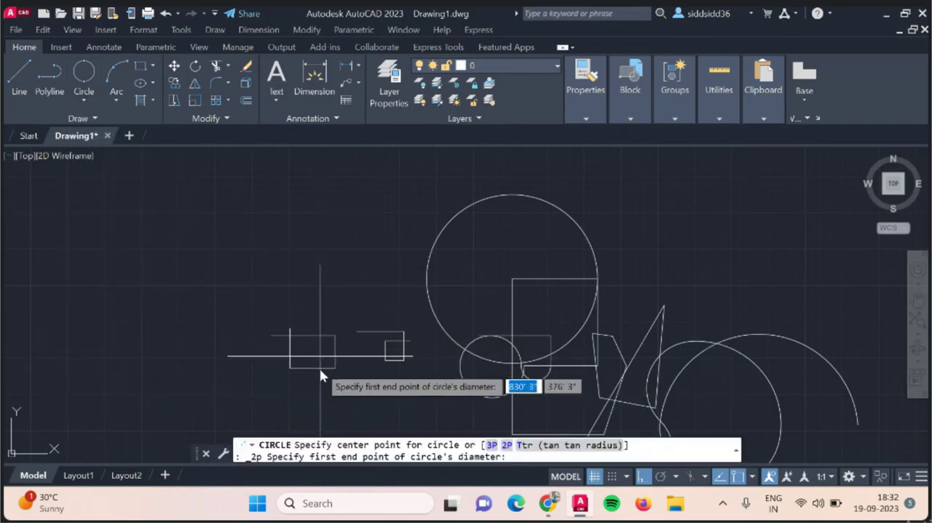
pyautogui.scroll(4, 310, 333)
pyautogui.scroll(-3, 302, 339)
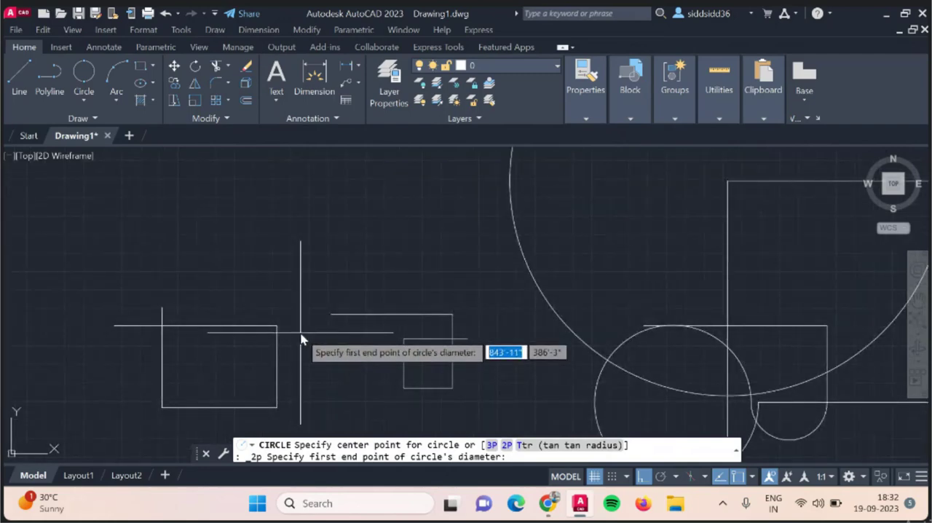
pyautogui.scroll(-2, 303, 338)
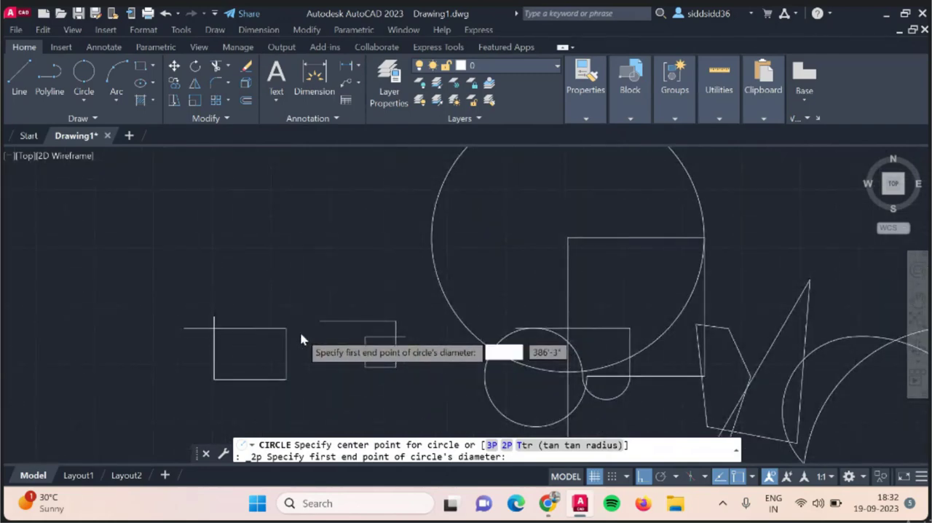
pyautogui.scroll(-2, 302, 338)
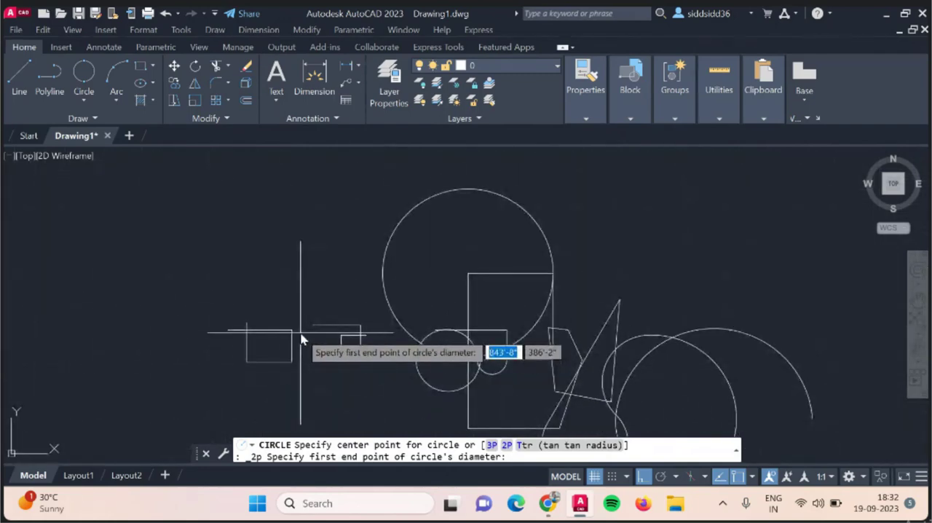
pyautogui.click(246, 331)
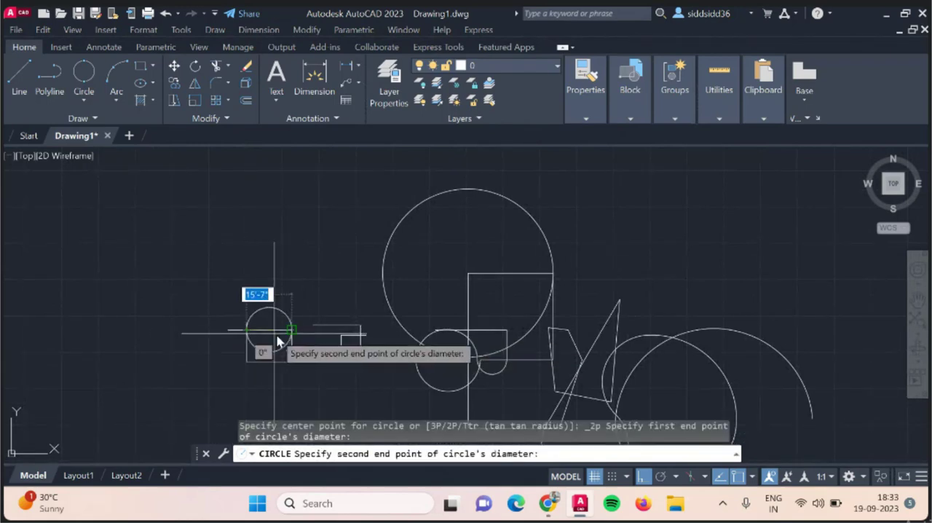
pyautogui.scroll(3, 291, 338)
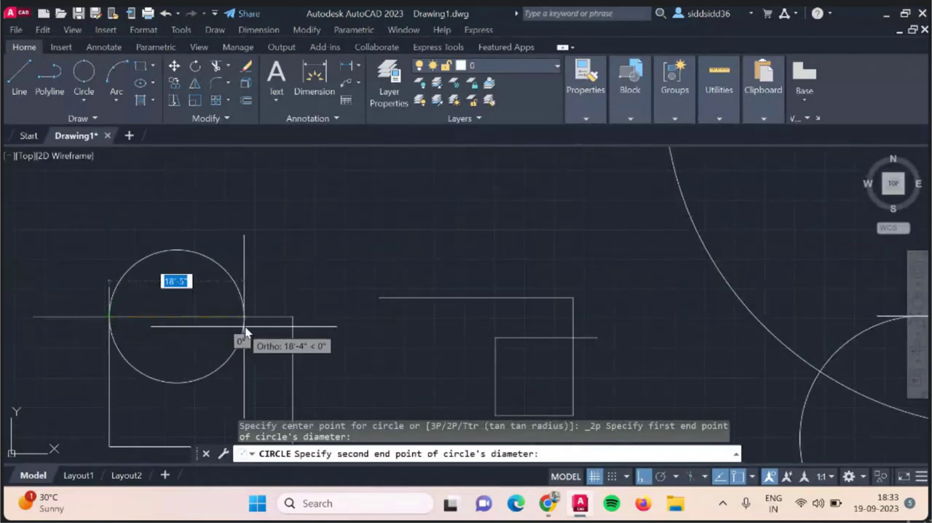
pyautogui.click(289, 318)
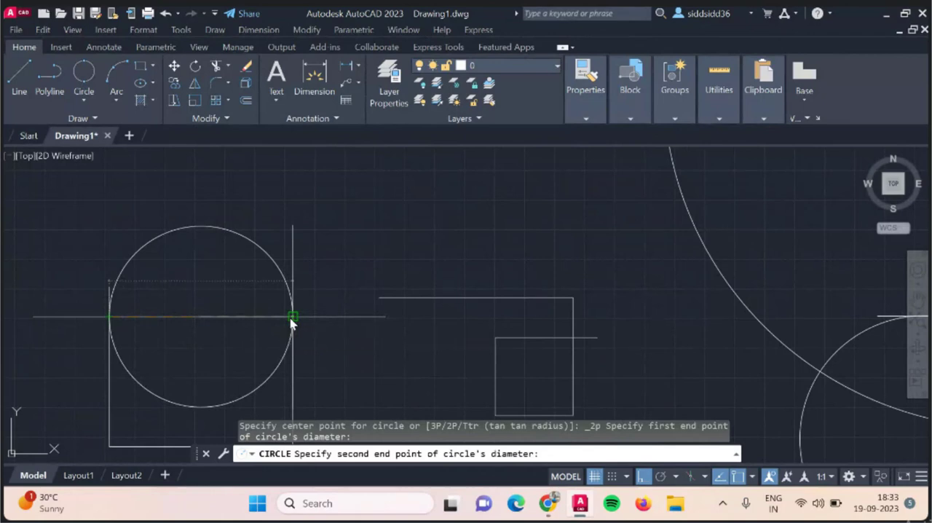
pyautogui.scroll(-4, 408, 321)
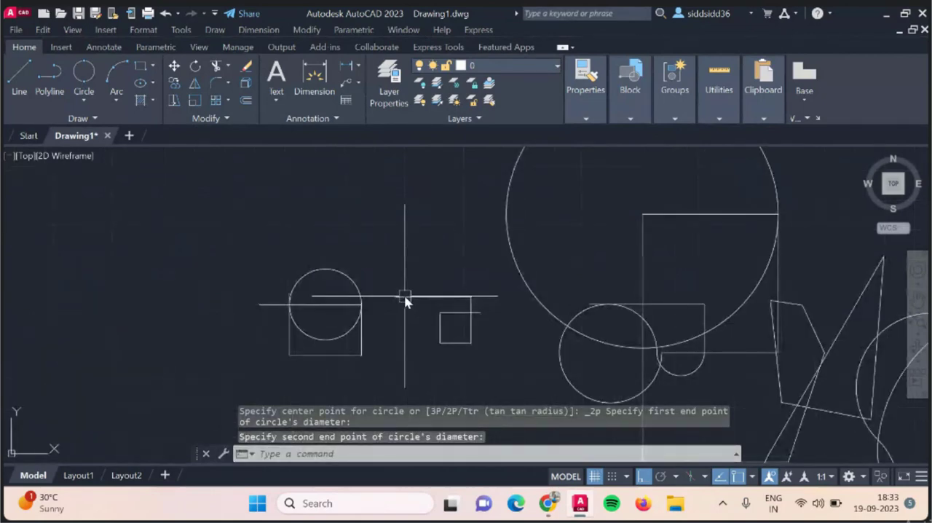
pyautogui.scroll(4, 357, 335)
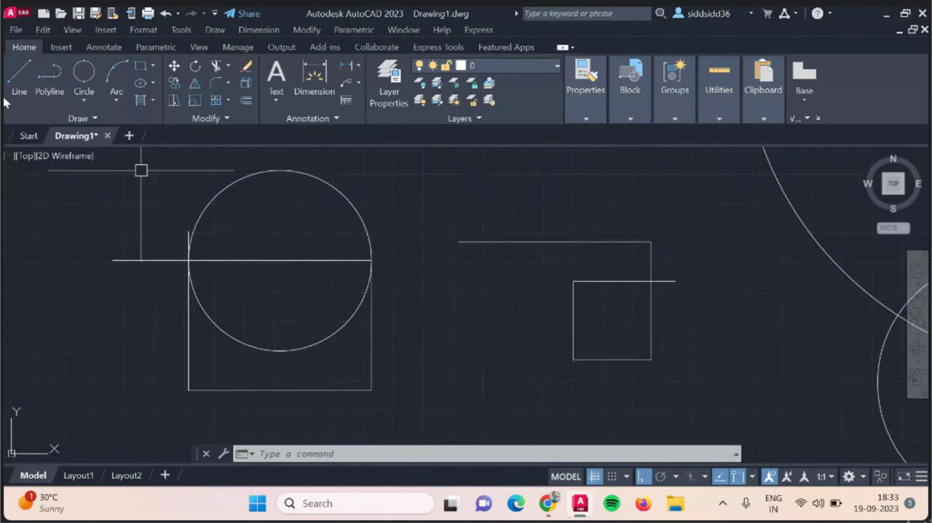
# List the available circle drawing methods and look over the circles and polyline shapes drawn so far.
pyautogui.click(82, 100)
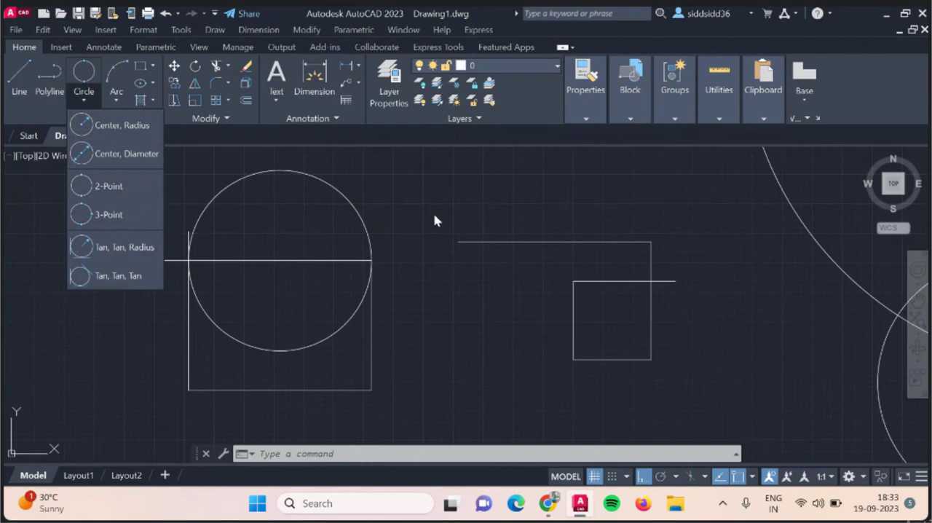
pyautogui.scroll(-3, 434, 220)
pyautogui.scroll(-2, 343, 295)
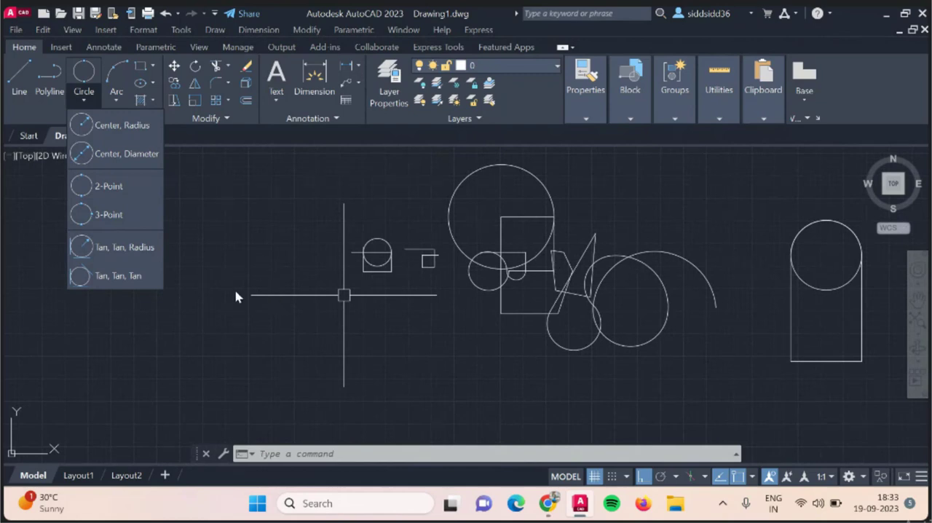
pyautogui.scroll(-4, 236, 296)
pyautogui.scroll(4, 395, 282)
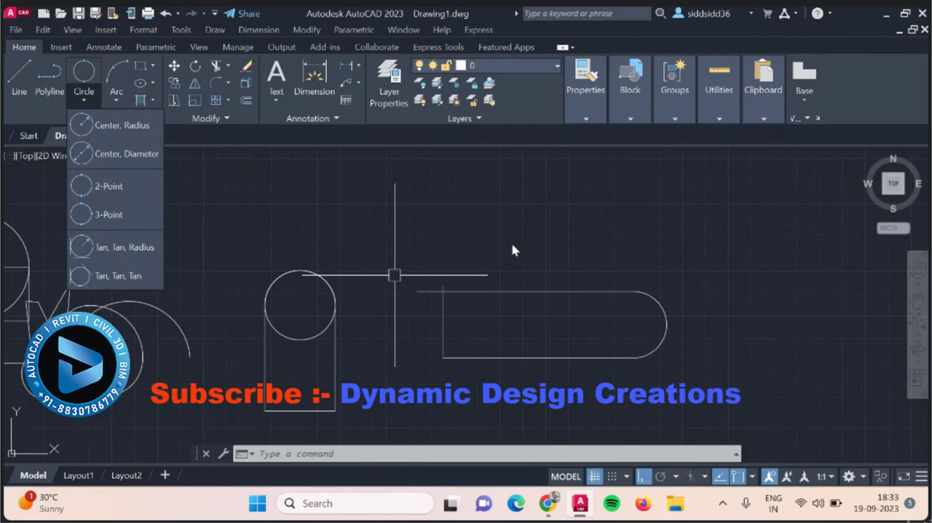
pyautogui.scroll(-2, 614, 274)
pyautogui.scroll(2, 397, 295)
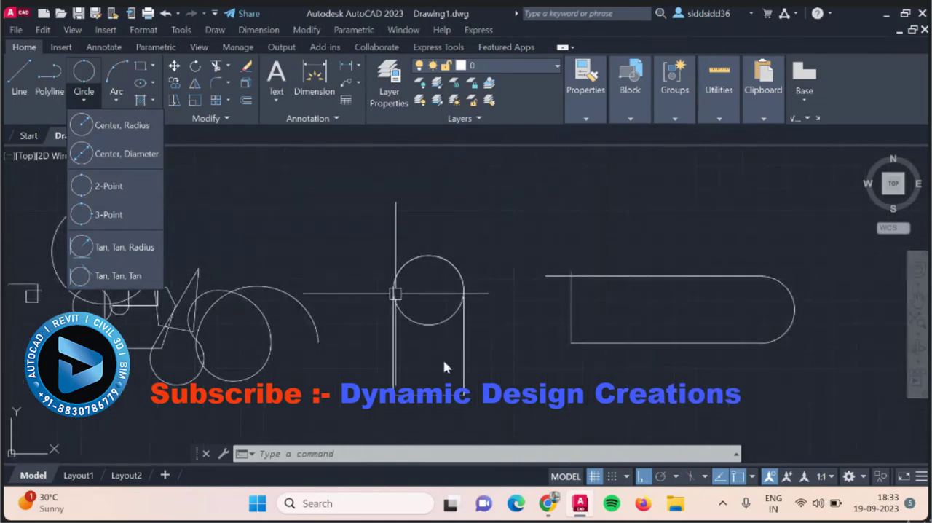
pyautogui.click(327, 247)
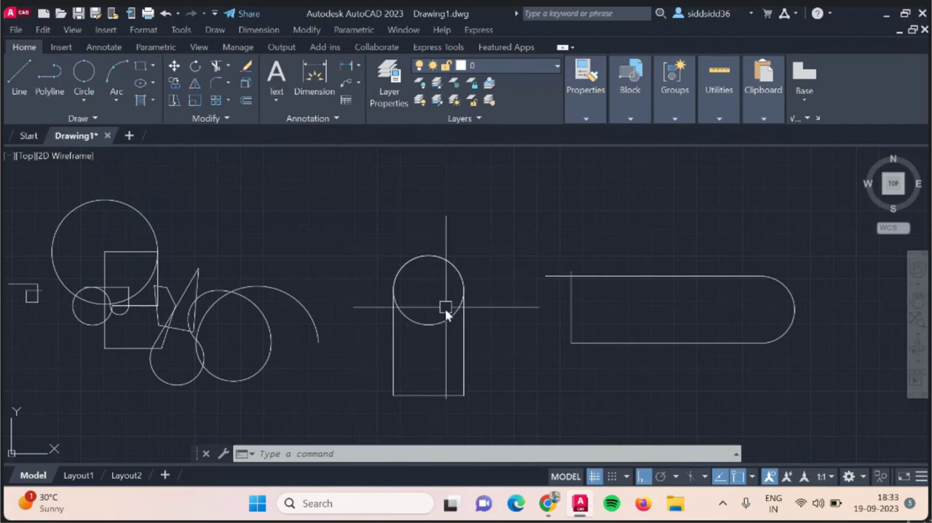
pyautogui.scroll(-4, 581, 304)
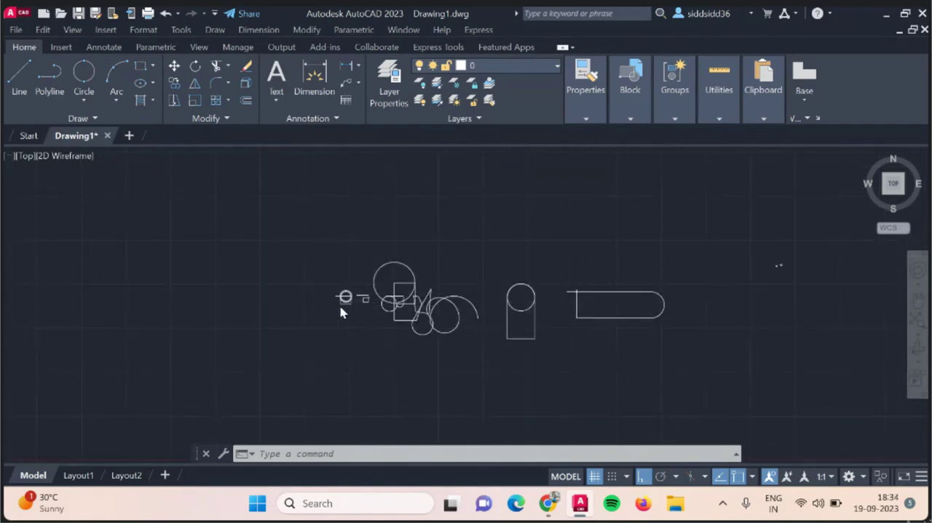
pyautogui.scroll(7, 340, 306)
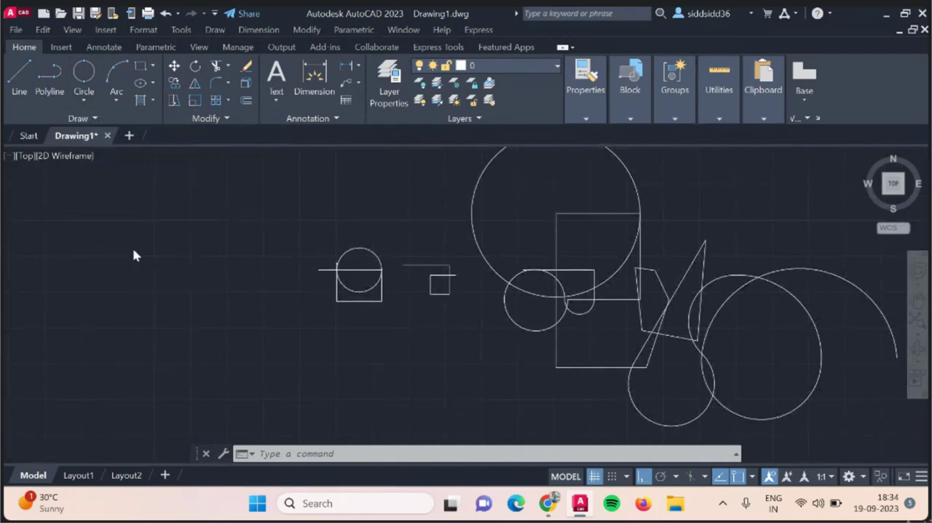
pyautogui.scroll(-4, 133, 254)
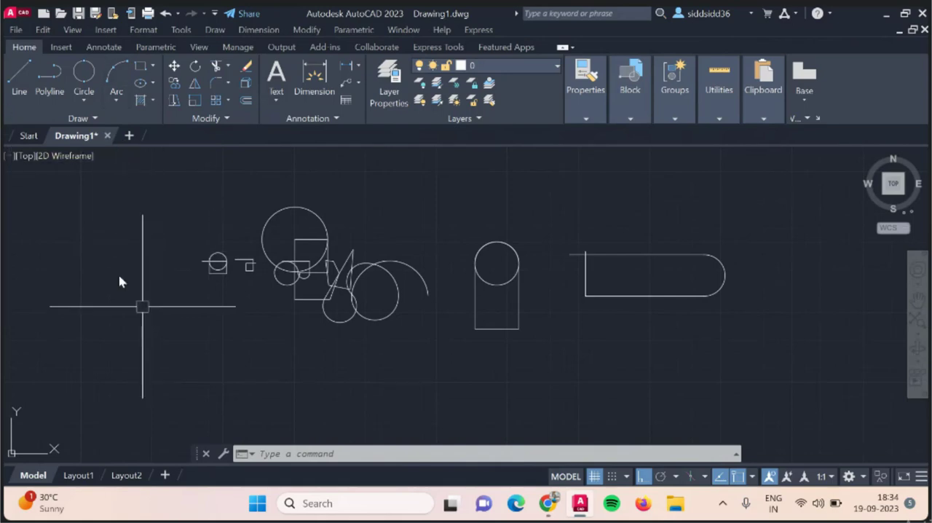
pyautogui.scroll(-2, 164, 297)
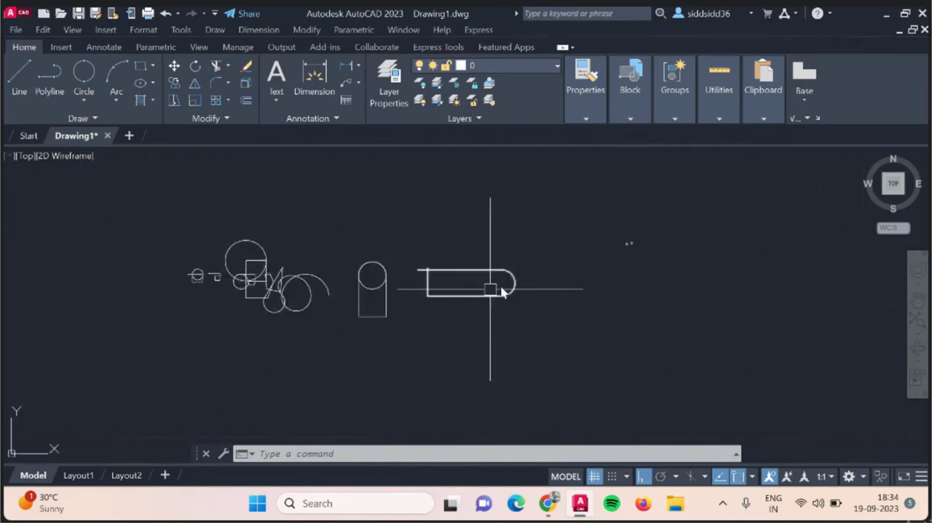
pyautogui.scroll(3, 599, 222)
pyautogui.scroll(-4, 267, 244)
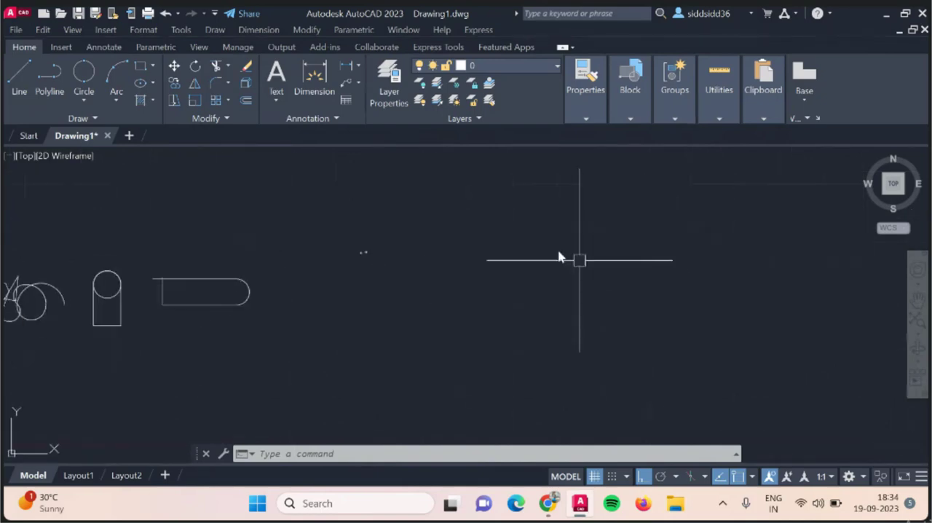